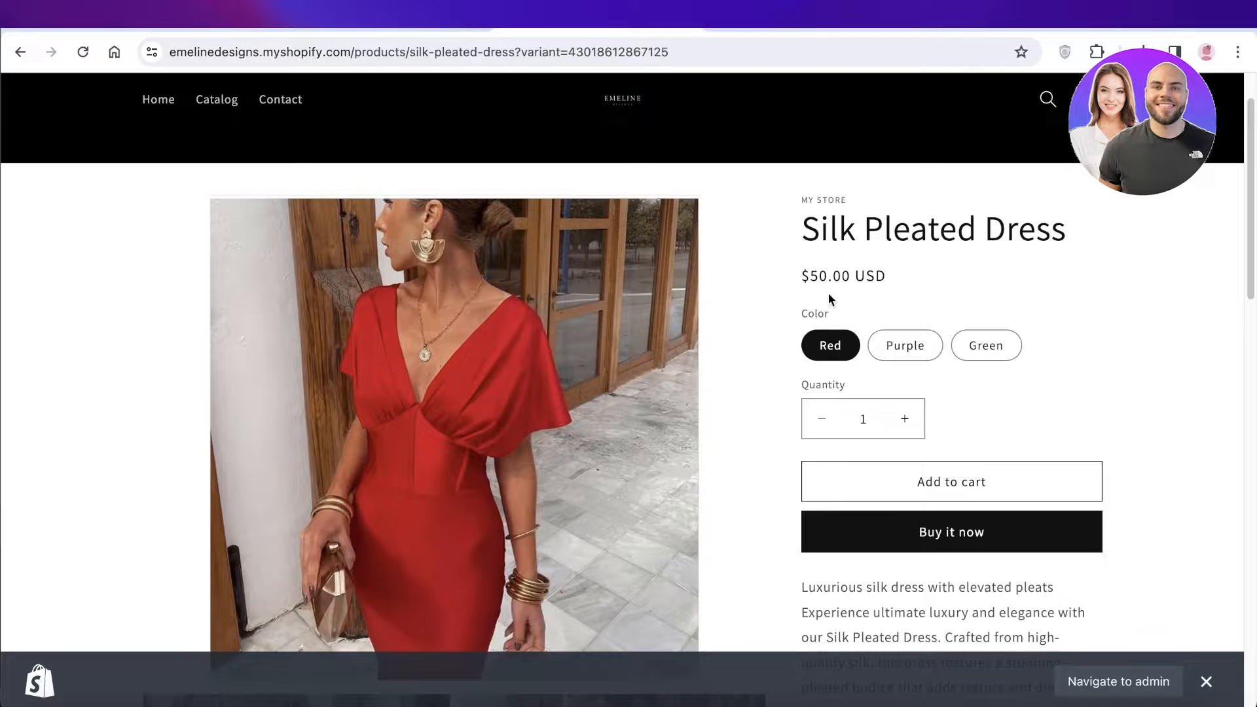
Preview the Purple and Green color variants on the Silk Pleated Dress product page
left_click(917, 345)
left_click(995, 349)
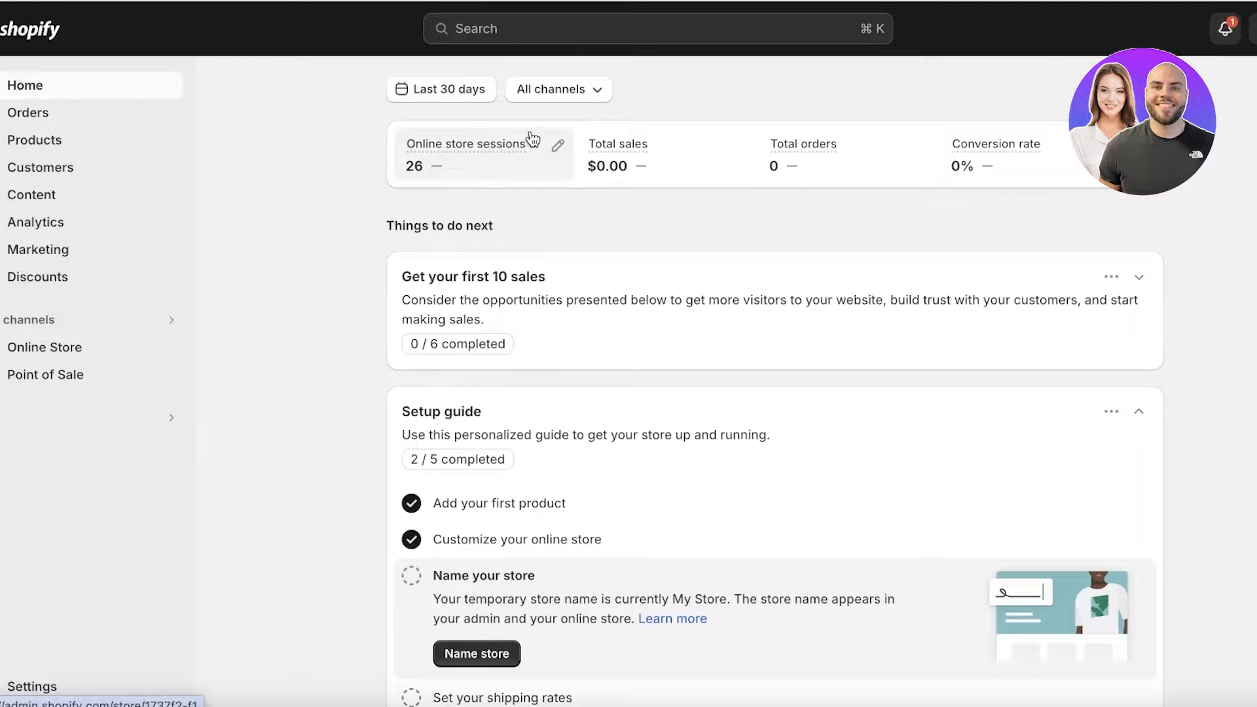
Go to the store's apps and sales channels settings and open the Shopify App Store from there
mouse_move(511, 145)
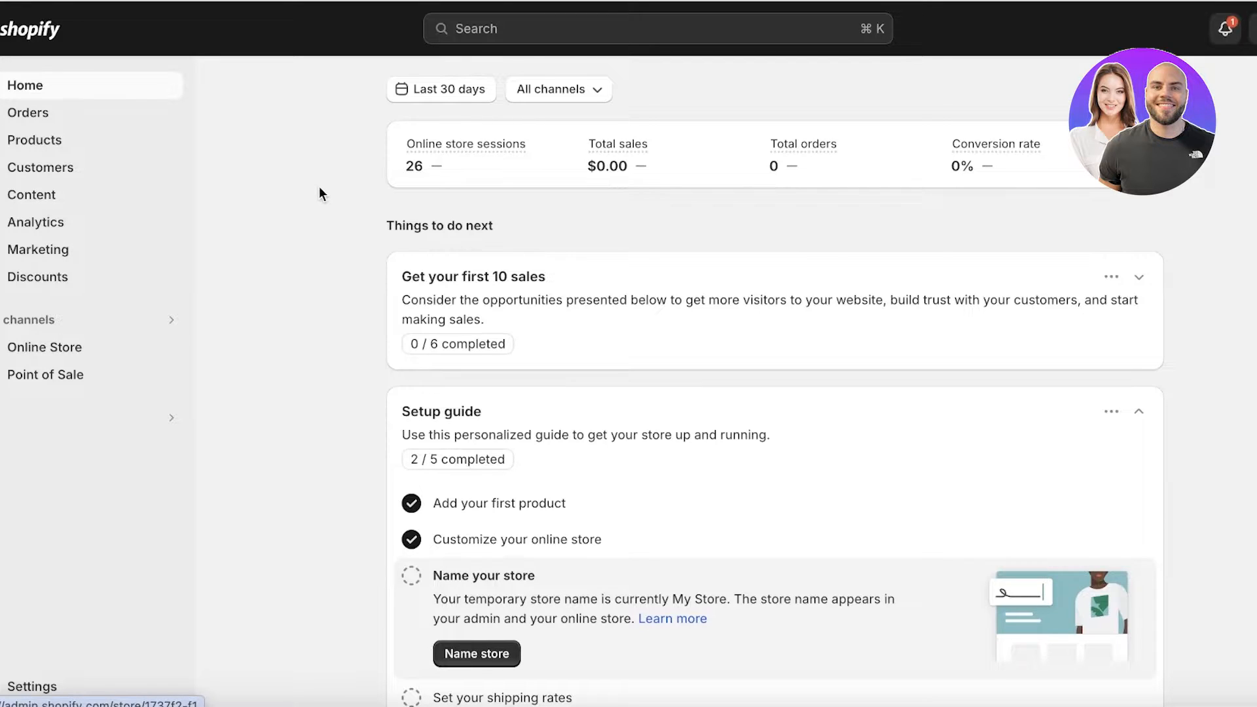
left_click(20, 684)
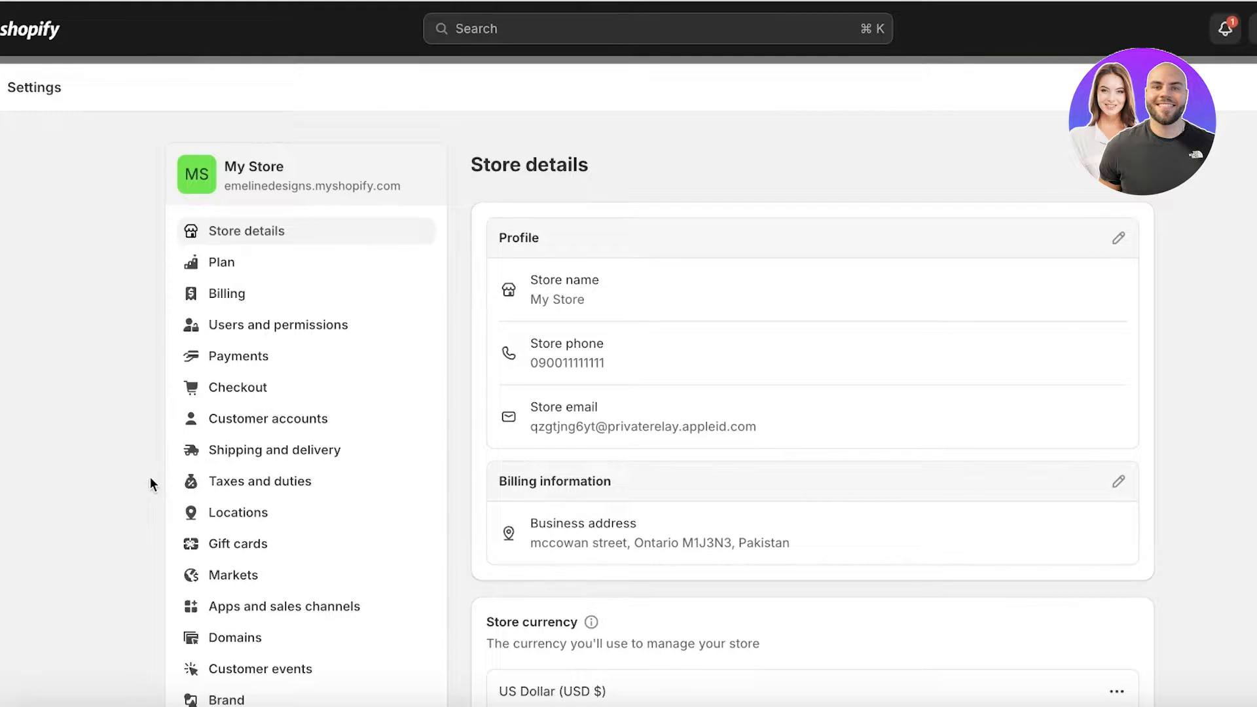
scroll(166, 503, "down", 10)
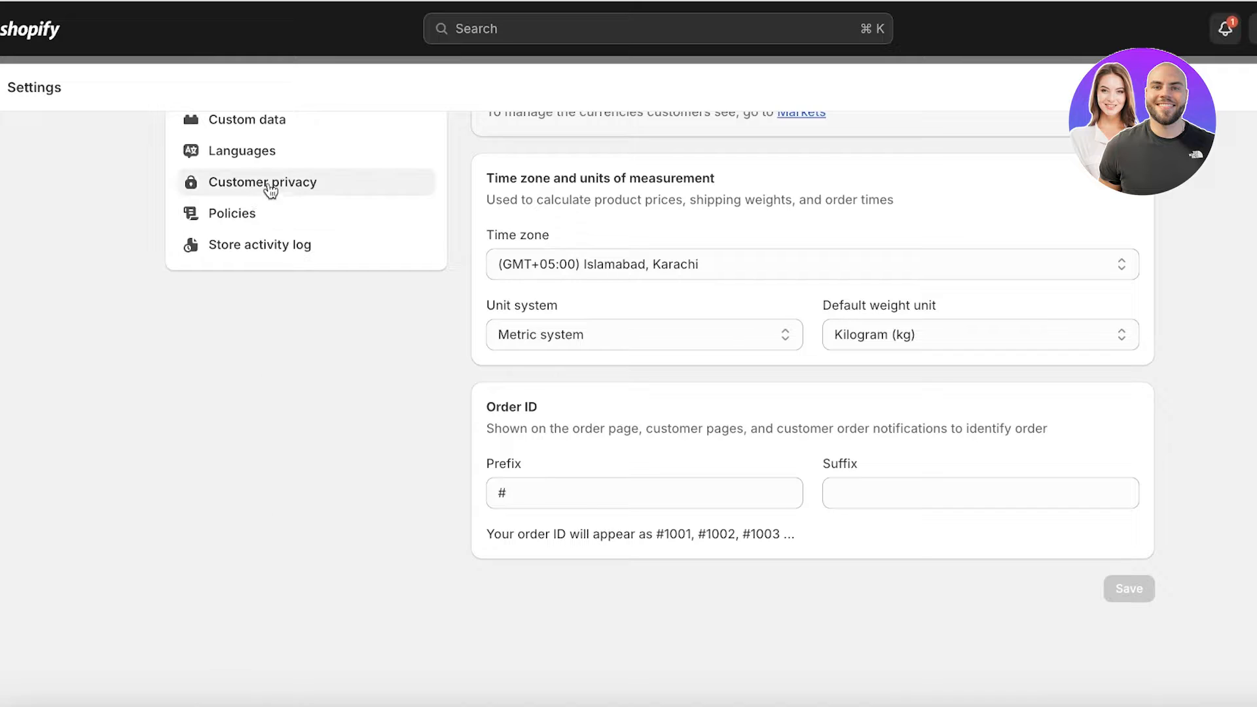
scroll(295, 183, "up", 5)
left_click(259, 221)
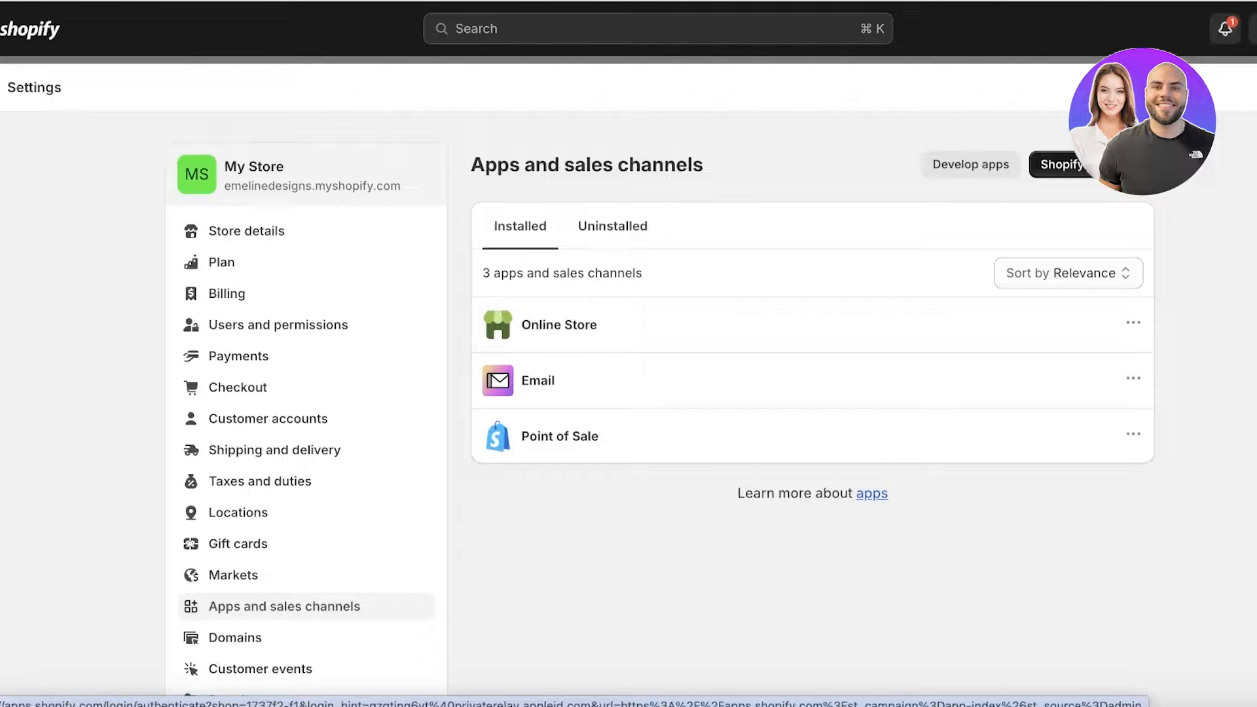
left_click(1103, 165)
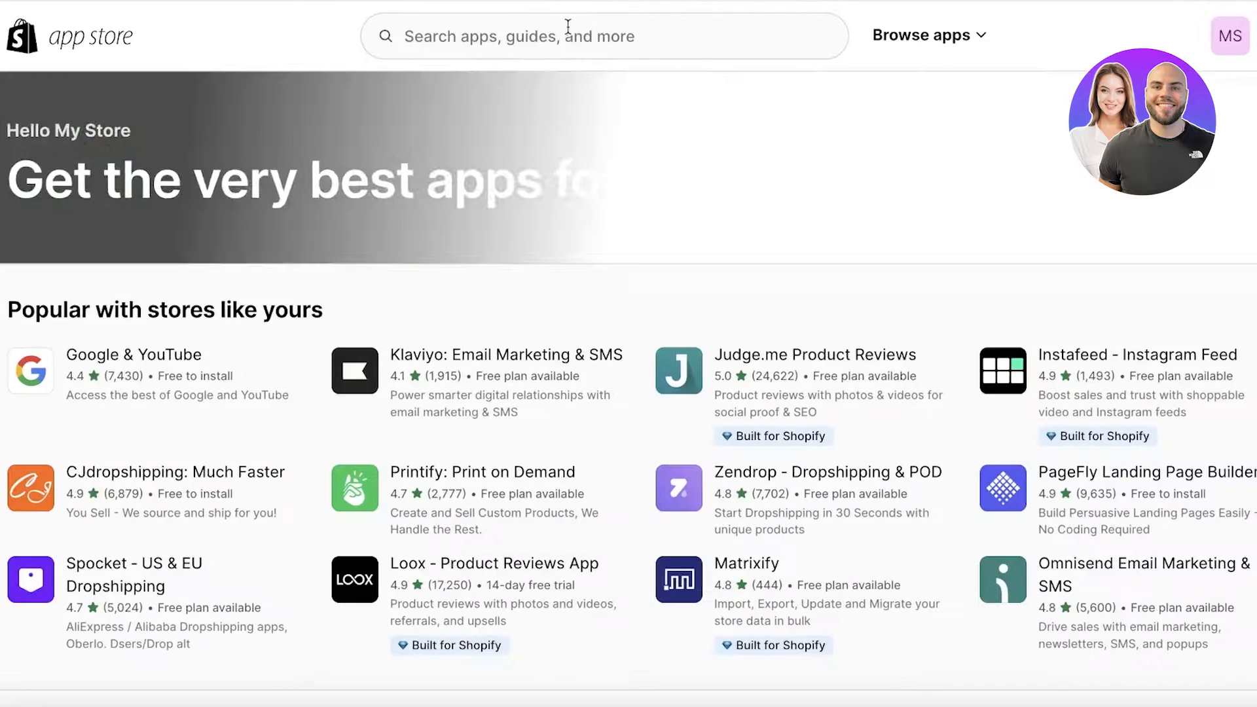
Search the app store for "glo" and open the listing of GLO Color Swatch,Variant Image
left_click(567, 36)
type("glo")
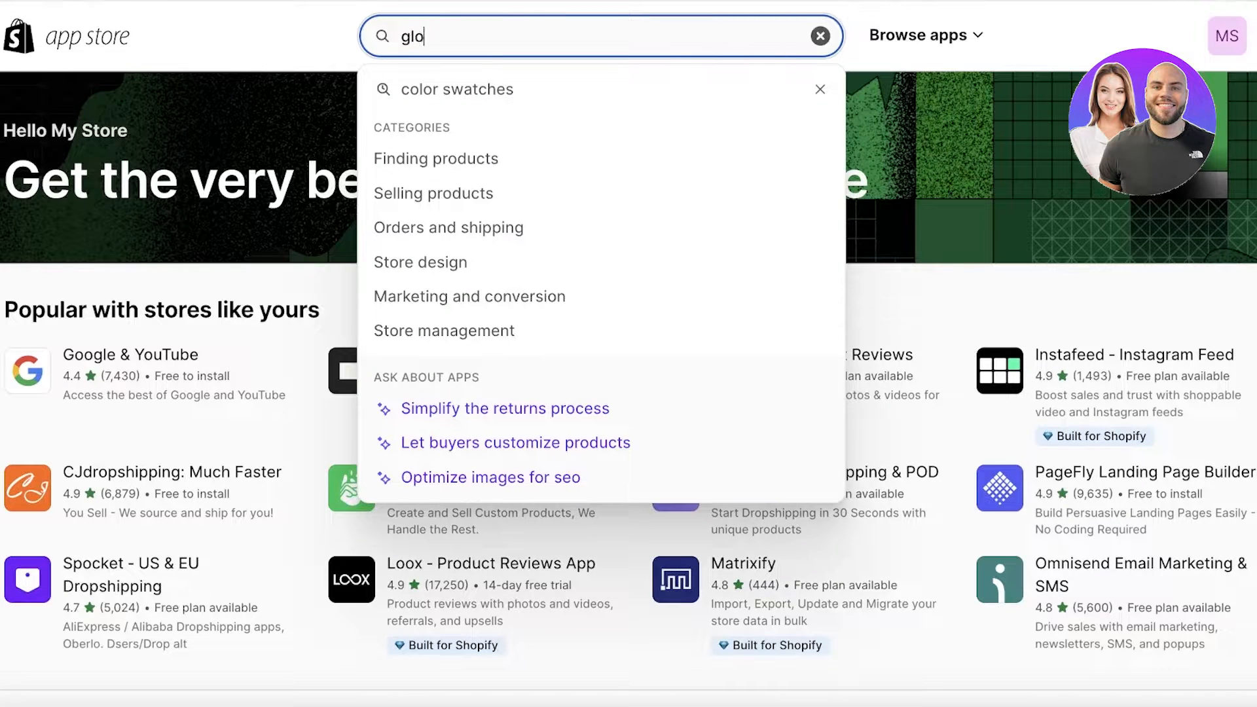
key("Return")
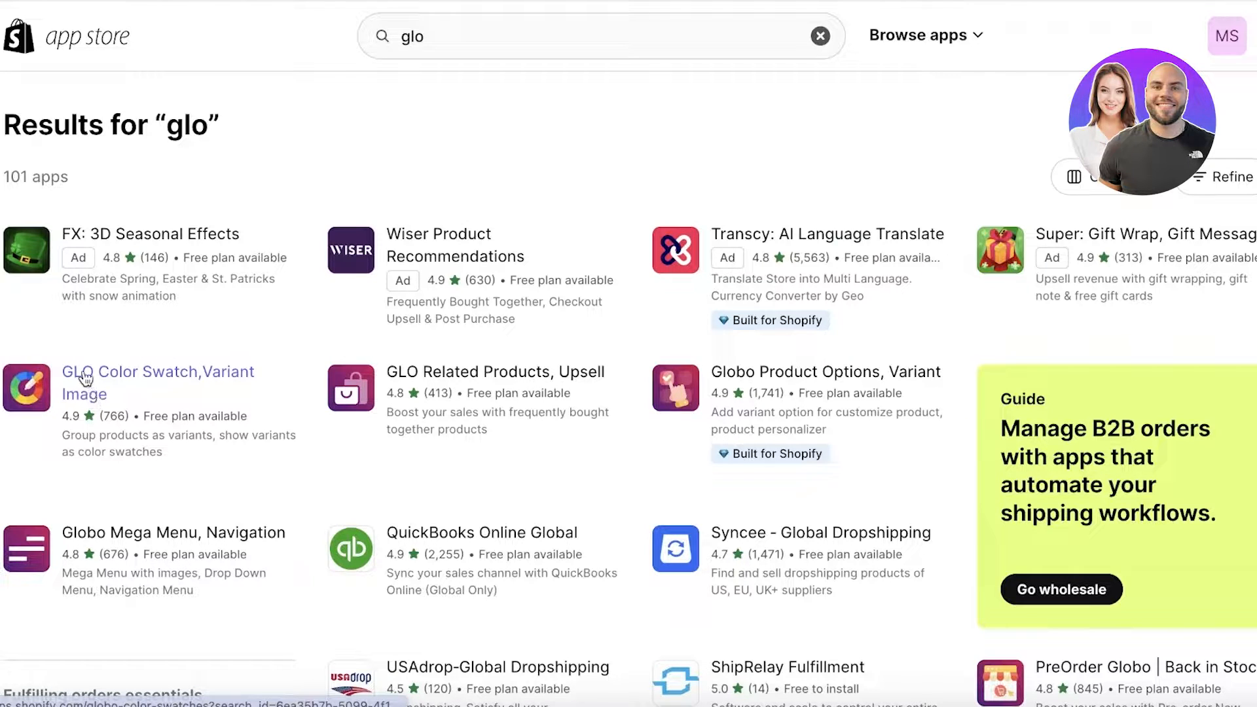
left_click(256, 380)
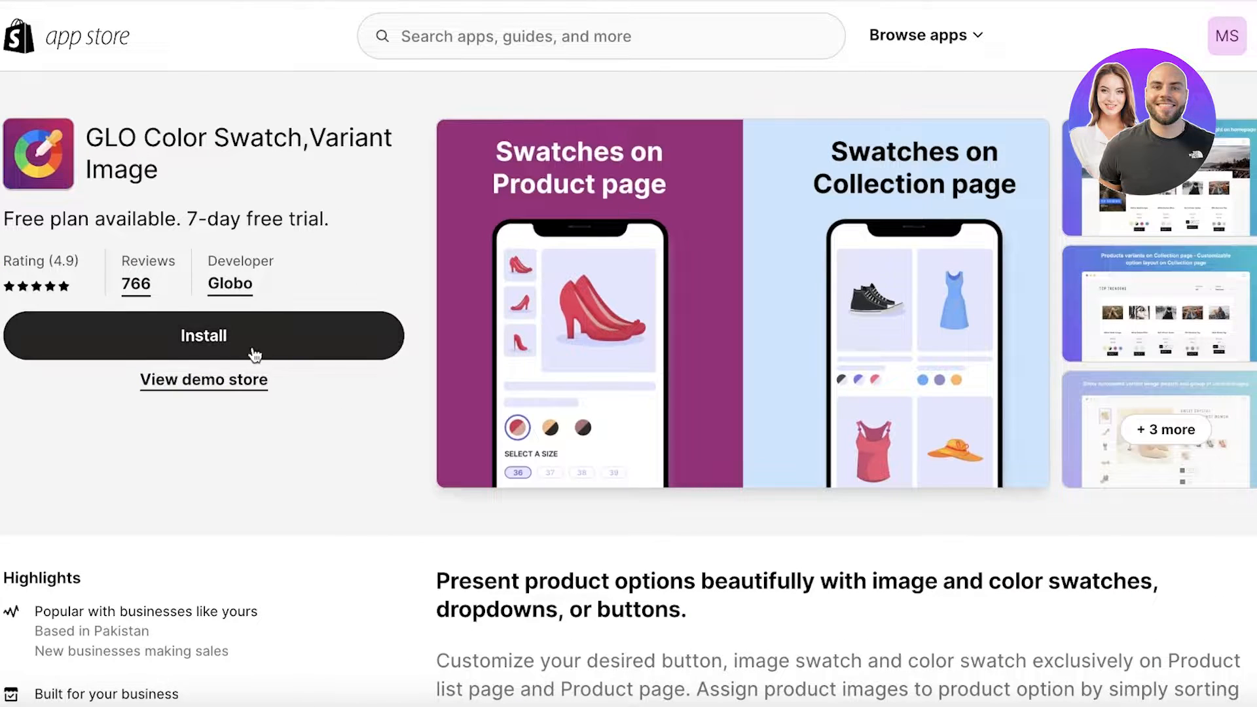
Install the GLO Color Swatch app on the store and pin it in the admin navigation
left_click(200, 355)
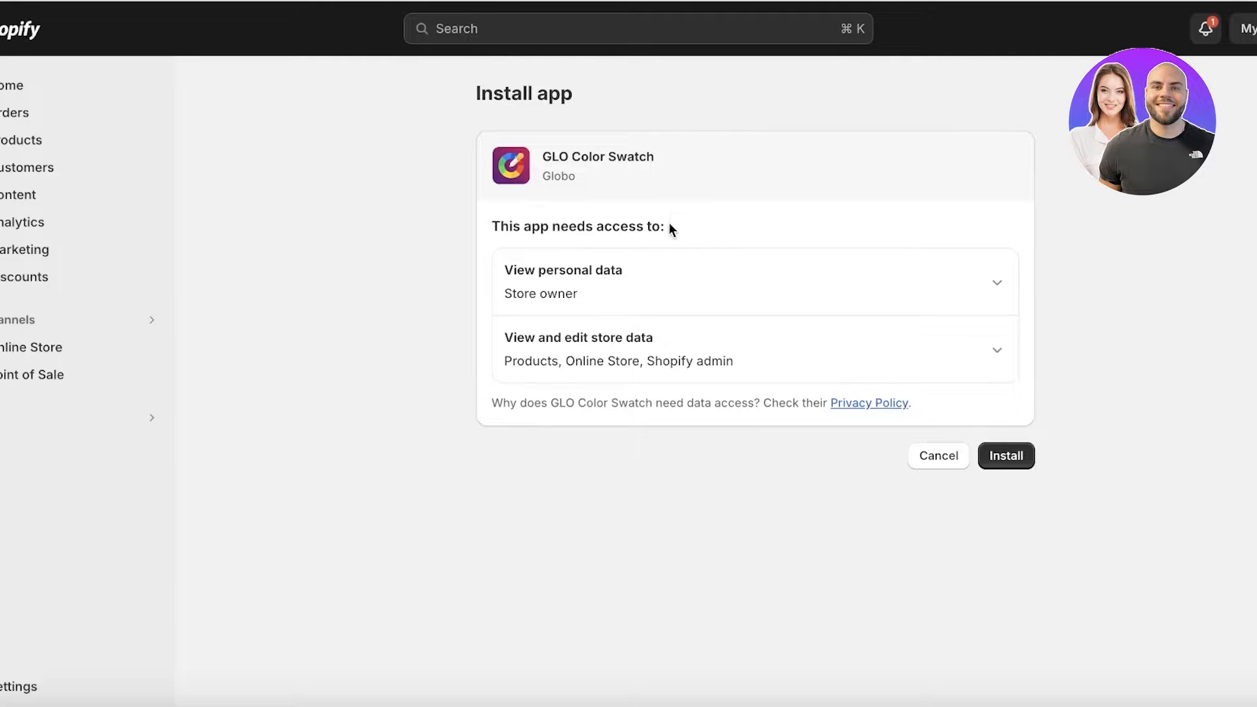
left_click(1013, 463)
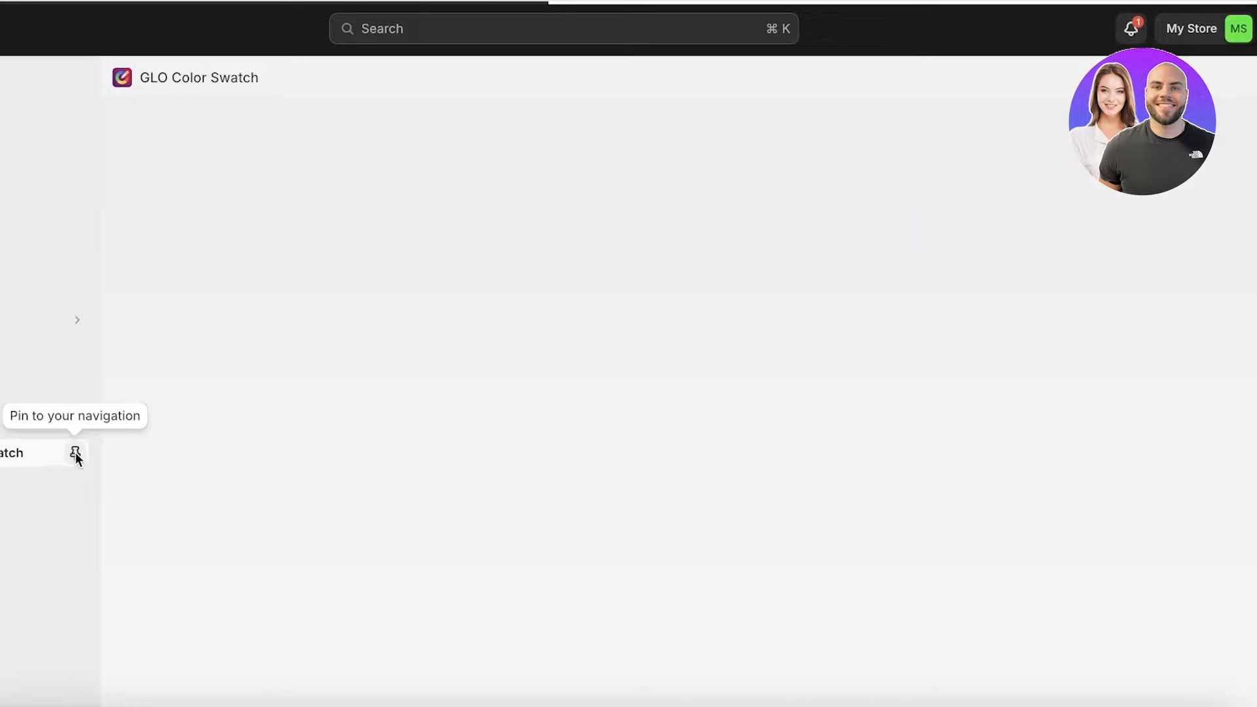
left_click(75, 453)
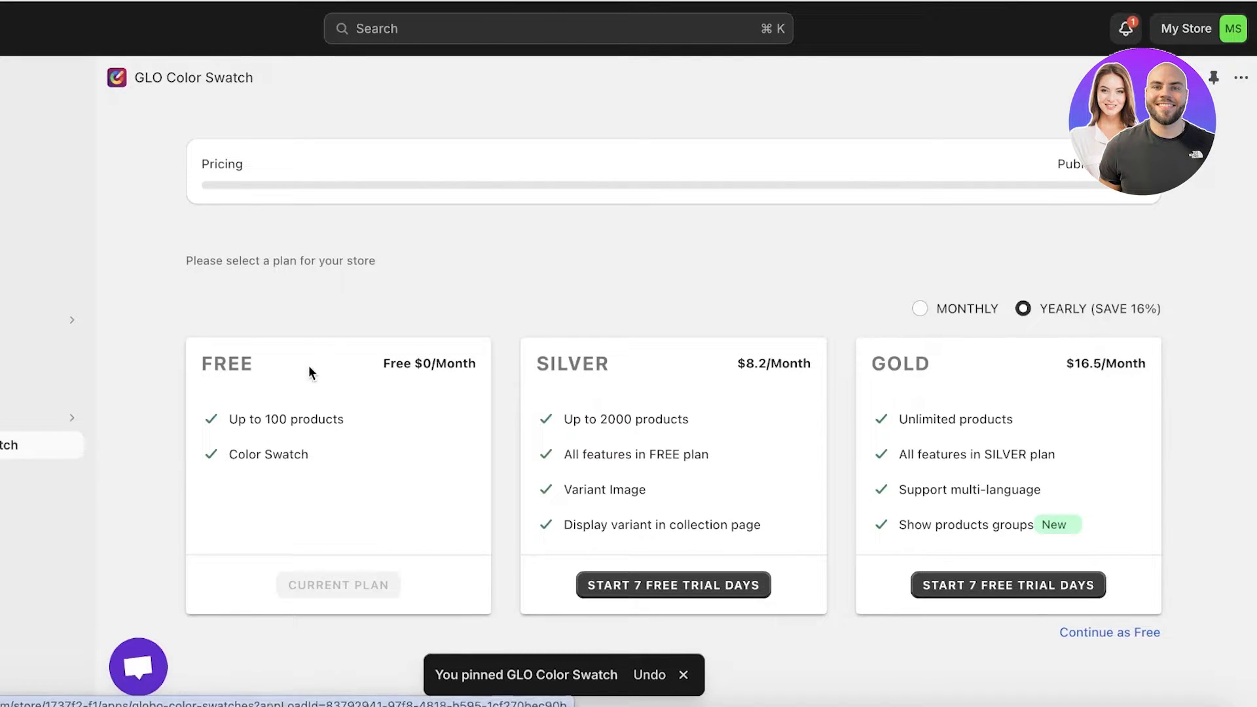
Continue with the Free plan and open the theme editor for the app embed on the Dawn live theme
left_click(1114, 633)
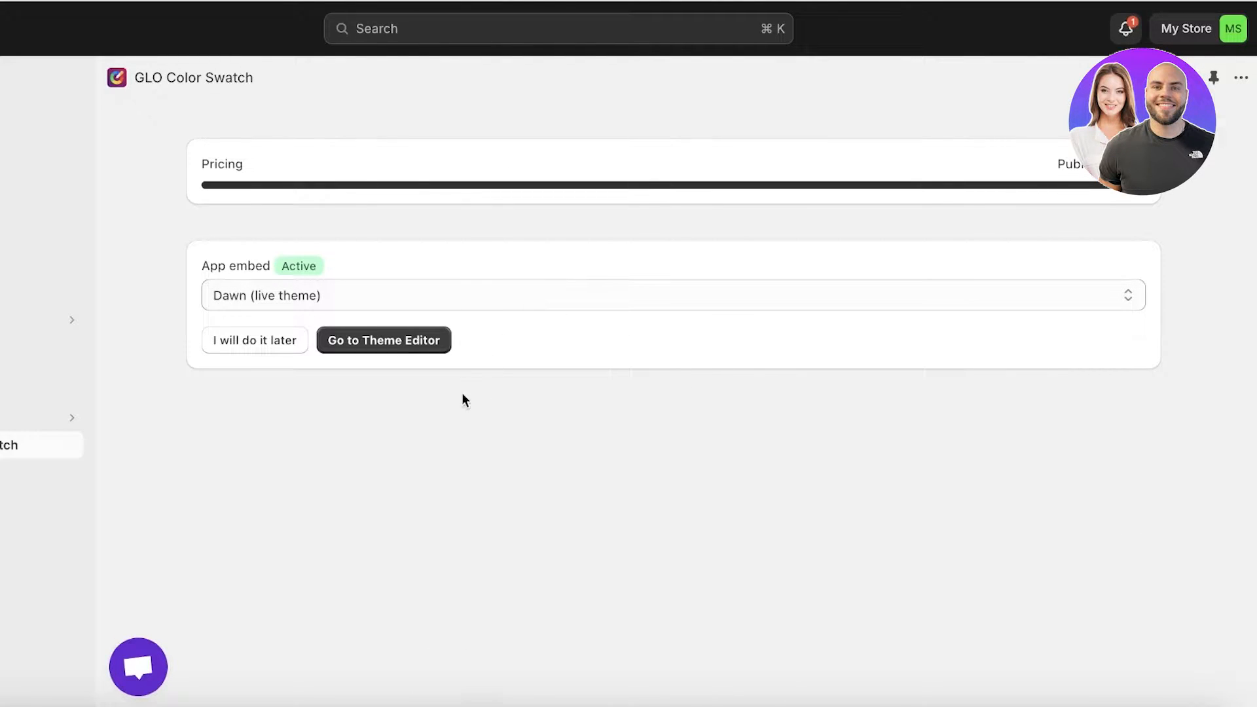
left_click(359, 345)
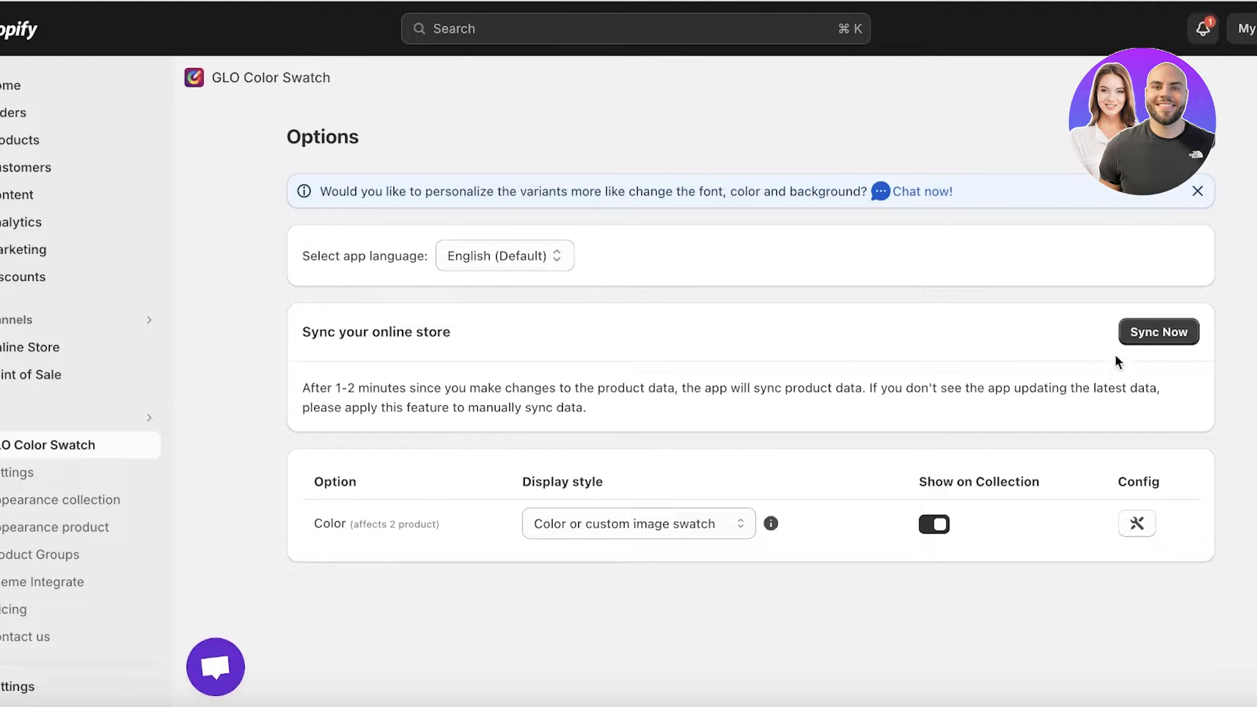
Sync the online store data and choose Color or custom image swatch as the Color option's display style
left_click(1171, 342)
left_click(693, 524)
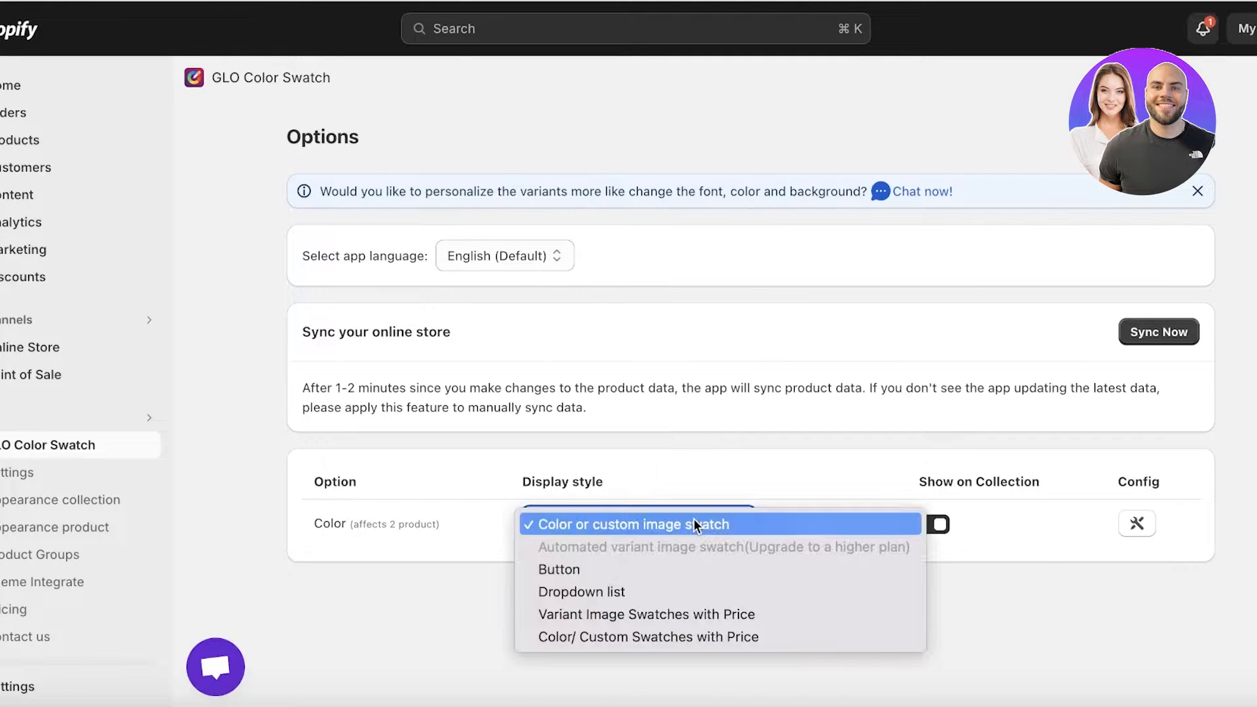
left_click(693, 520)
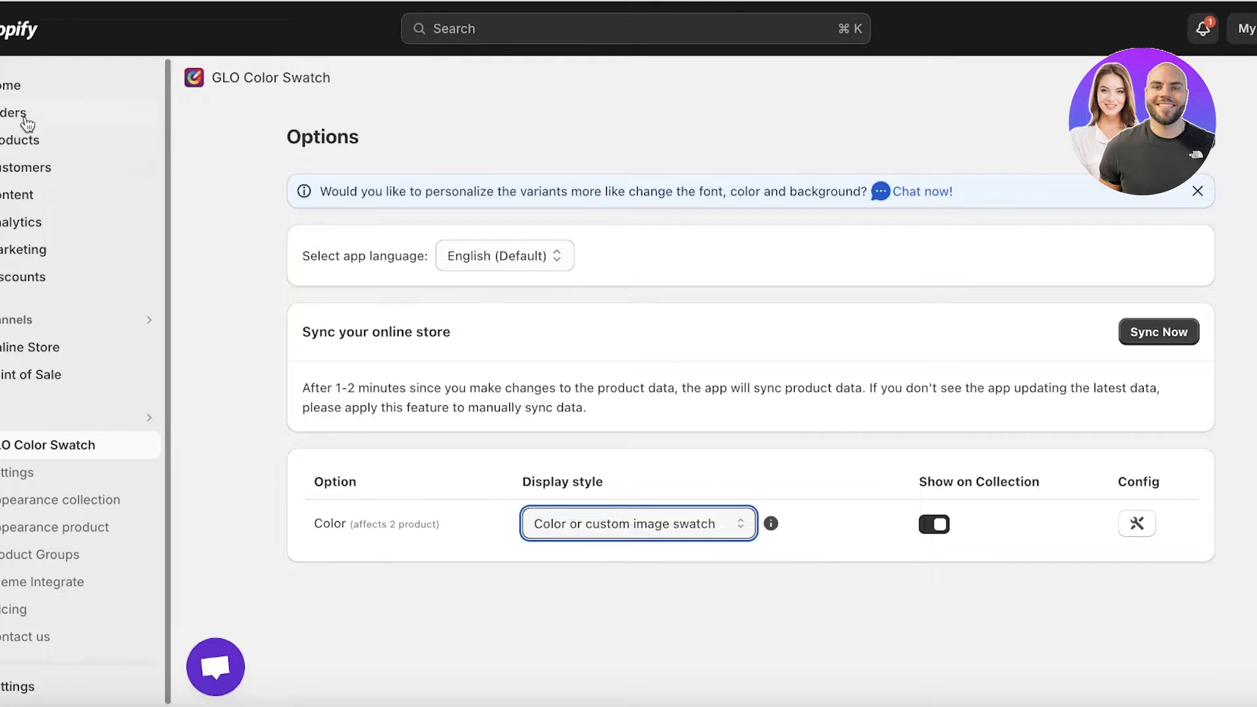
View the Silk Pleated Dress in the storefront from the product list and test its Purple, Green and Red swatches
left_click(57, 146)
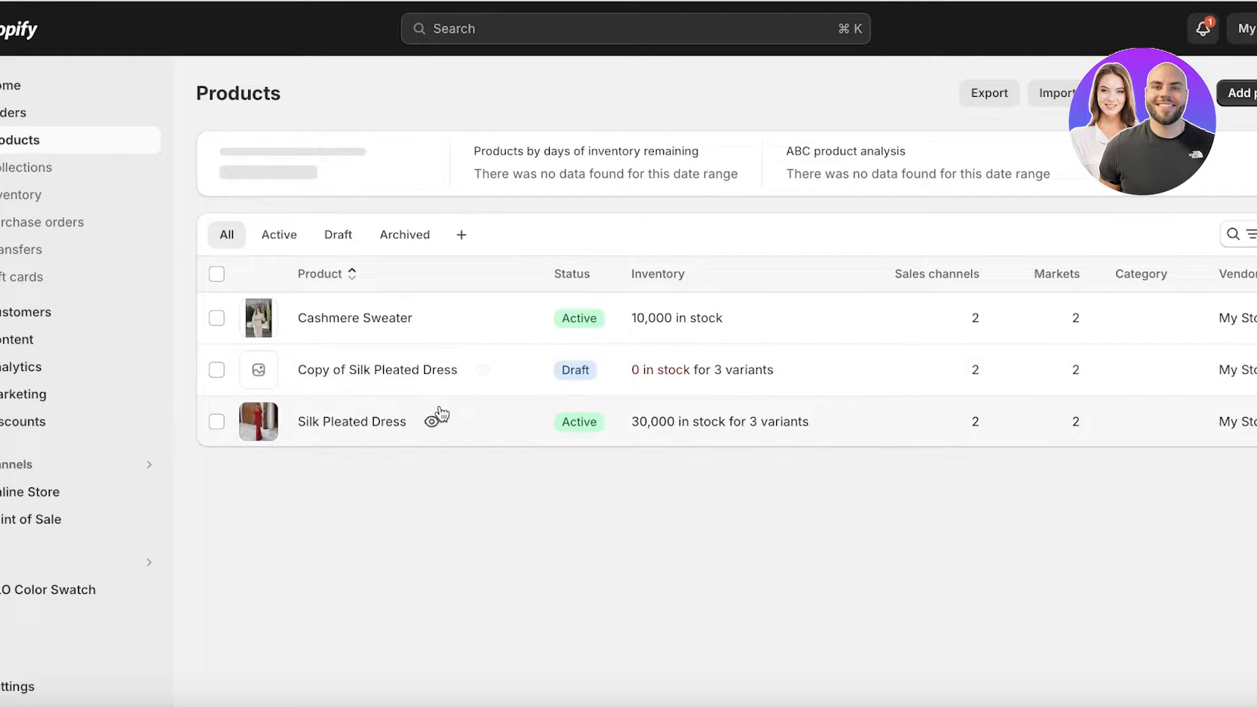
left_click(431, 422)
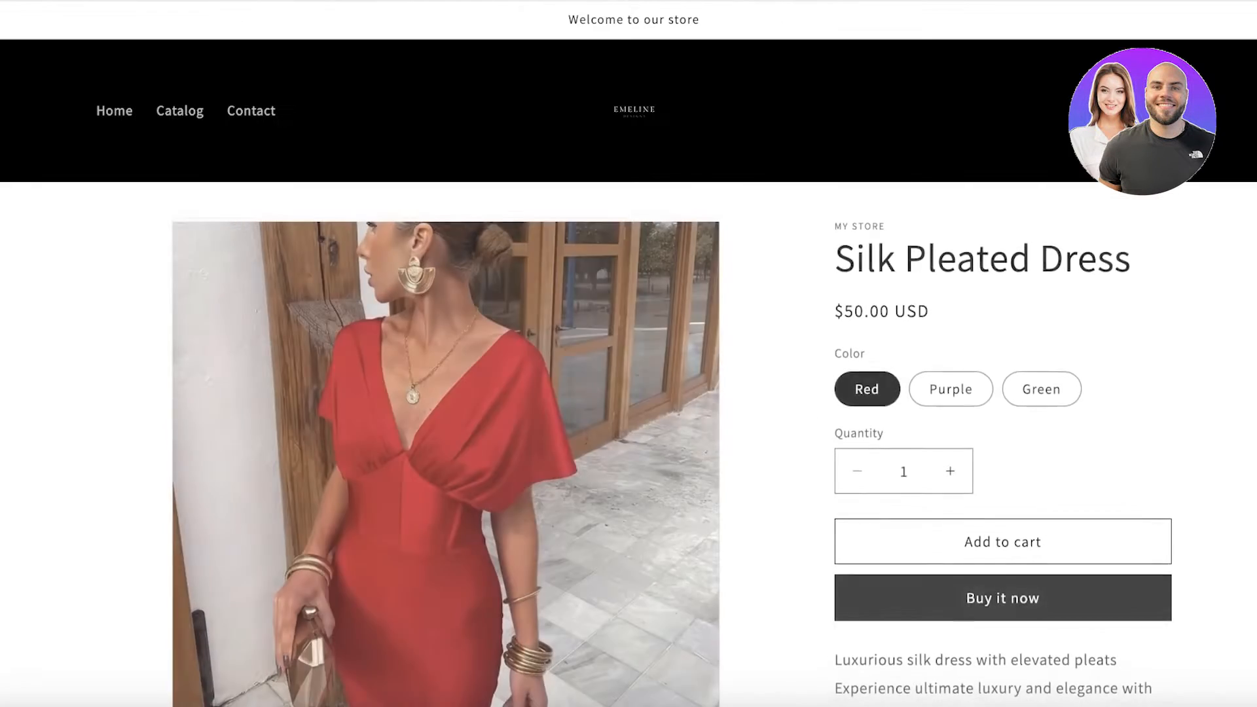
scroll(862, 455, "down", 1)
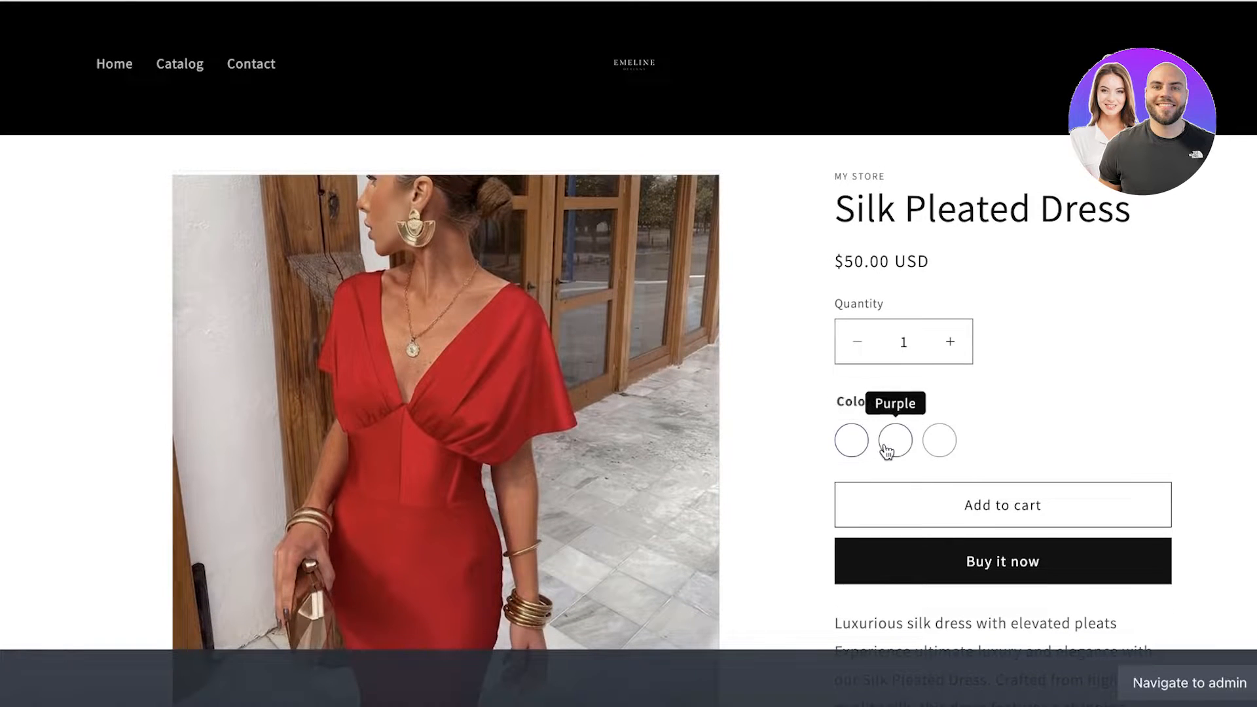
left_click(889, 446)
left_click(940, 441)
left_click(858, 442)
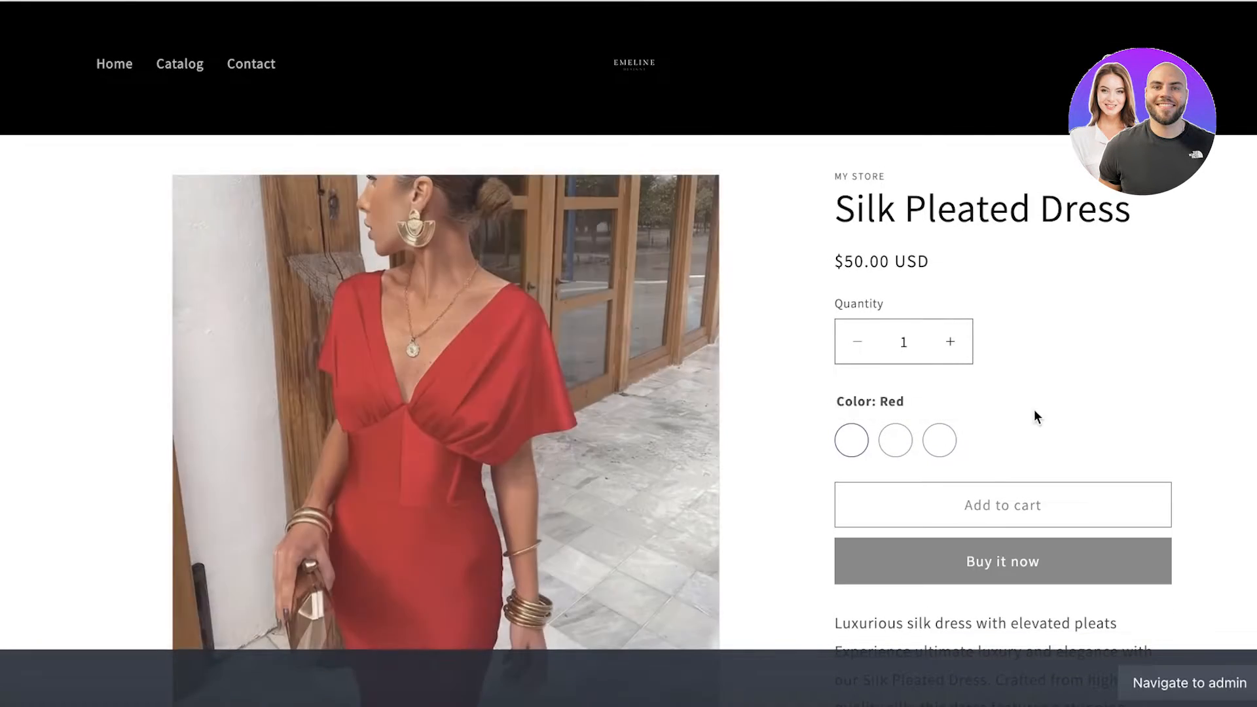
scroll(925, 348, "down", 1)
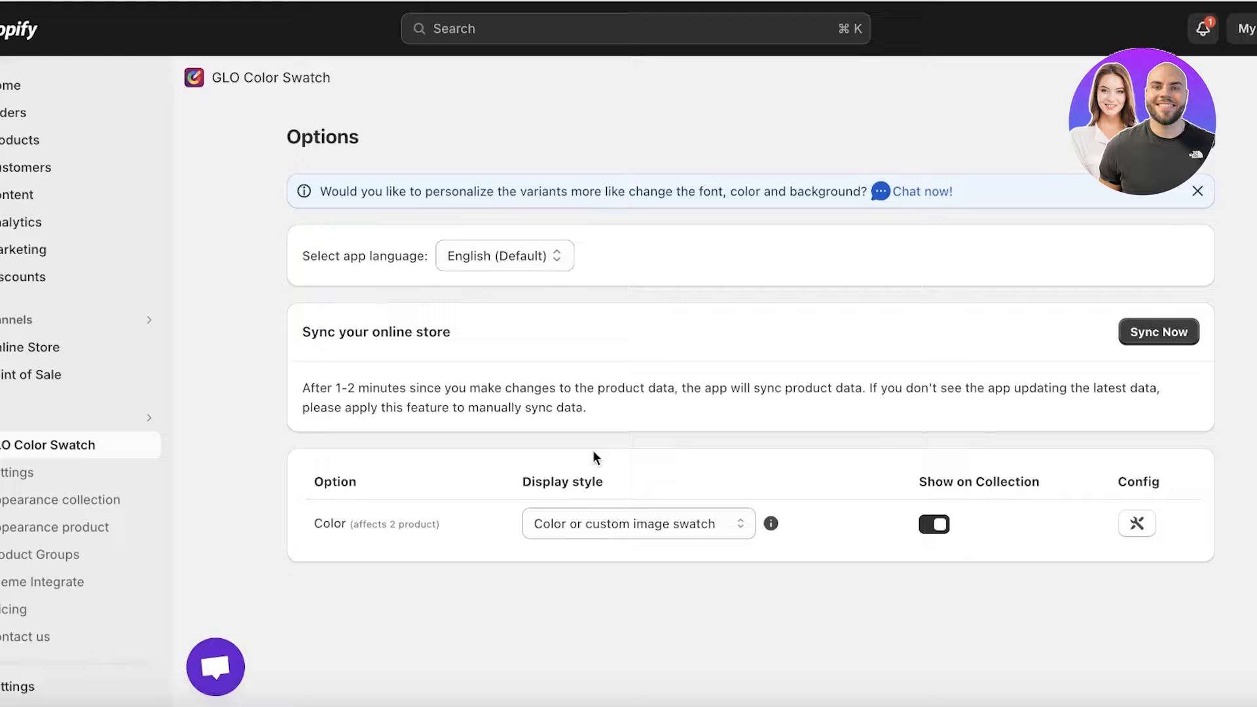
Examine the Color option's display style and its swatch configuration for Red, Purple and Green, then return to the app's options
left_click(584, 521)
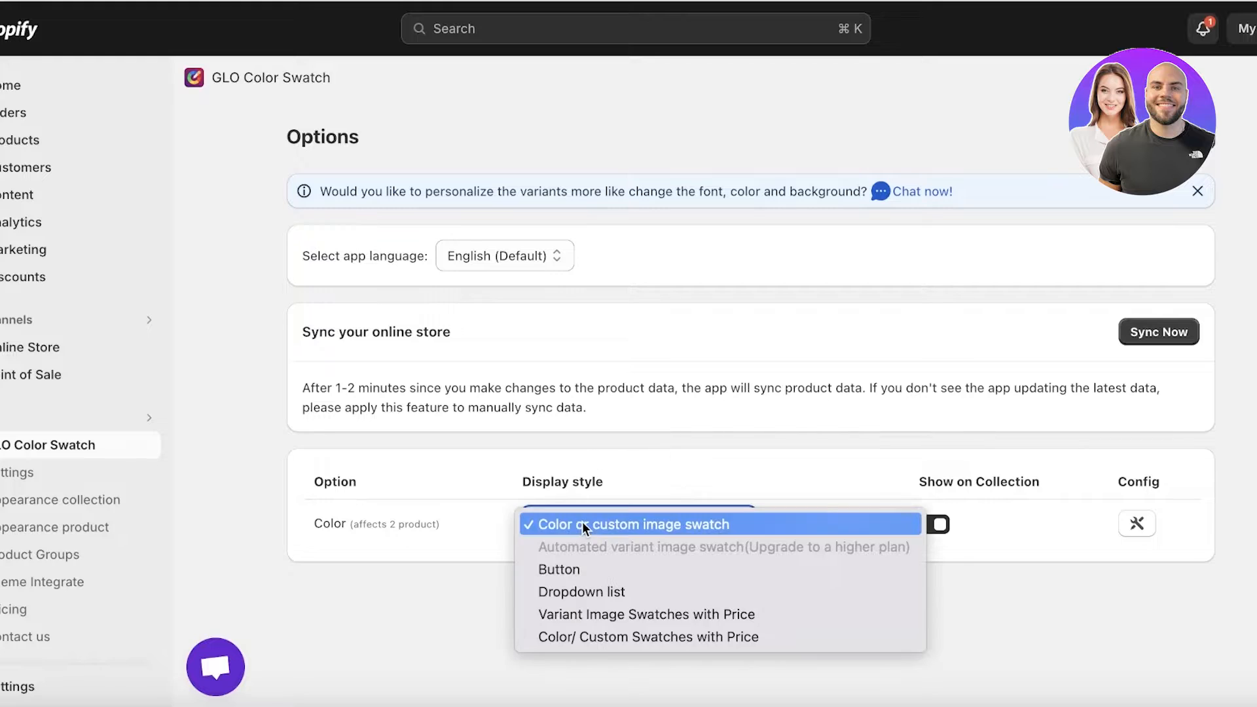
left_click(584, 523)
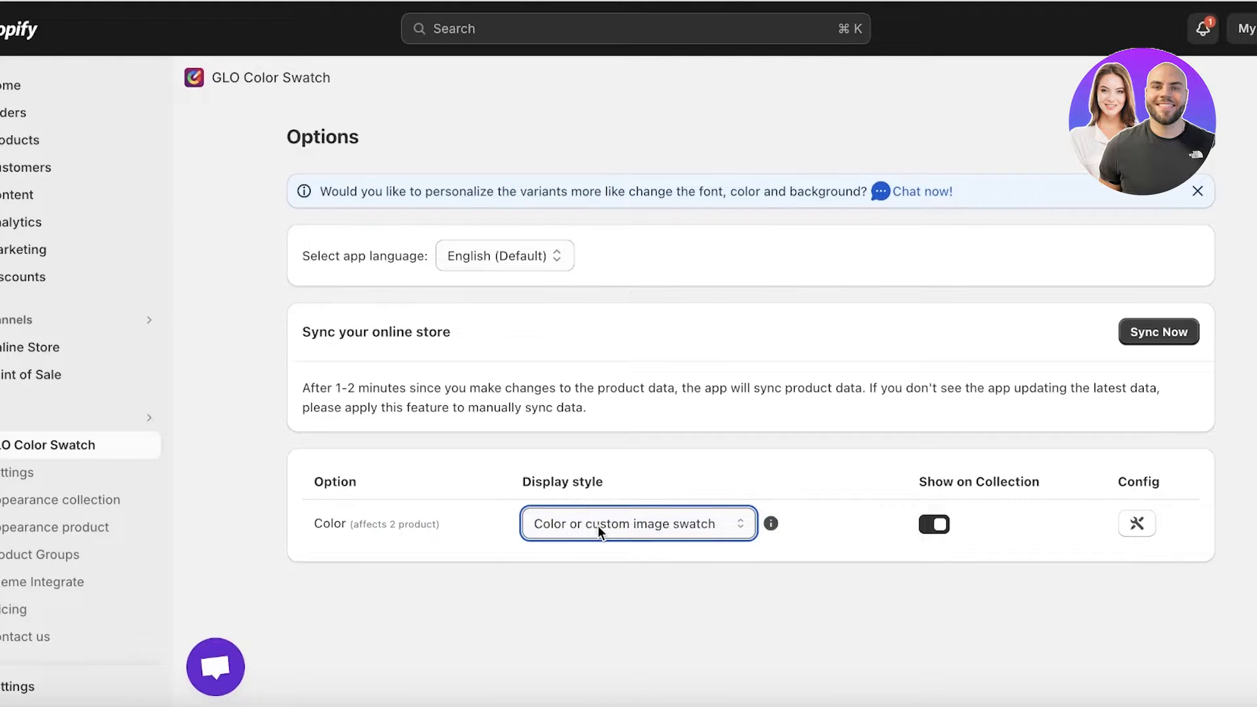
left_click(1140, 524)
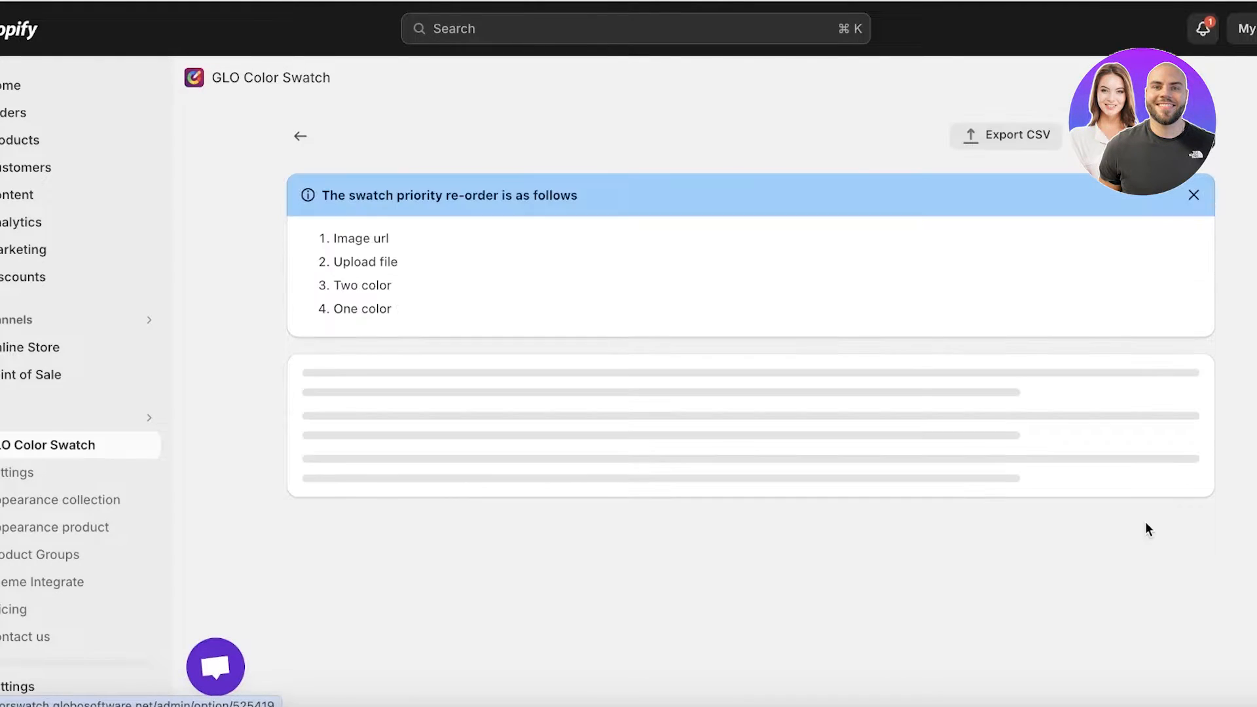
scroll(1144, 521, "down", 1)
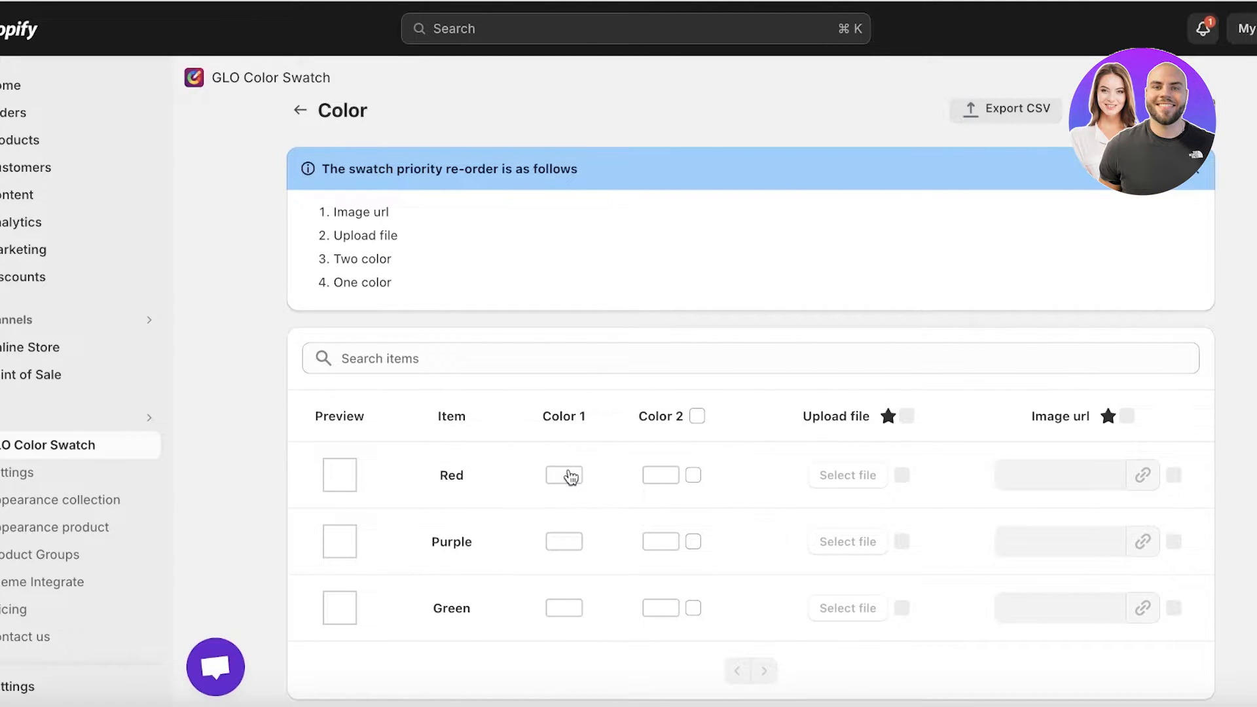
scroll(469, 236, "up", 1)
left_click(301, 132)
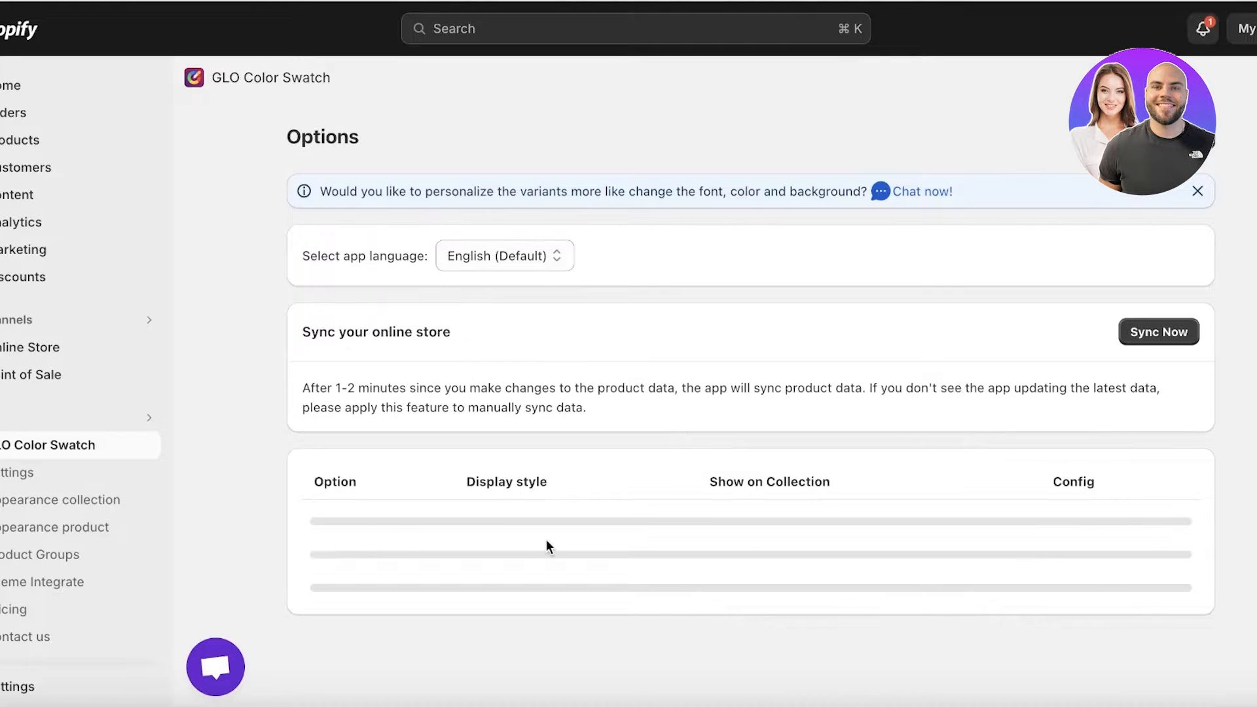
Try the Button display style for the Color option and check the Purple, Green and Red variants on the dress's storefront page
left_click(577, 533)
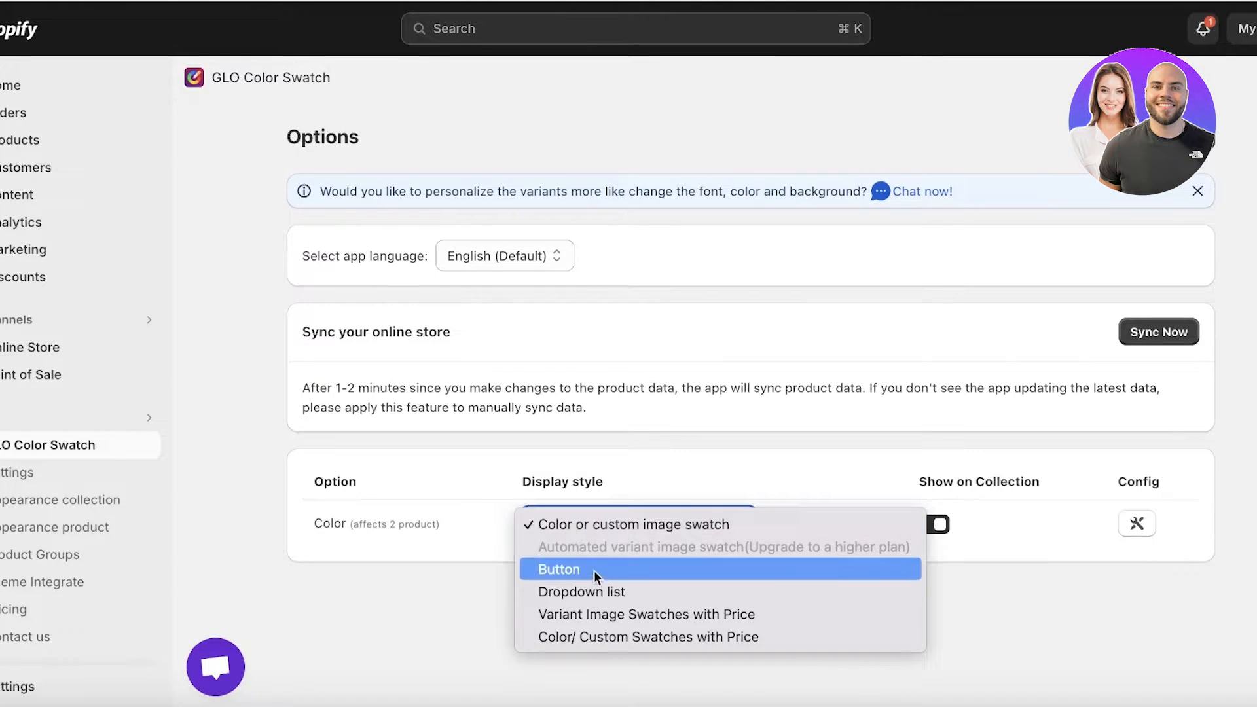
left_click(593, 569)
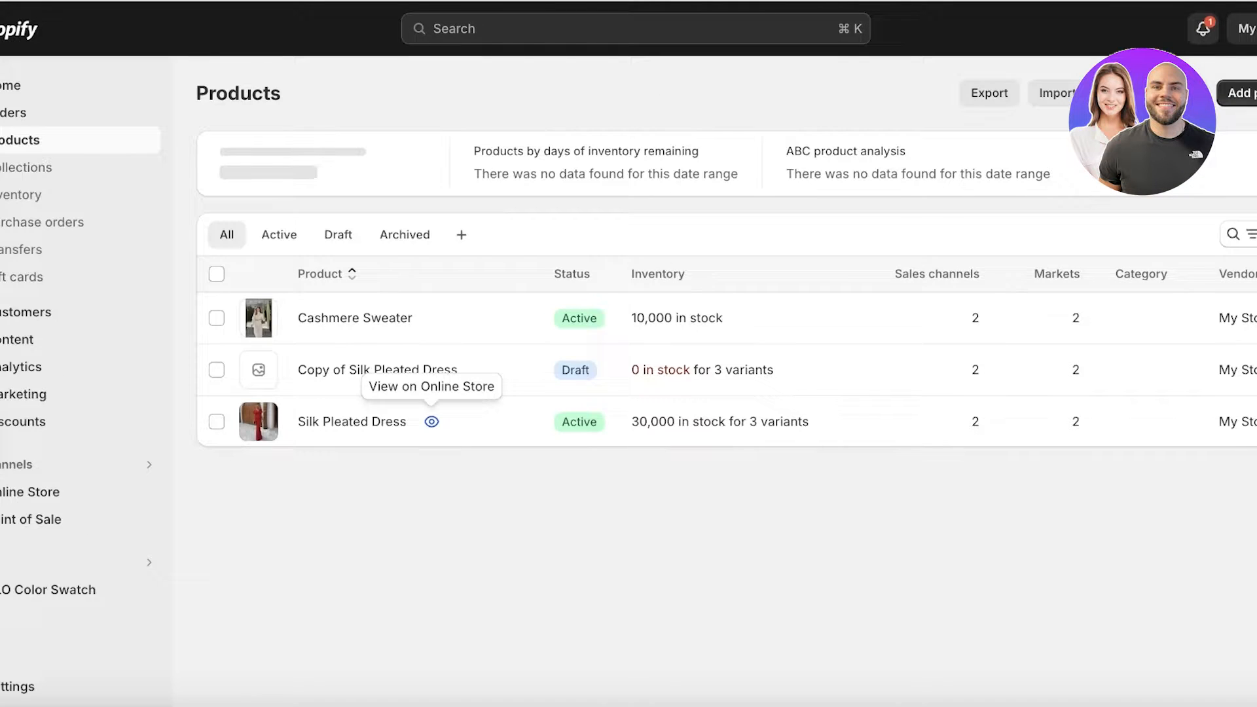
left_click(432, 422)
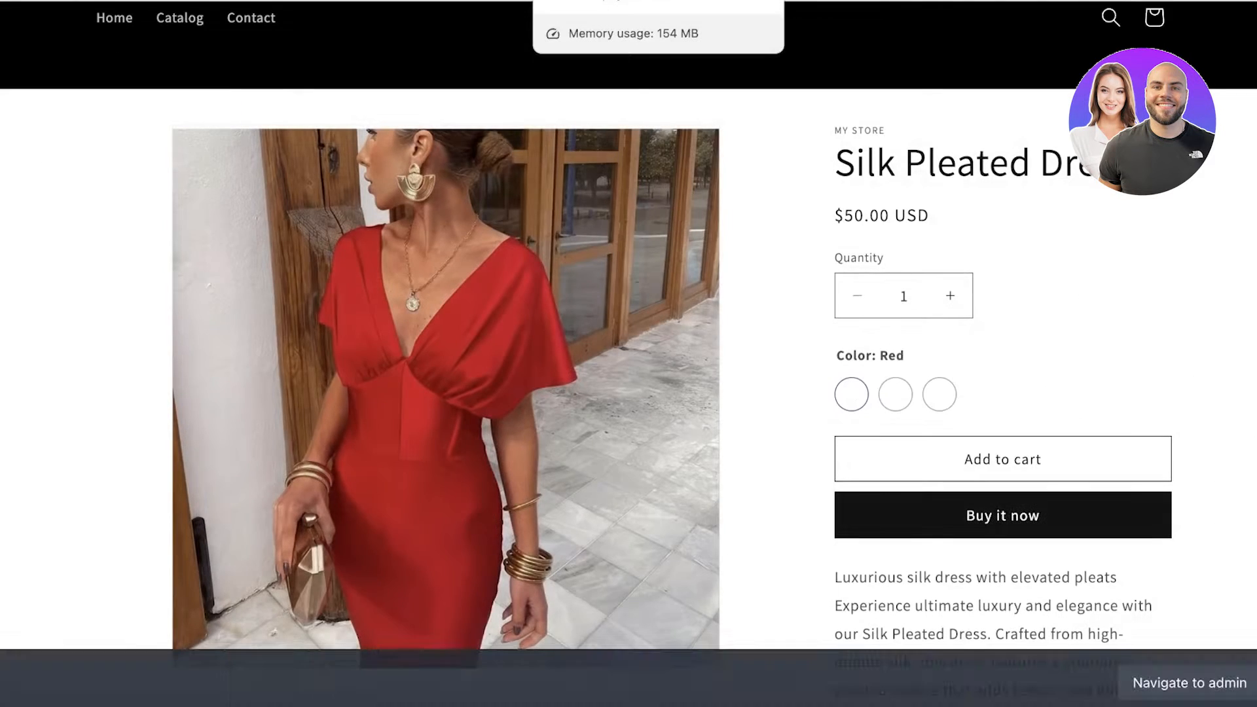
left_click(895, 400)
left_click(939, 395)
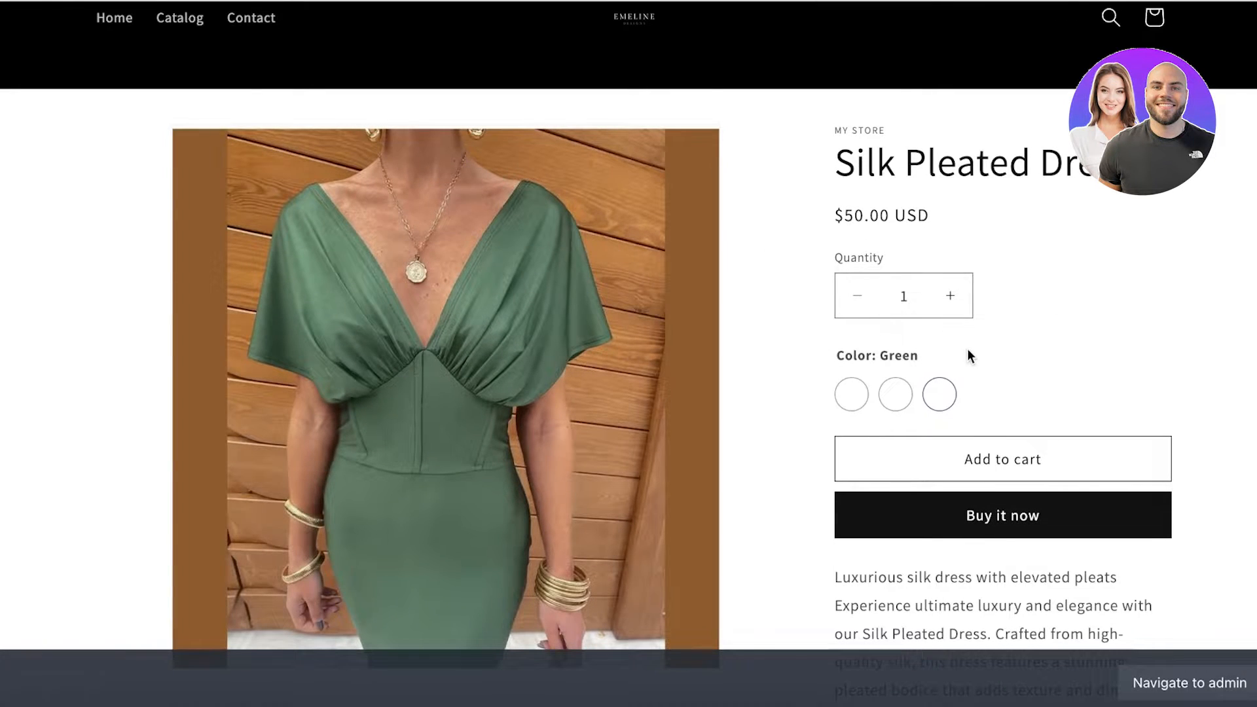
left_click(894, 394)
left_click(859, 400)
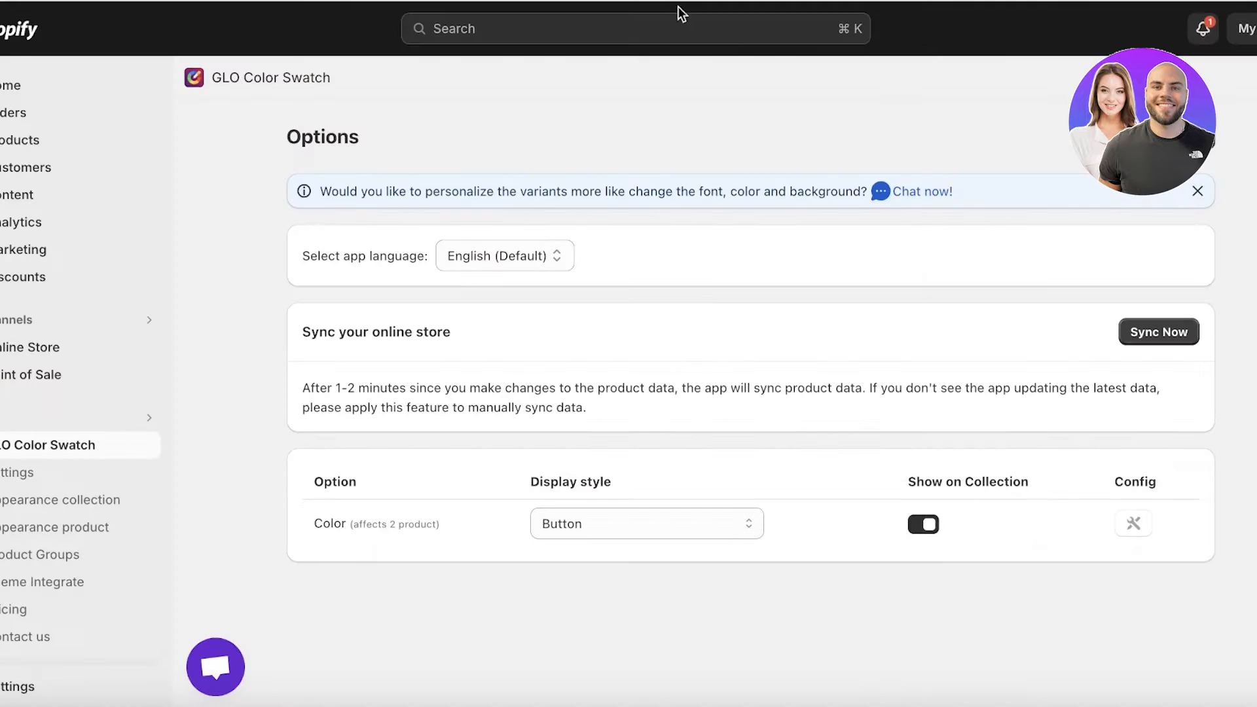
Set the Color option's display style to Variant Image Swatches with Price and sync the online store data
left_click(633, 517)
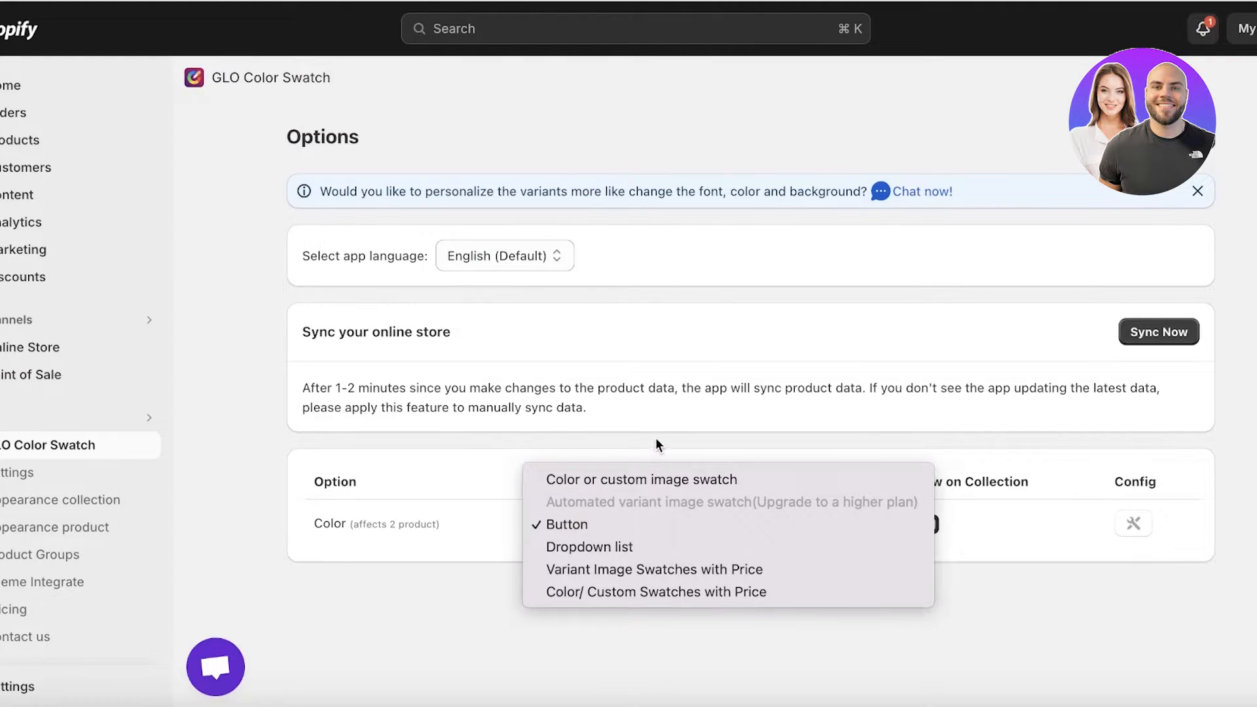
left_click(645, 480)
left_click(646, 524)
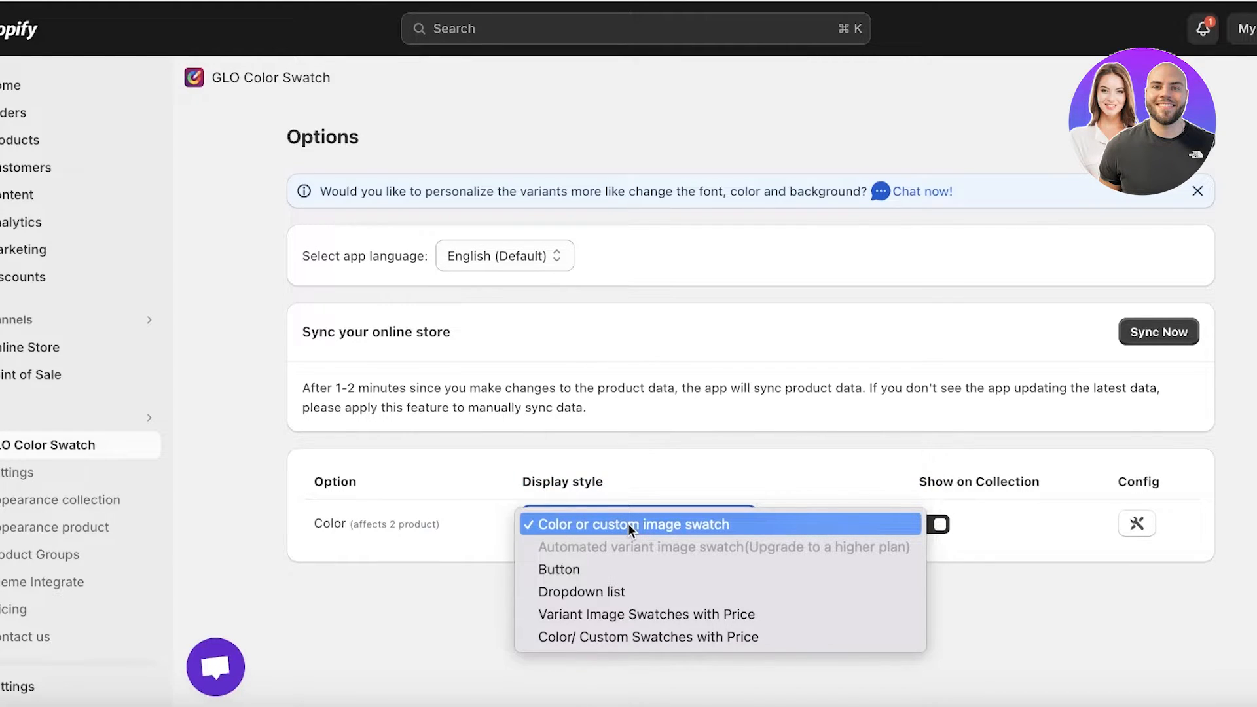
left_click(615, 614)
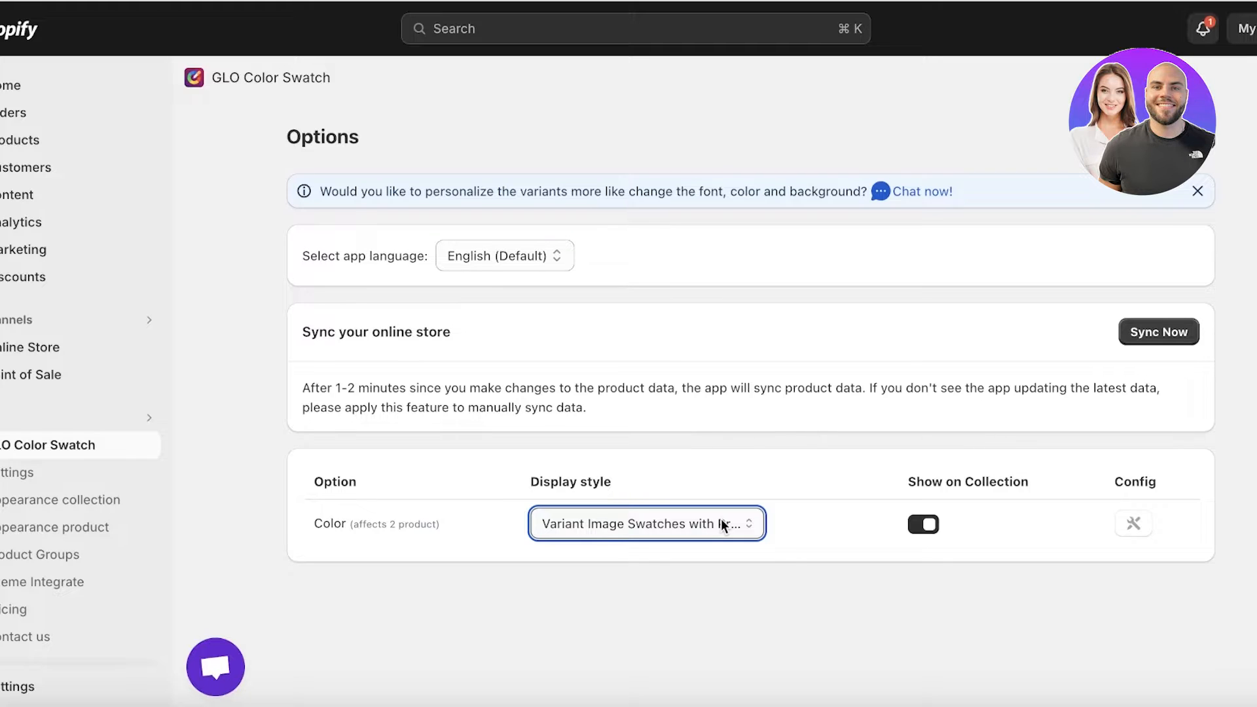
left_click(1160, 334)
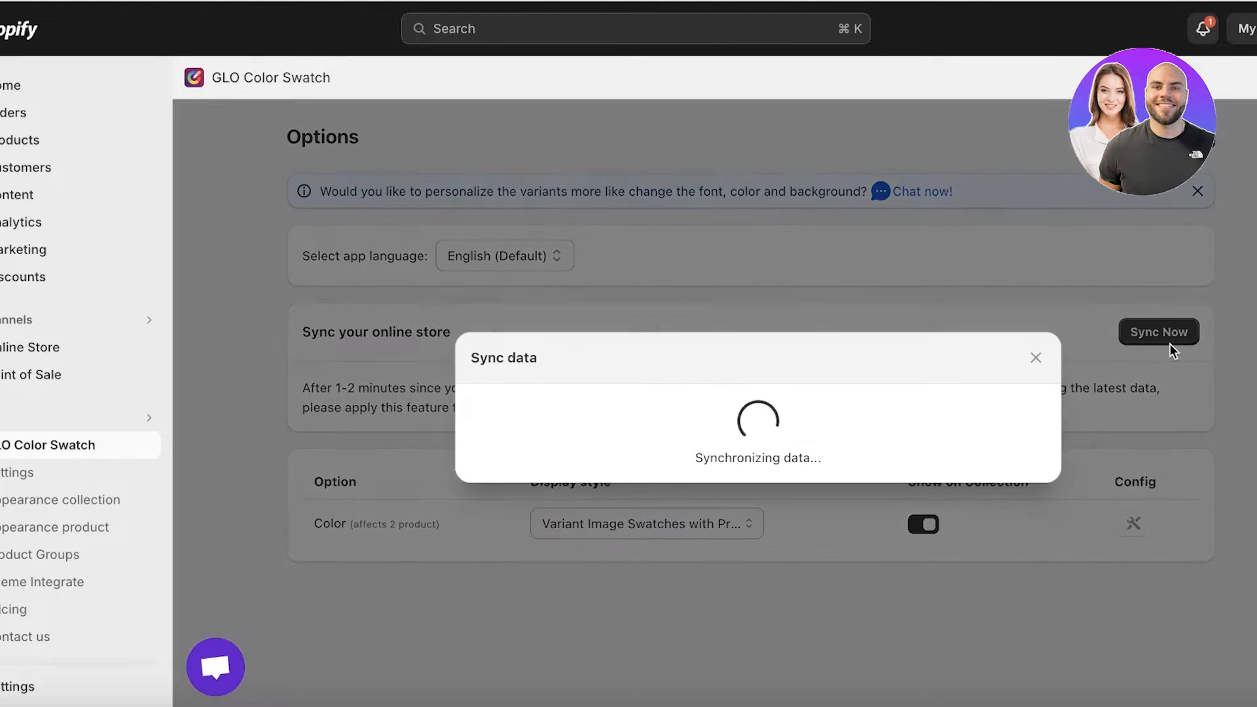
left_click(1034, 358)
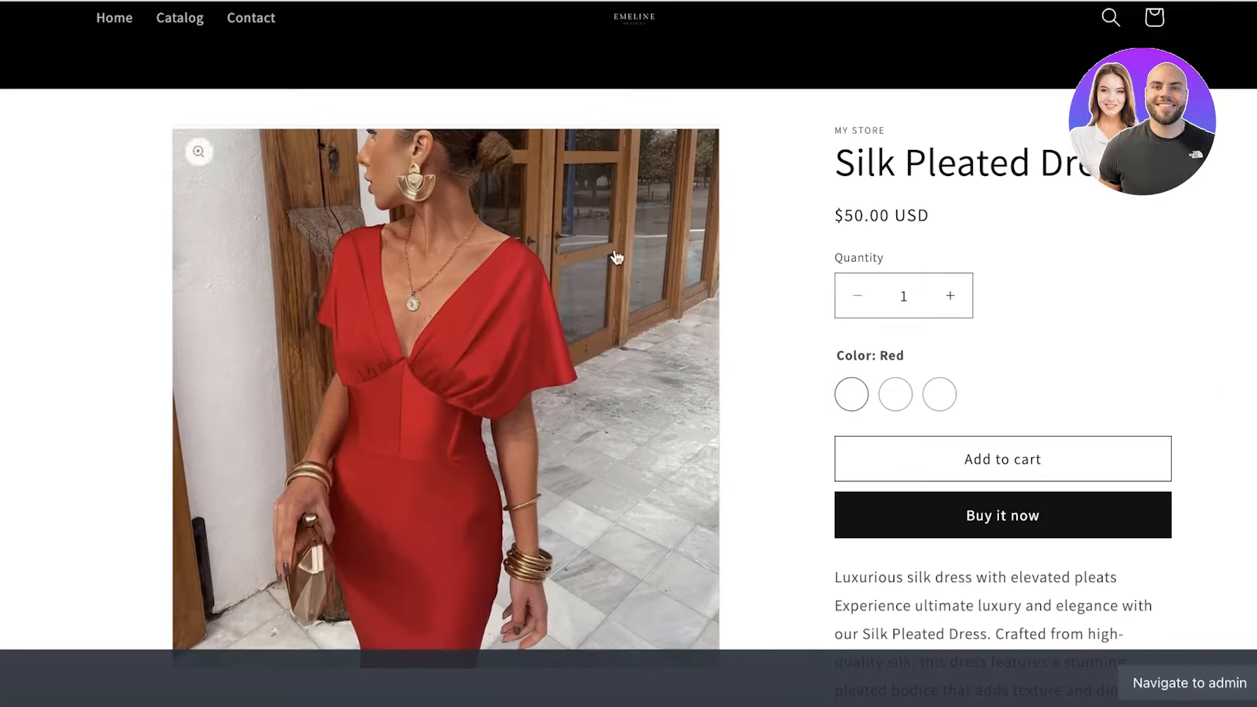
Reload the Silk Pleated Dress storefront page and test the Purple and Green variant image swatches with price
key("super+r")
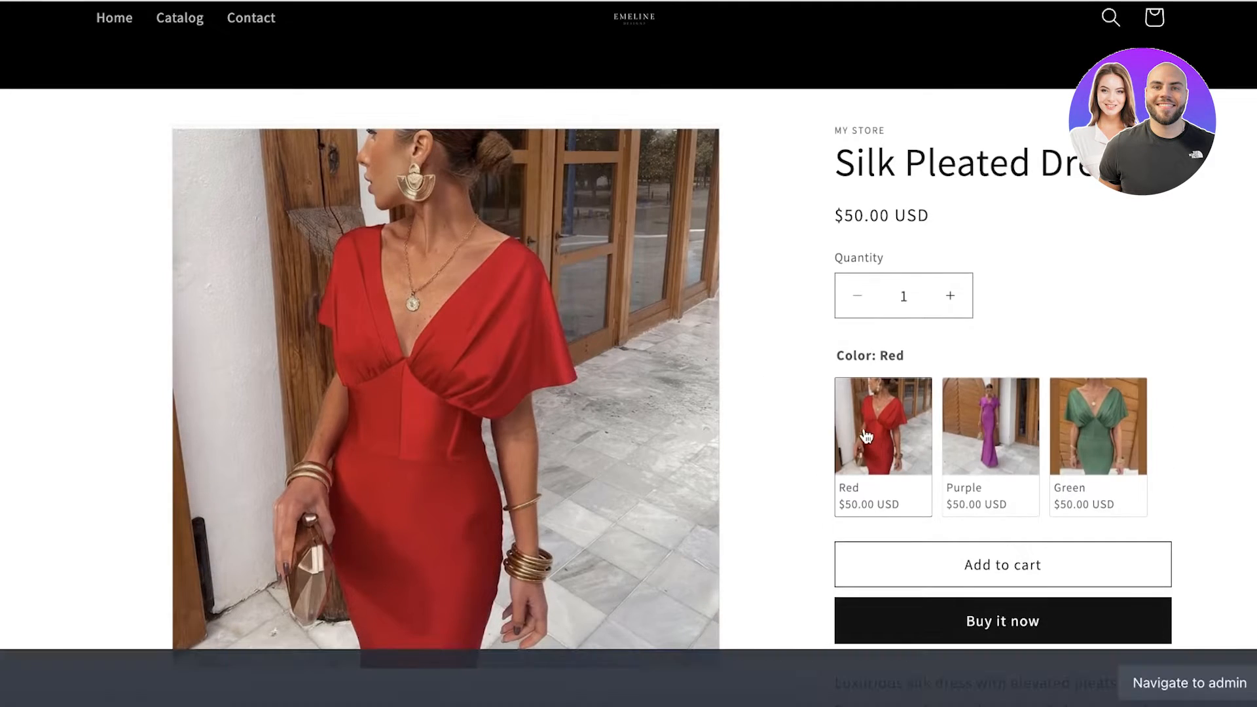
left_click(949, 458)
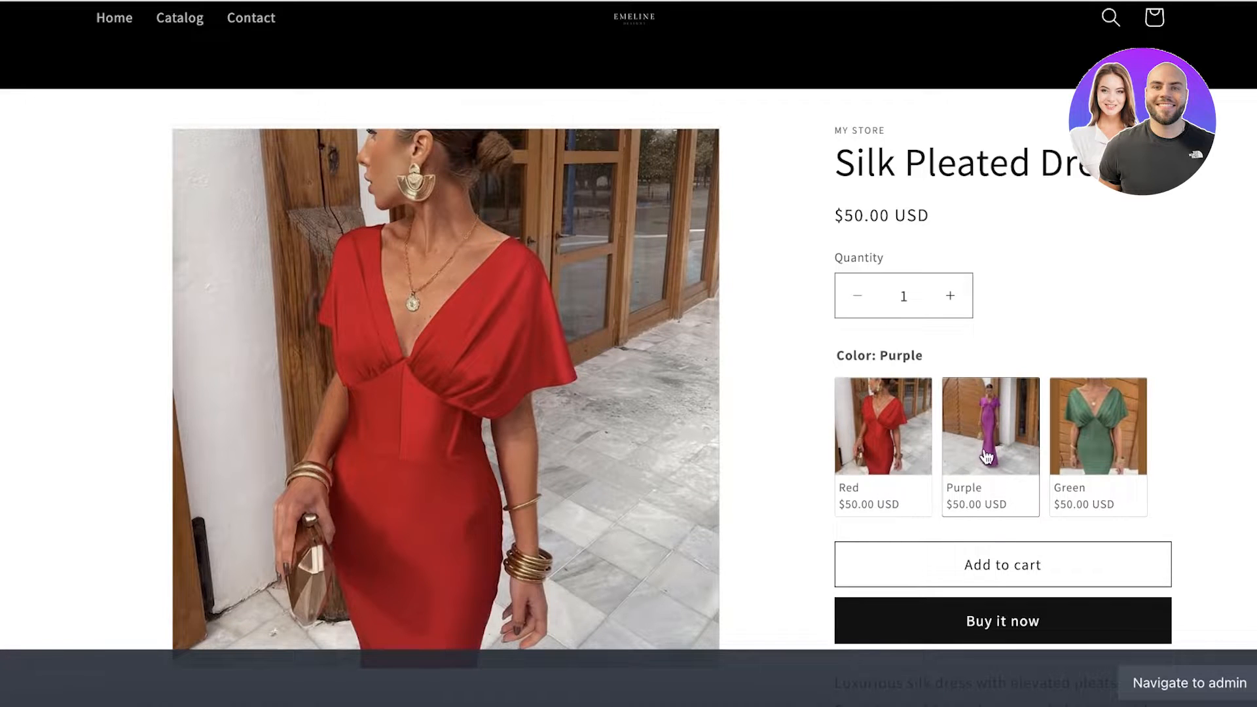
left_click(1092, 445)
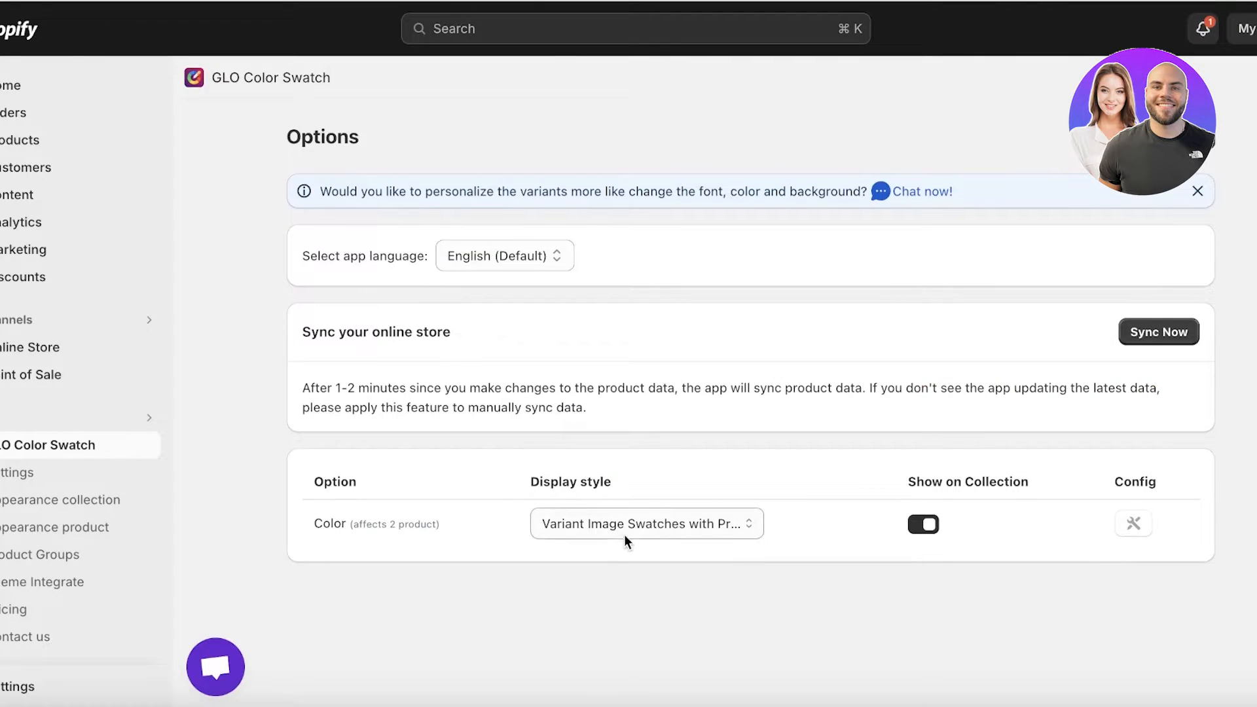
Set the Color option's display style to Color or custom image swatch and open its configuration at Red's Color 1
left_click(625, 540)
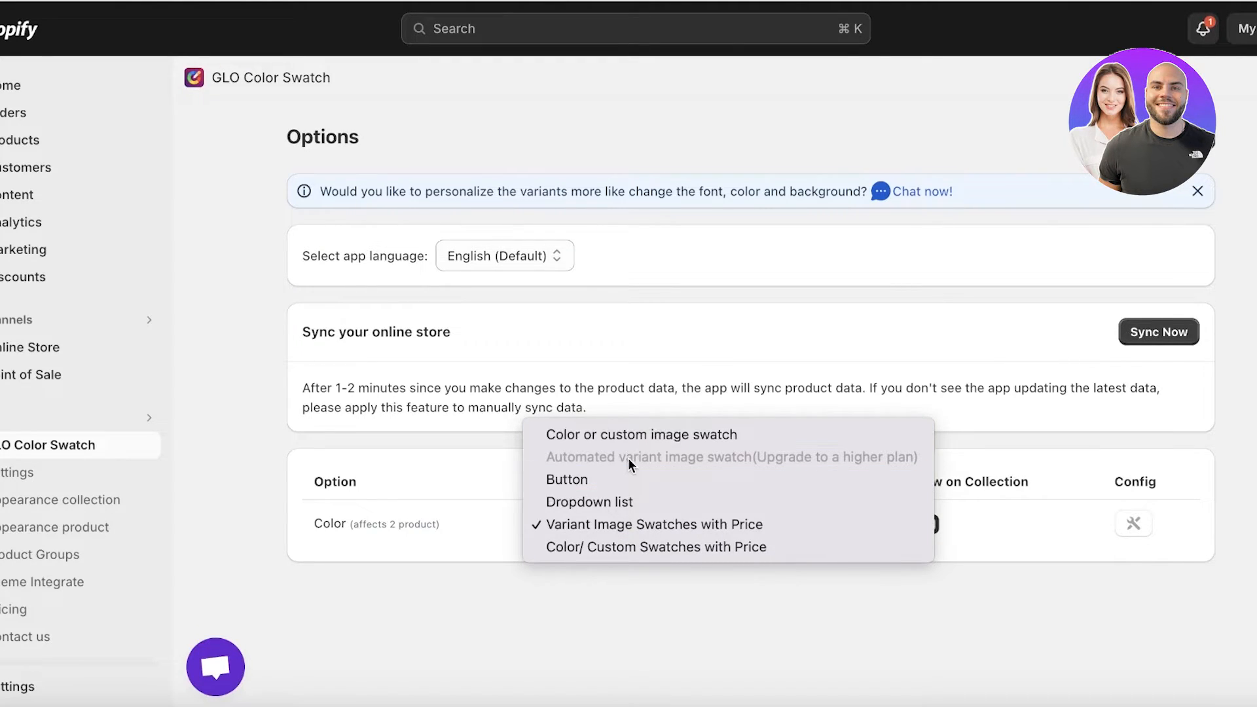
left_click(635, 436)
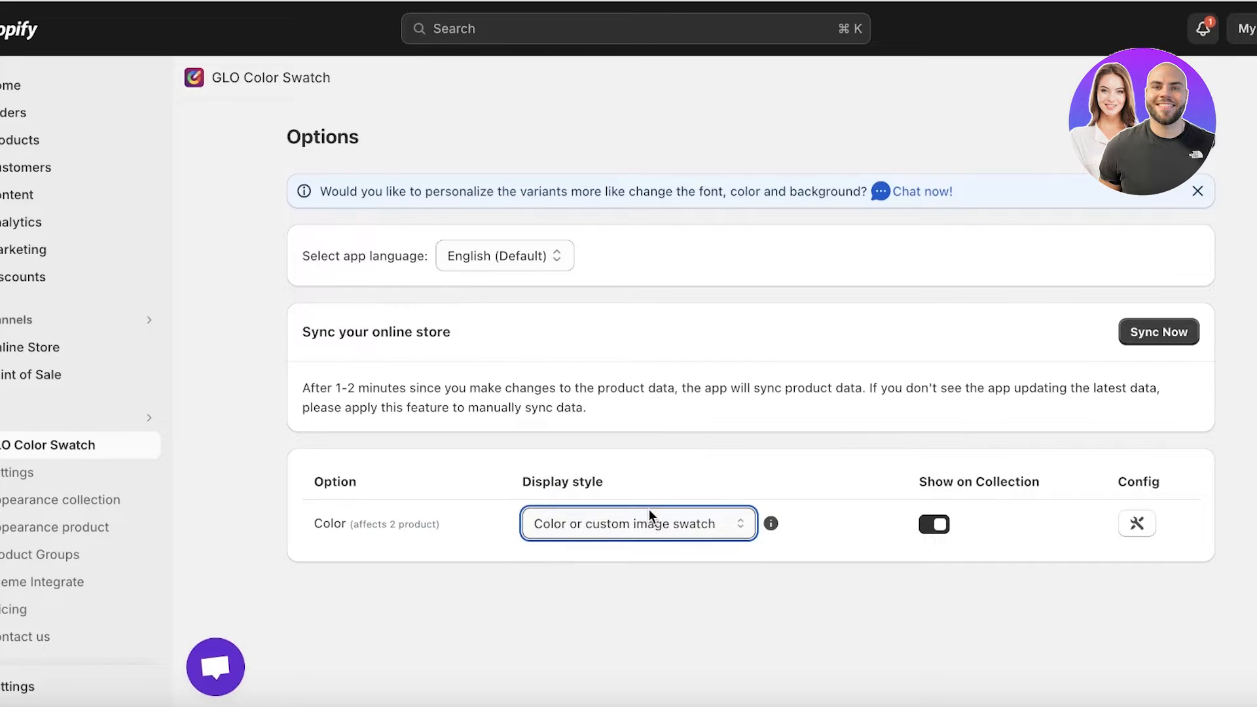
left_click(1137, 527)
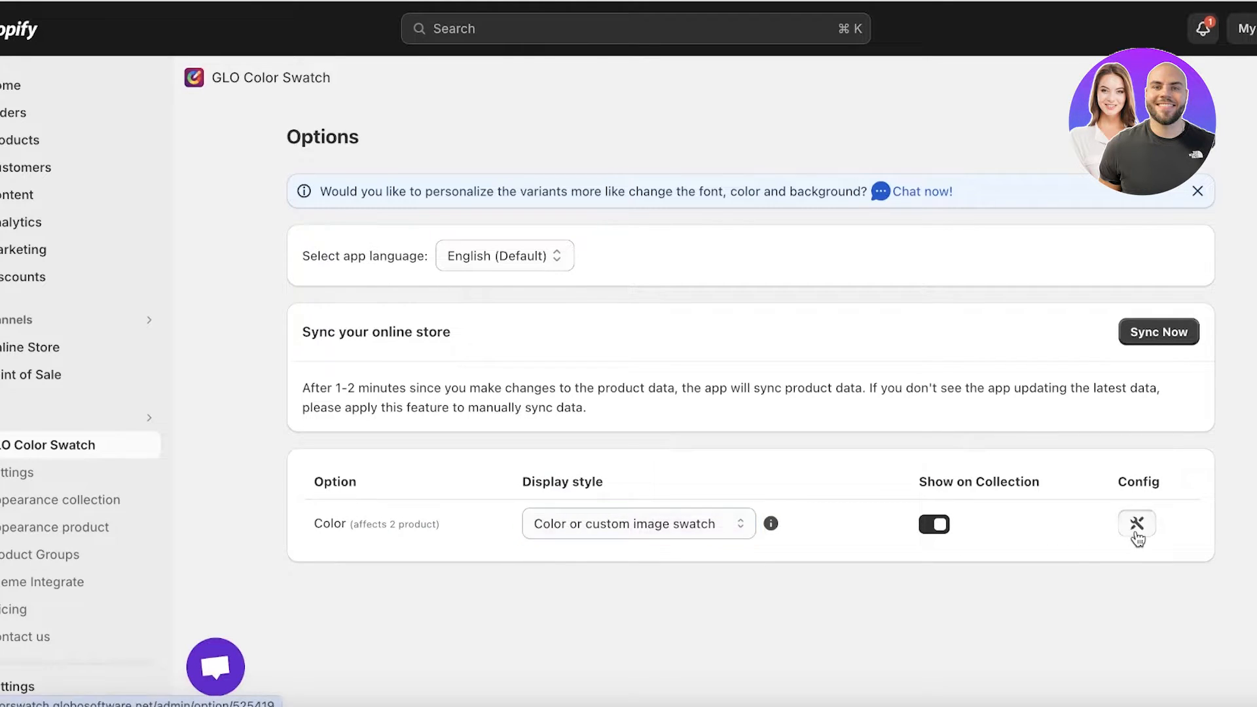
scroll(535, 320, "down", 1)
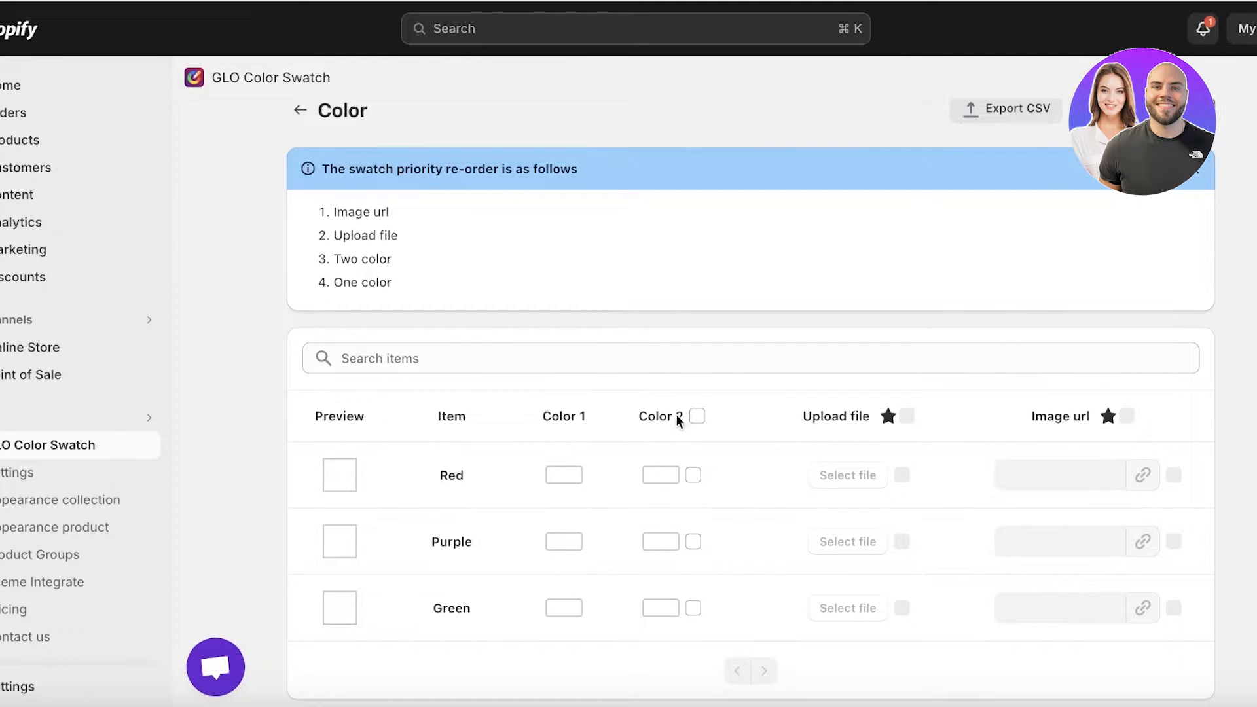
left_click(550, 477)
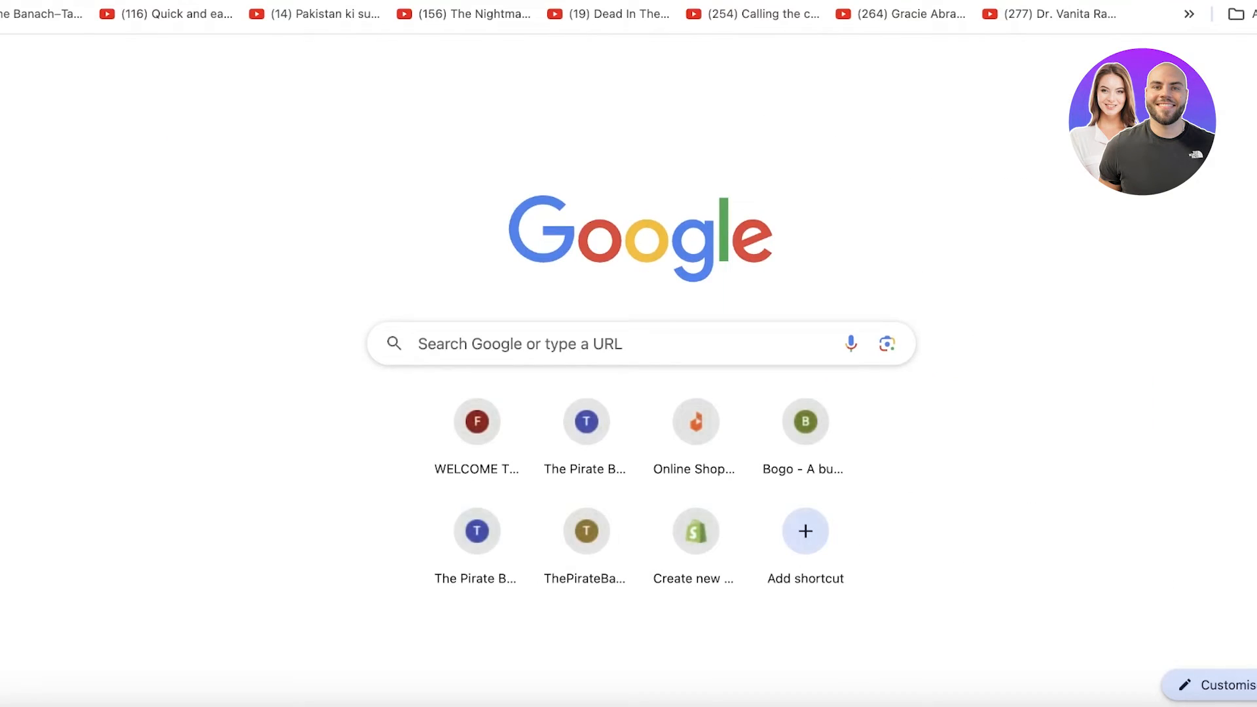
Switch to the RedKetchup Color Picker in a new browser tab and load the purple dress image S8dca5b8ab6524a60b00c9b8c374a3e21Y.webp
key("alt+f")
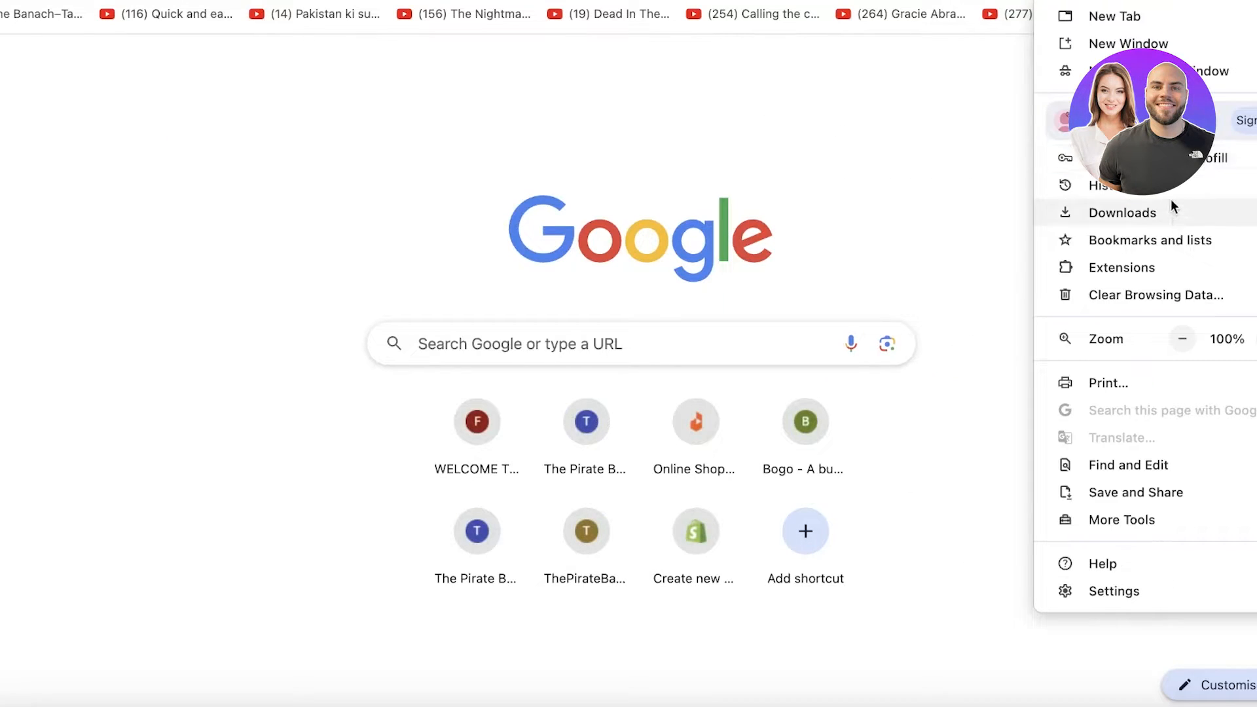
mouse_move(1173, 190)
left_click(553, 255)
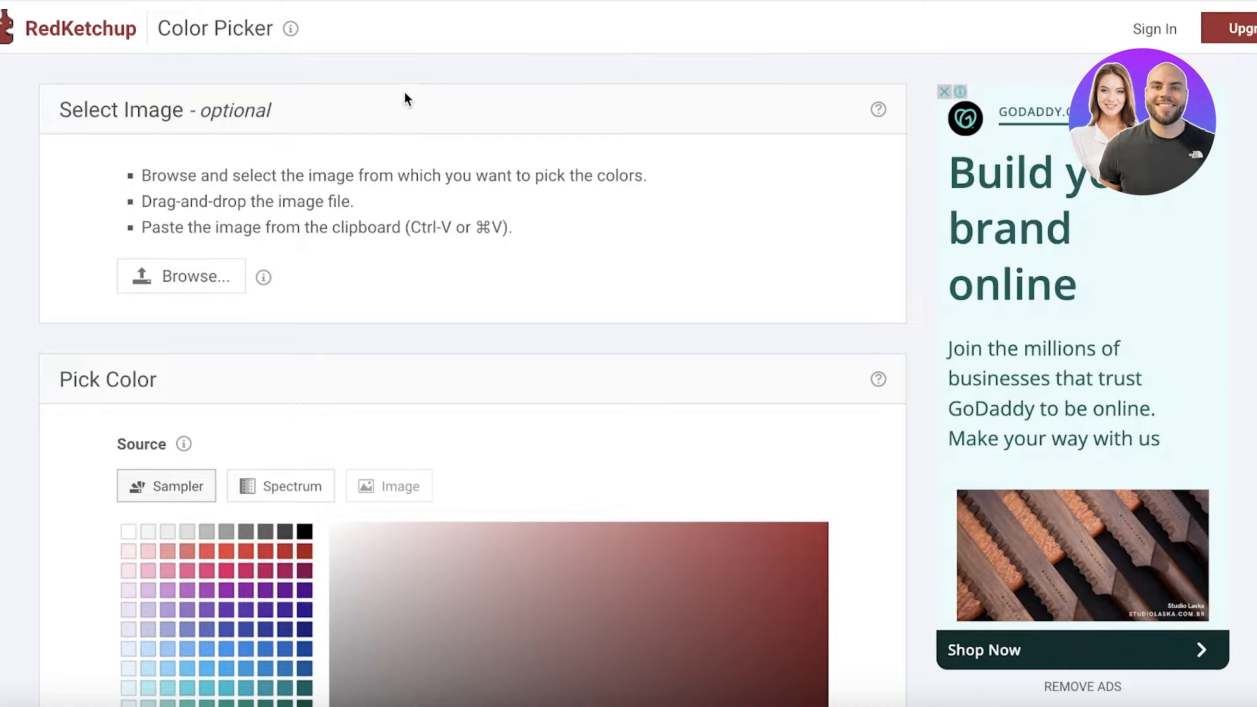
left_click(211, 265)
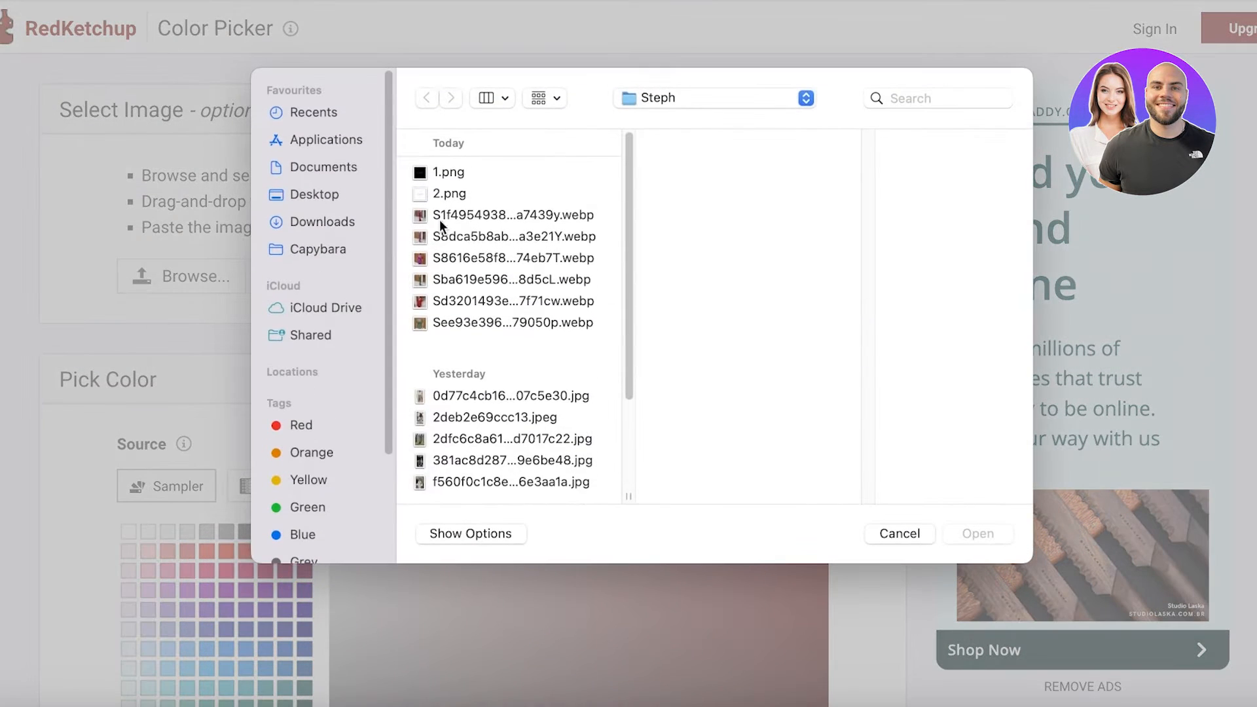
left_click(990, 532)
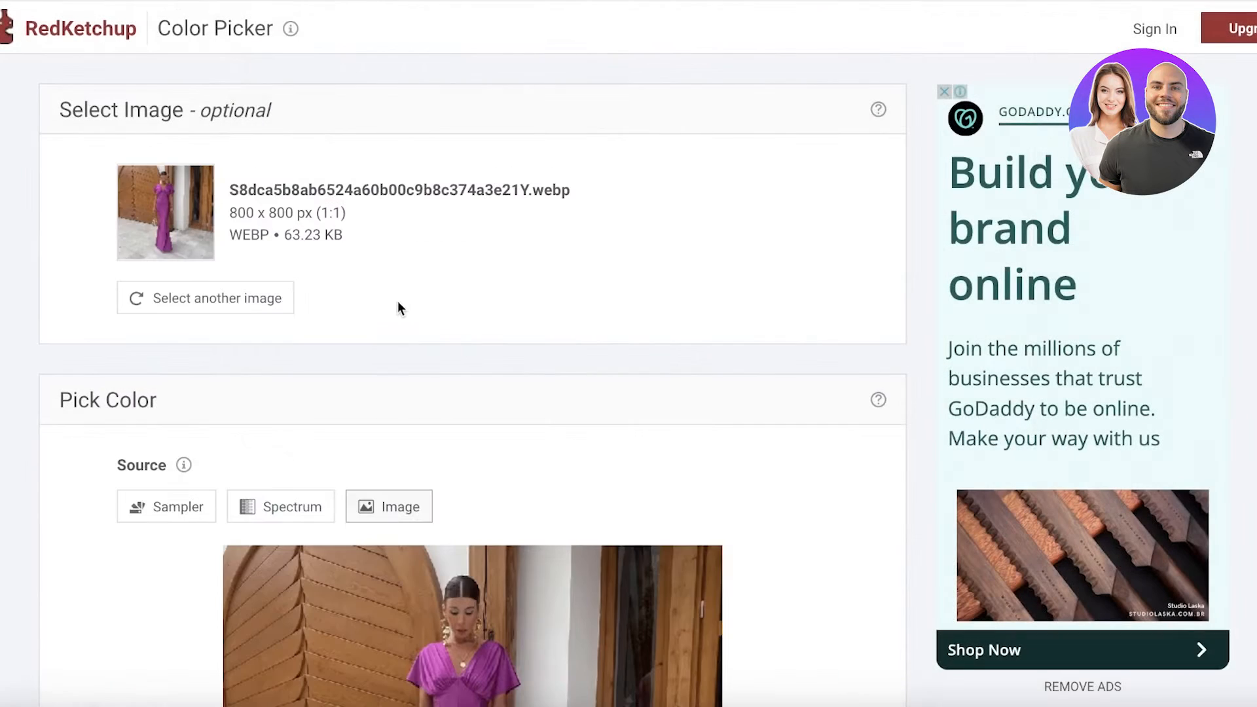
Sample the purple of the dress skirt in the loaded image and copy its hex code #97307C
scroll(174, 260, "down", 10)
scroll(288, 312, "up", 4)
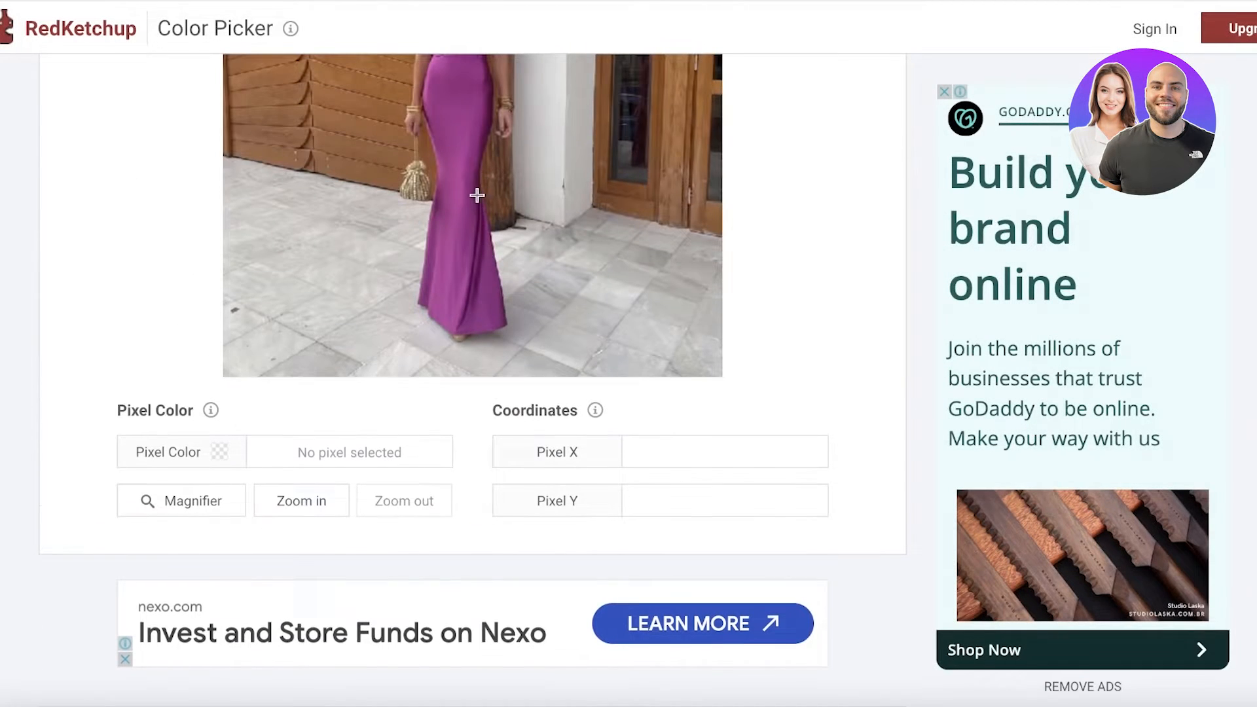
left_click(449, 101)
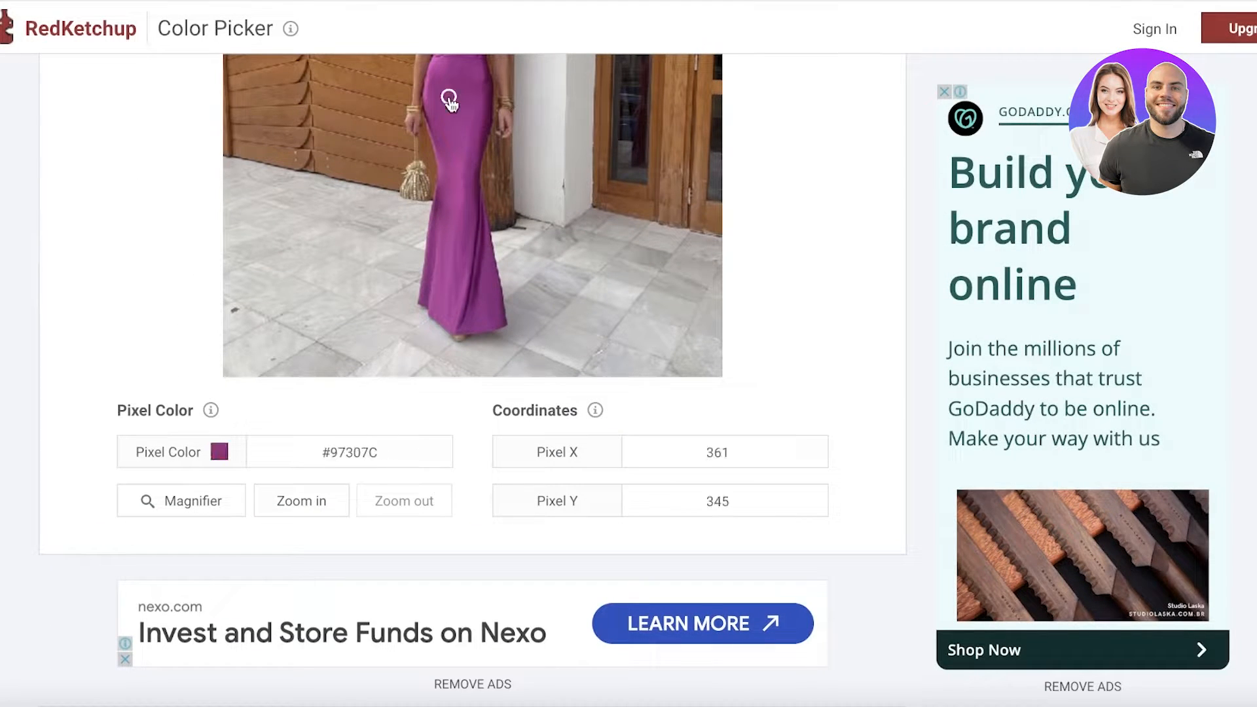
left_click(345, 449)
right_click(345, 449)
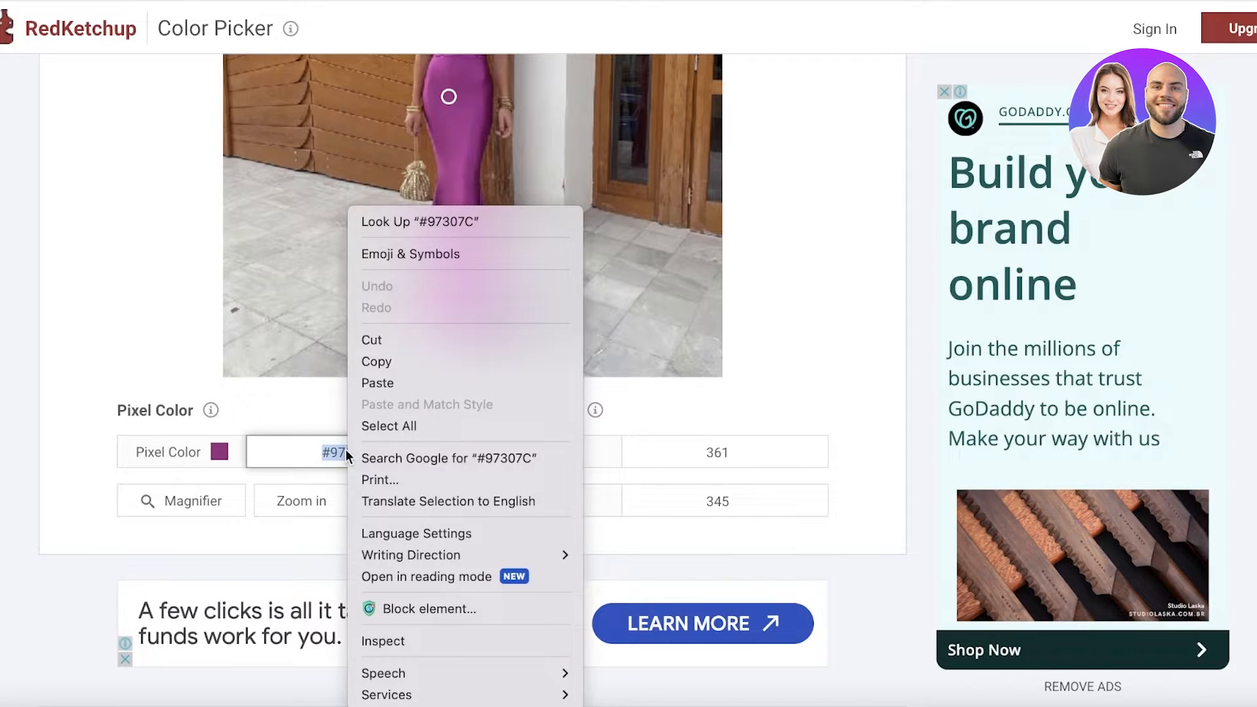
left_click(372, 363)
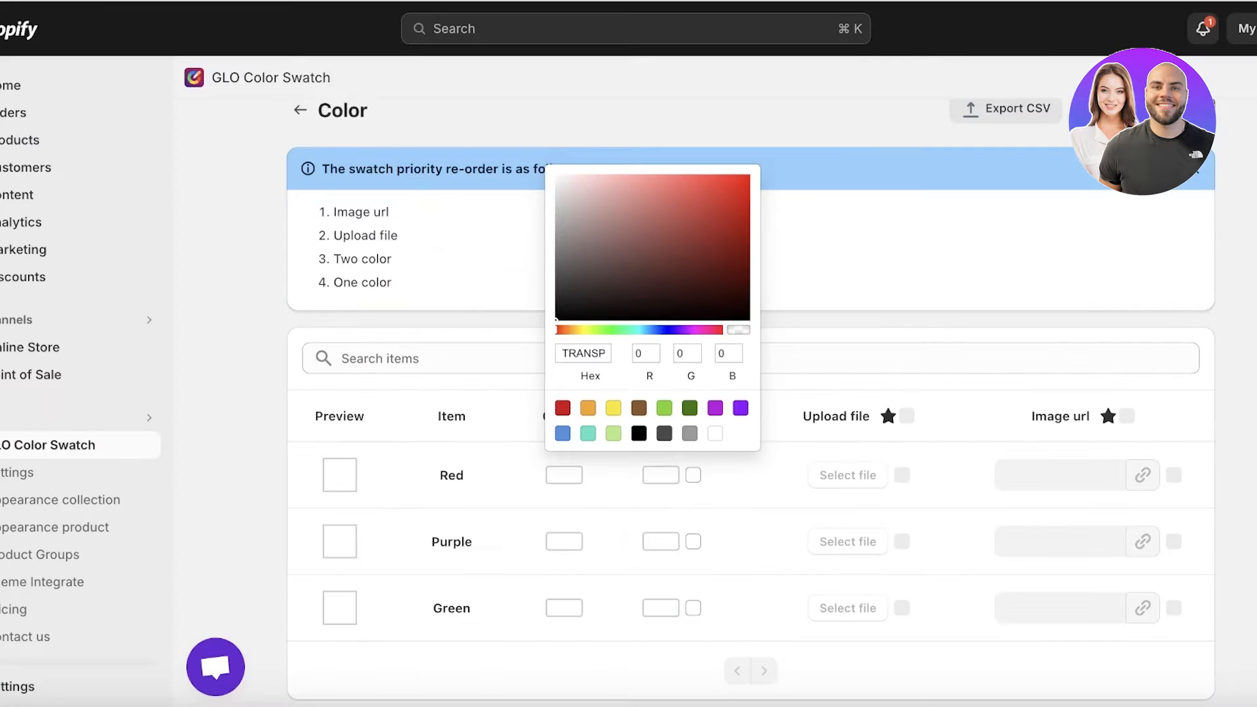
Back in GLO Color Swatch, set Color 1 of the Purple item to the copied hex code #97307C
left_click(565, 543)
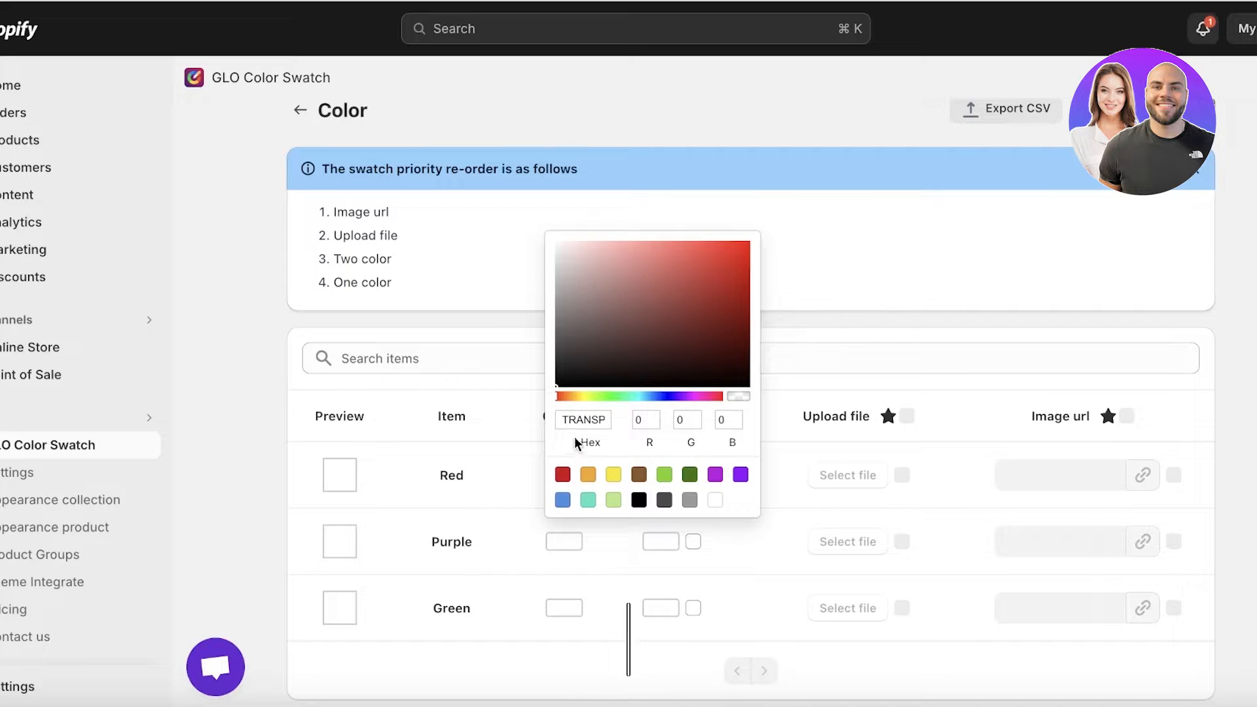
left_click(576, 419)
double_click(583, 419)
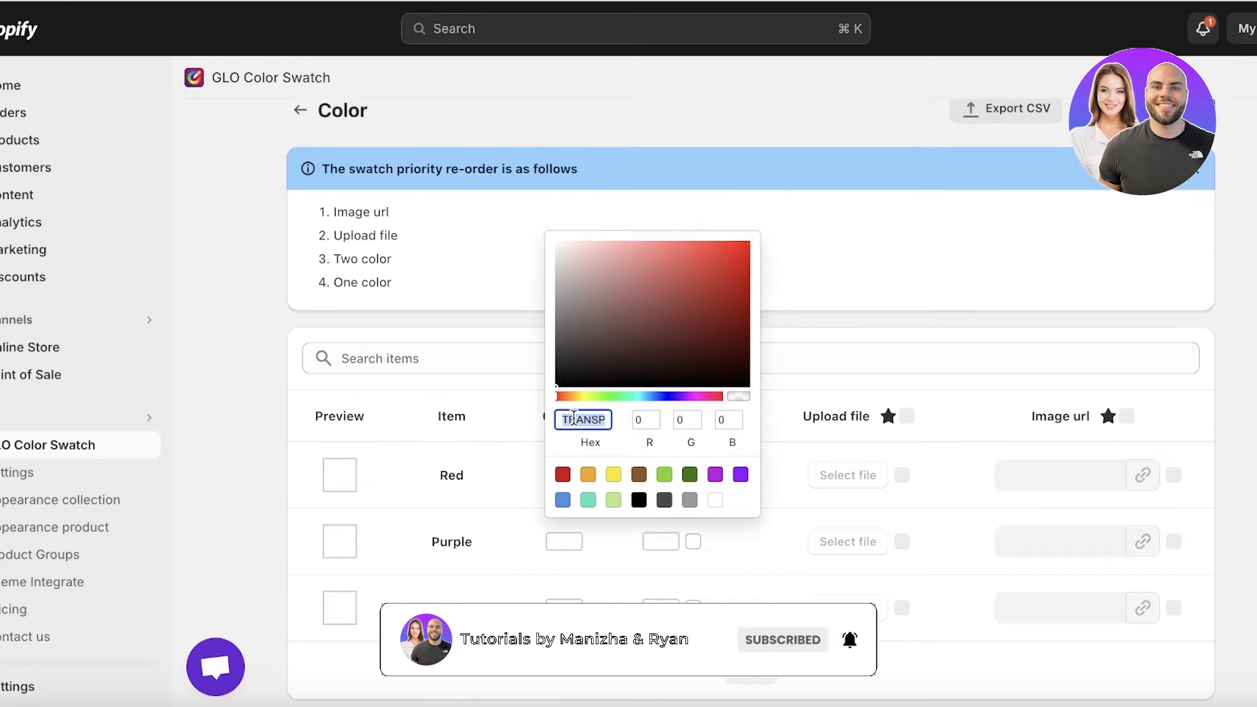
right_click(582, 419)
left_click(603, 383)
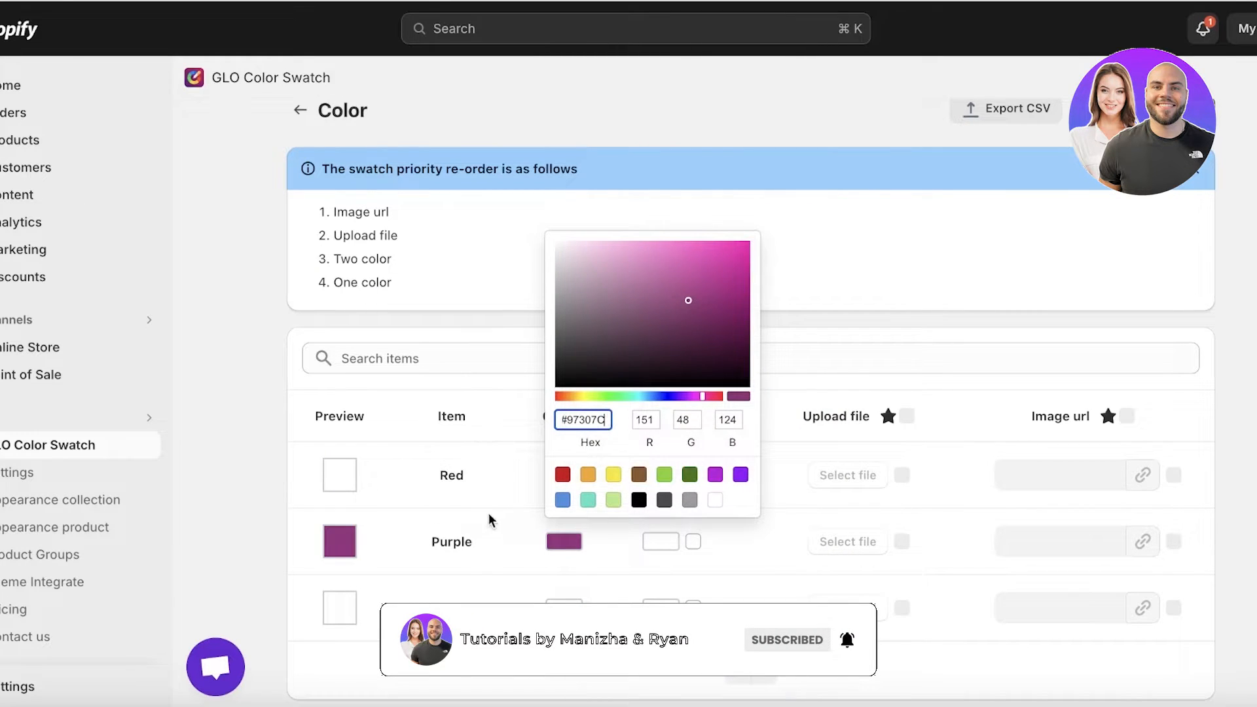
left_click(489, 521)
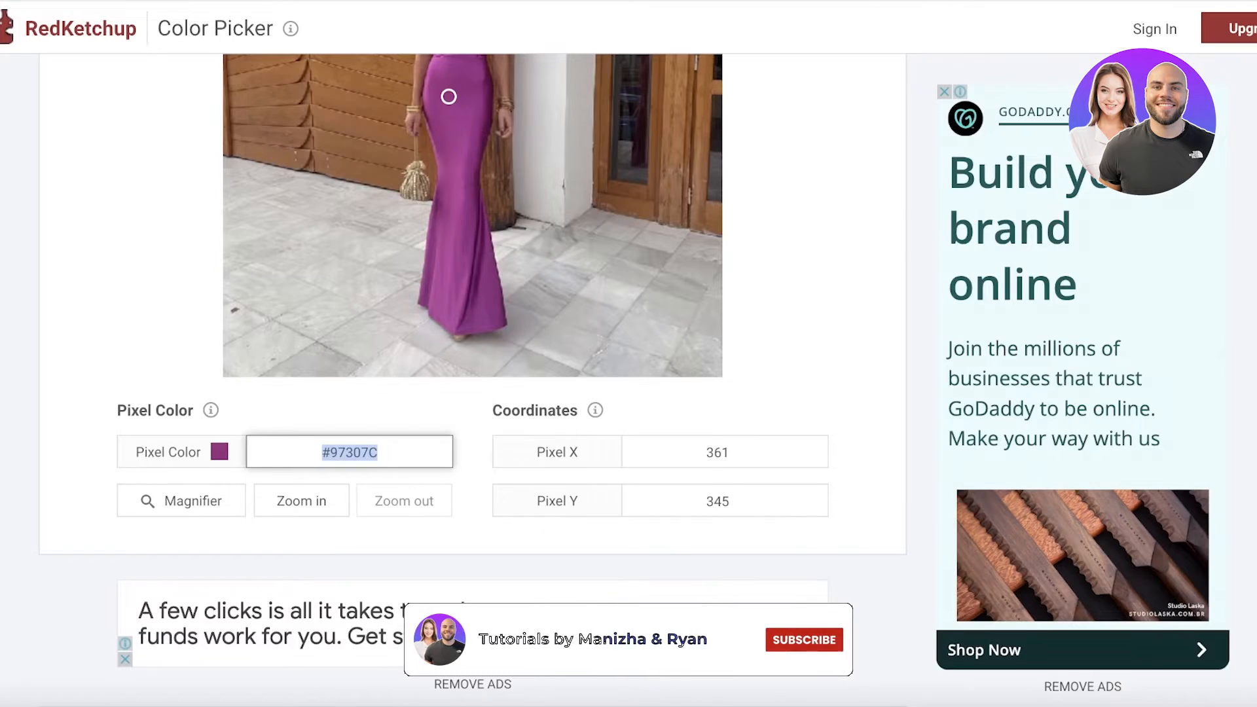
scroll(630, 254, "up", 8)
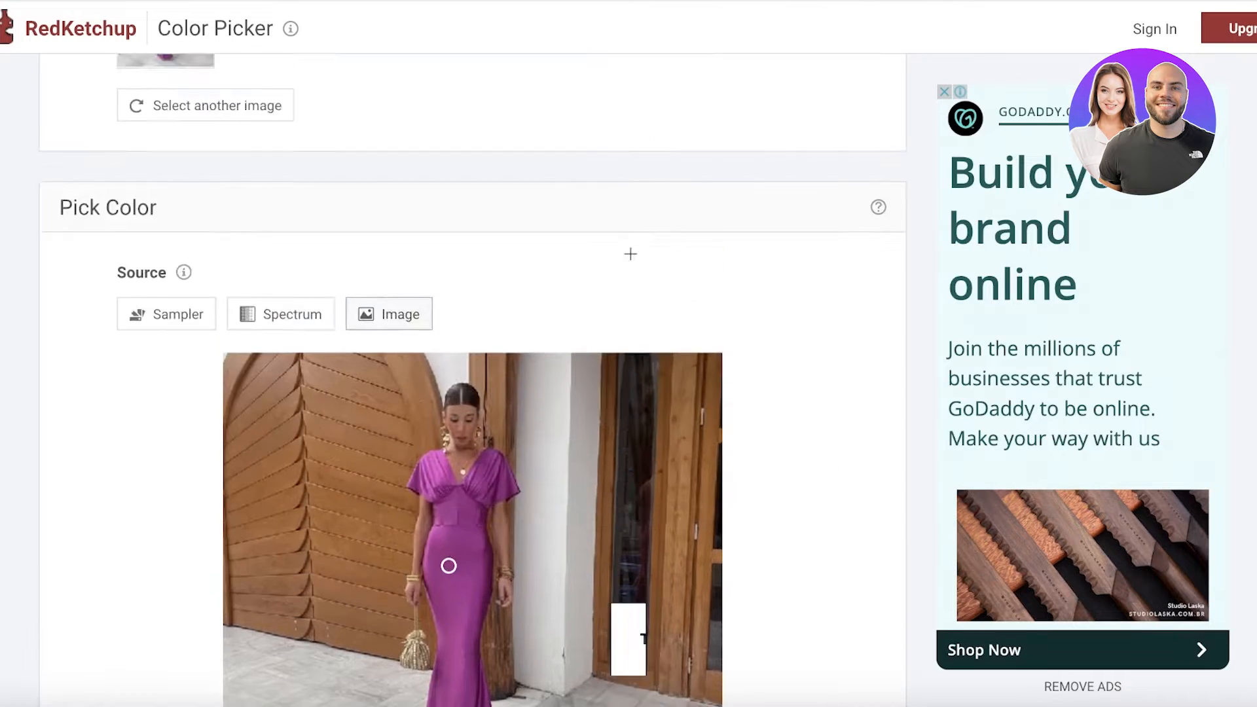
scroll(630, 254, "up", 3)
left_click(288, 296)
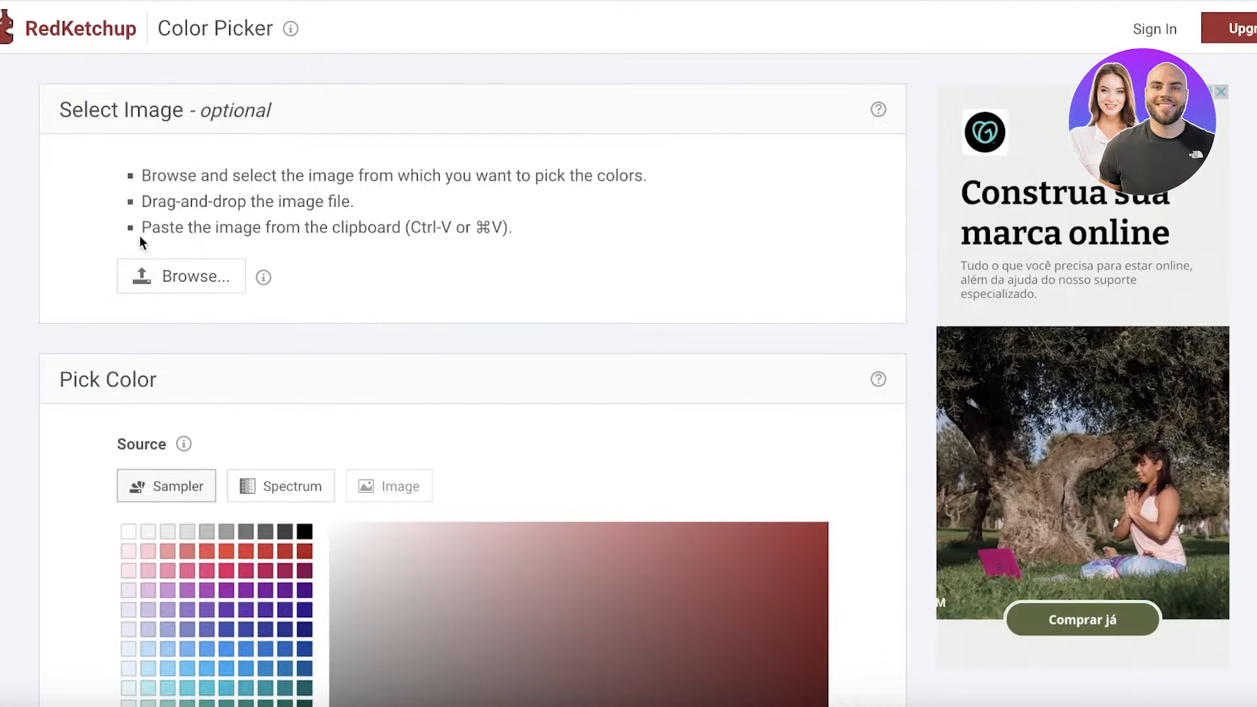
left_click(182, 276)
left_click(473, 322)
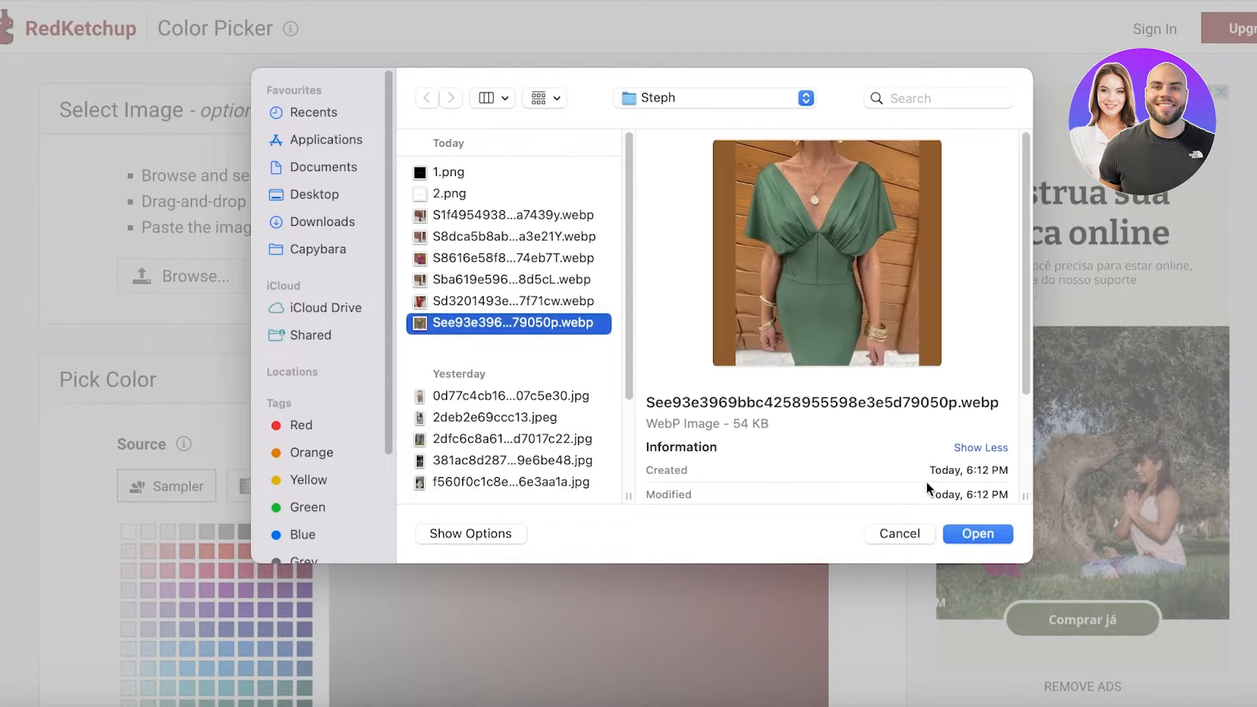
left_click(977, 536)
Sample the green of the dress skirt in the loaded image and copy its hex code #51725B
scroll(612, 301, "down", 4)
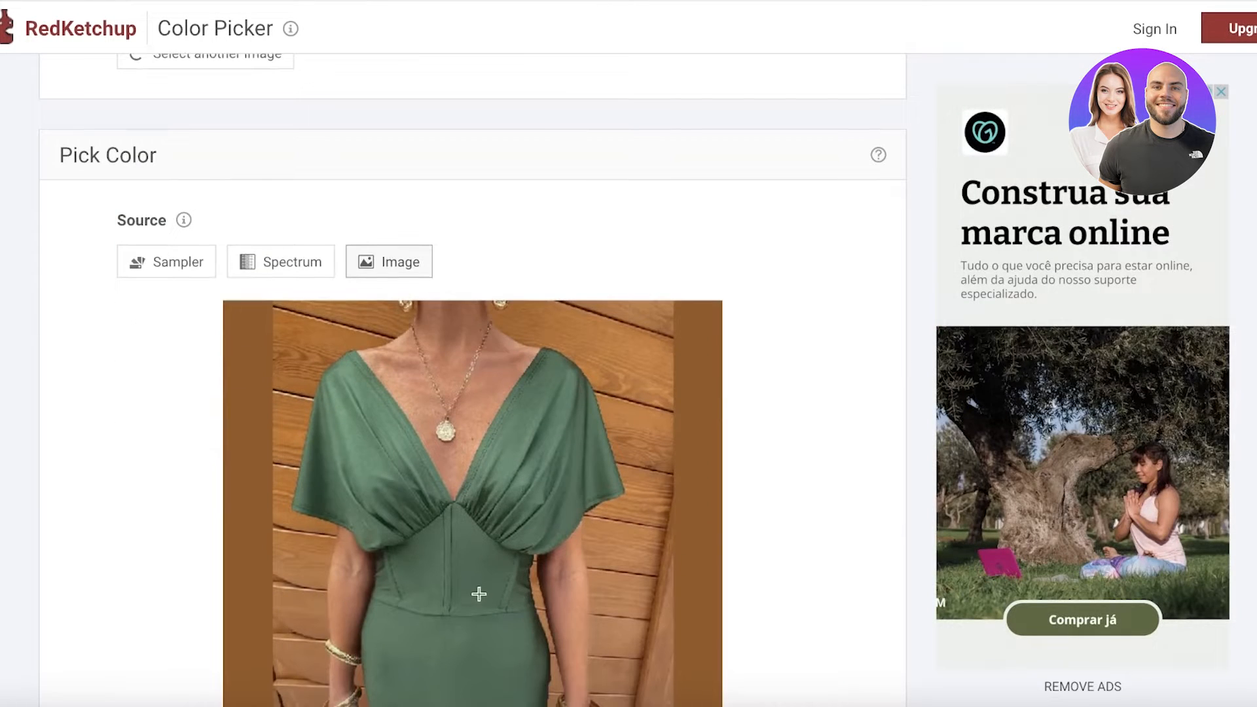
left_click(458, 651)
scroll(392, 524, "down", 8)
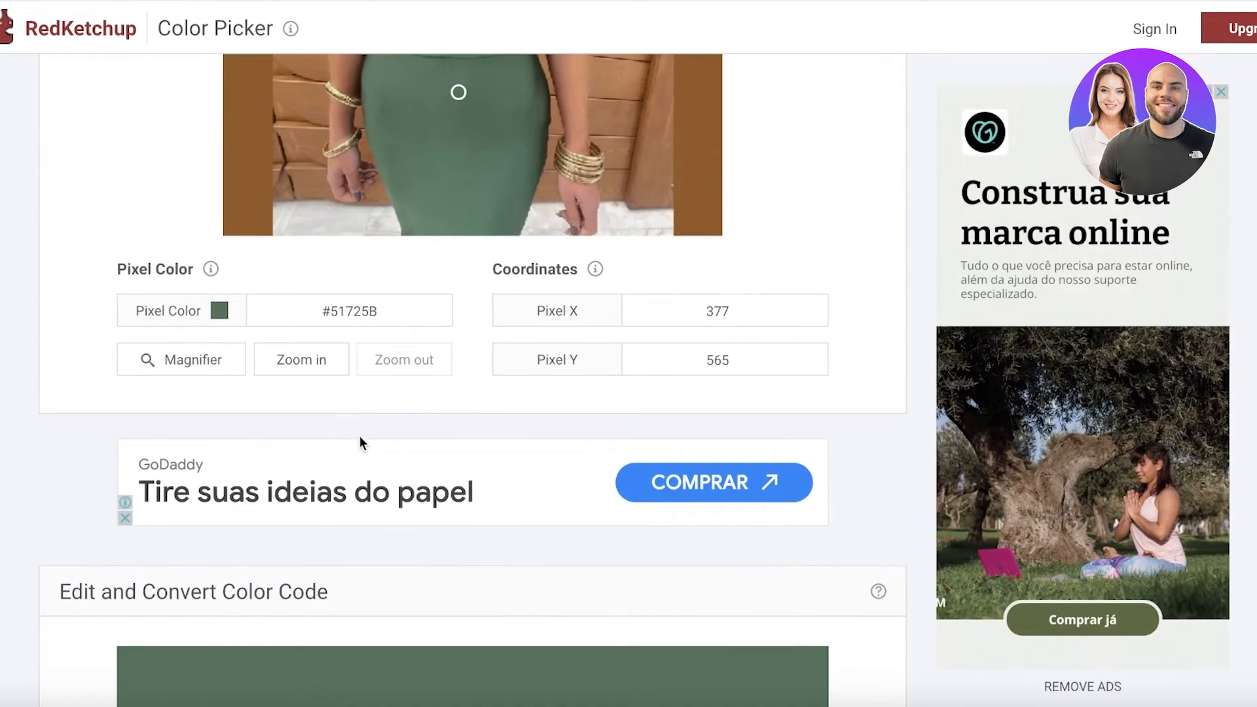
triple_click(329, 312)
right_click(327, 312)
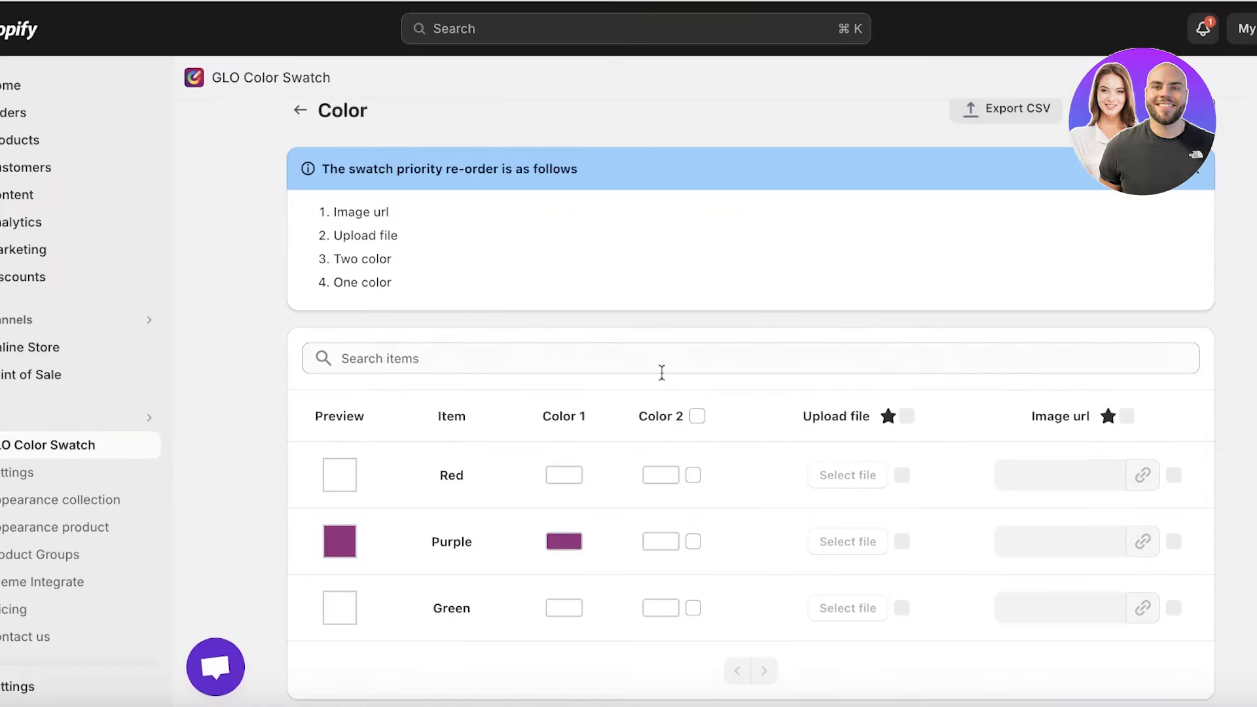
Back in GLO Color Swatch, set Color 1 of the Green item to the copied hex code #51725B
left_click(571, 608)
double_click(590, 485)
right_click(590, 485)
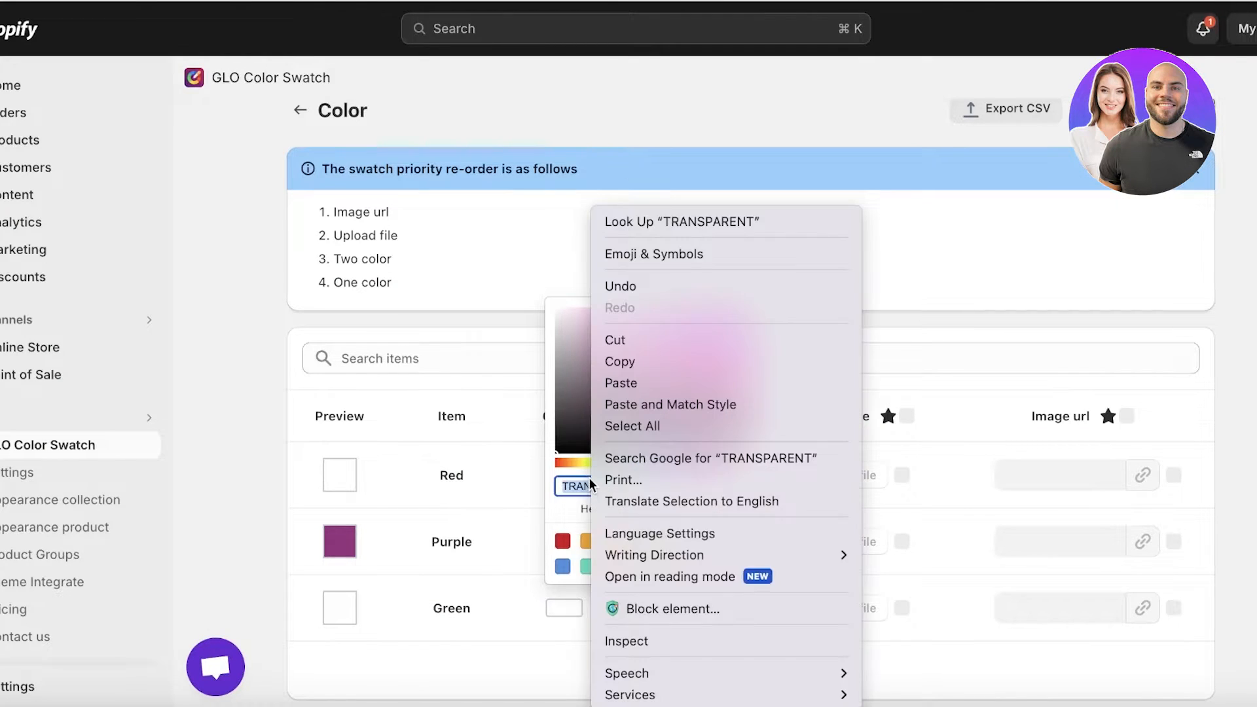
left_click(621, 383)
left_click(502, 548)
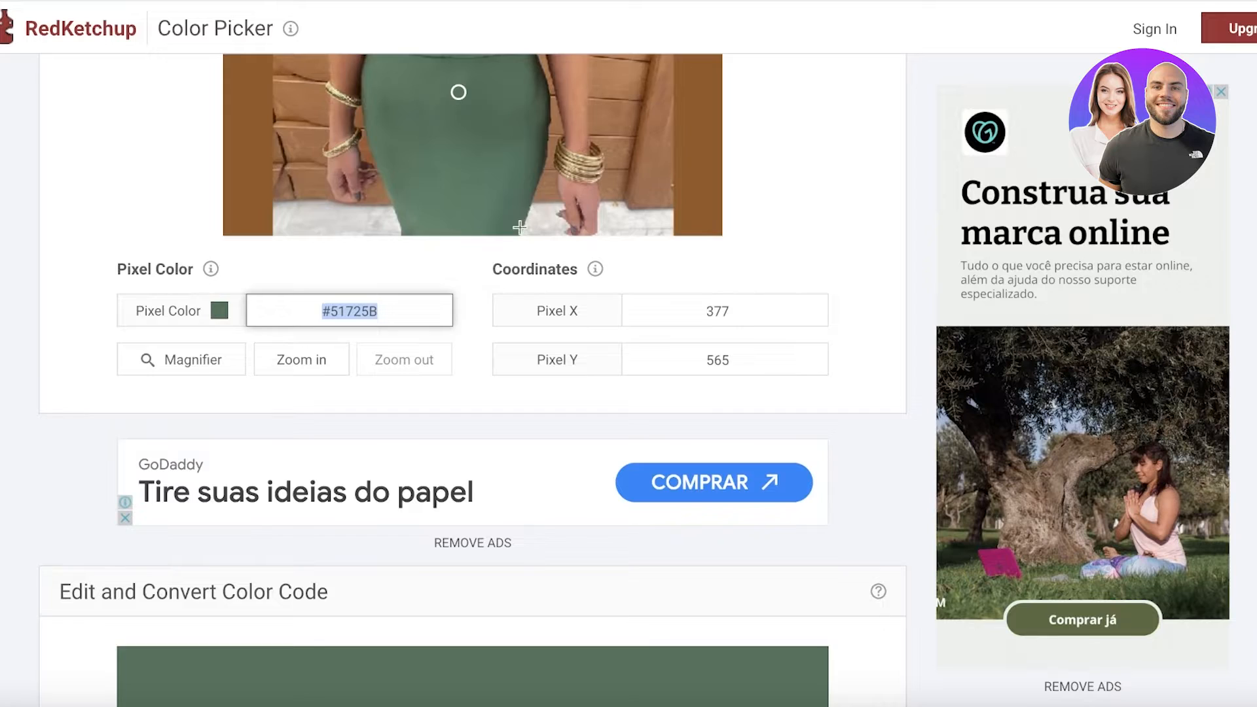
Return to the RedKetchup Color Picker and replace the image with the red dress file S1f4954938...a7439y.webp
scroll(519, 227, "up", 10)
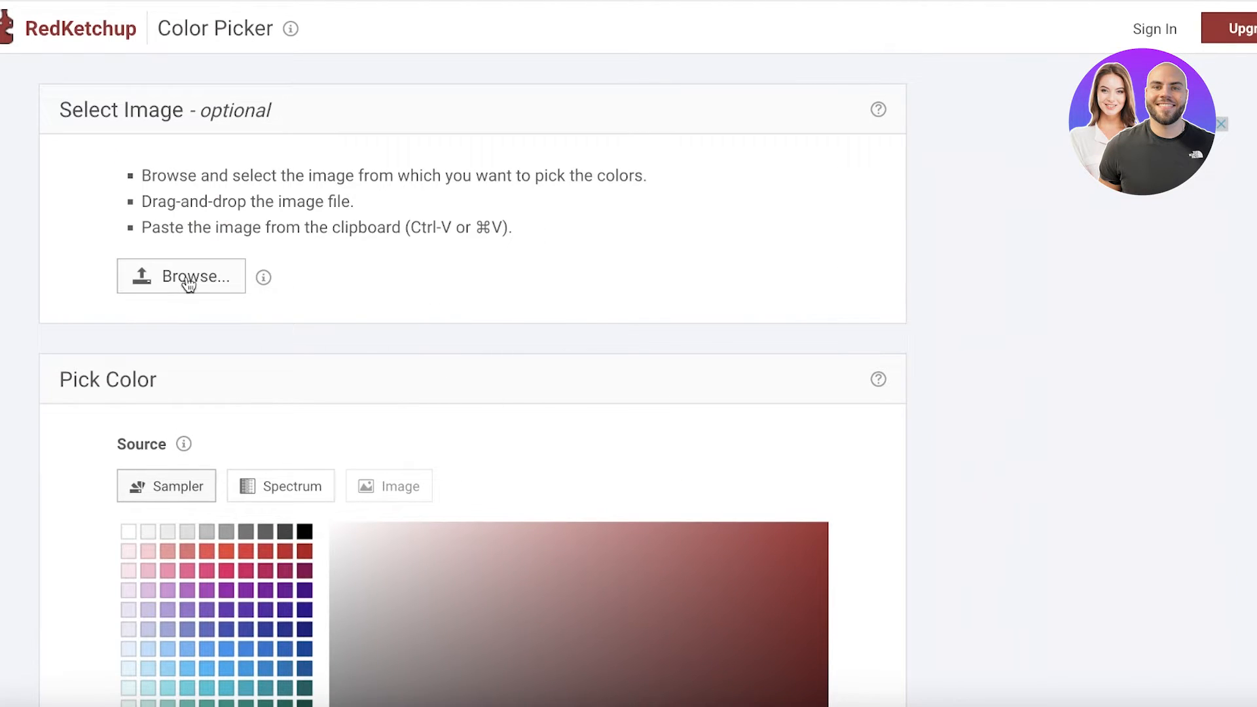
left_click(188, 281)
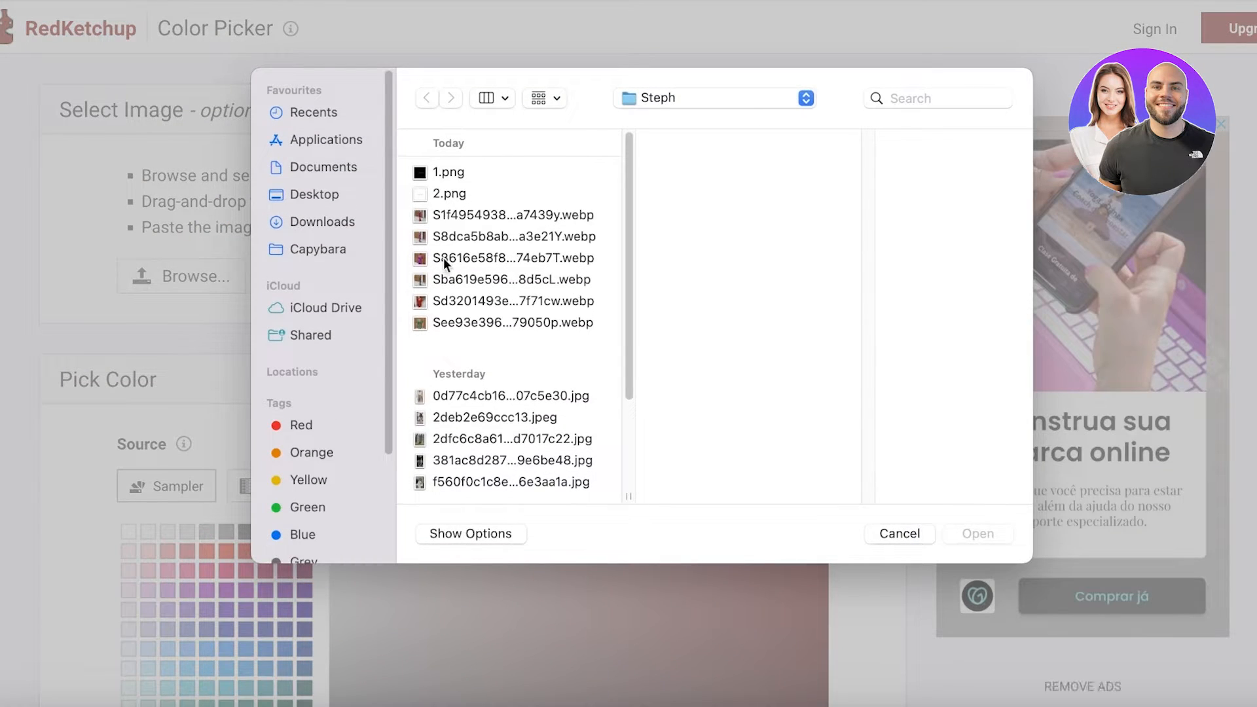
left_click(458, 217)
left_click(977, 533)
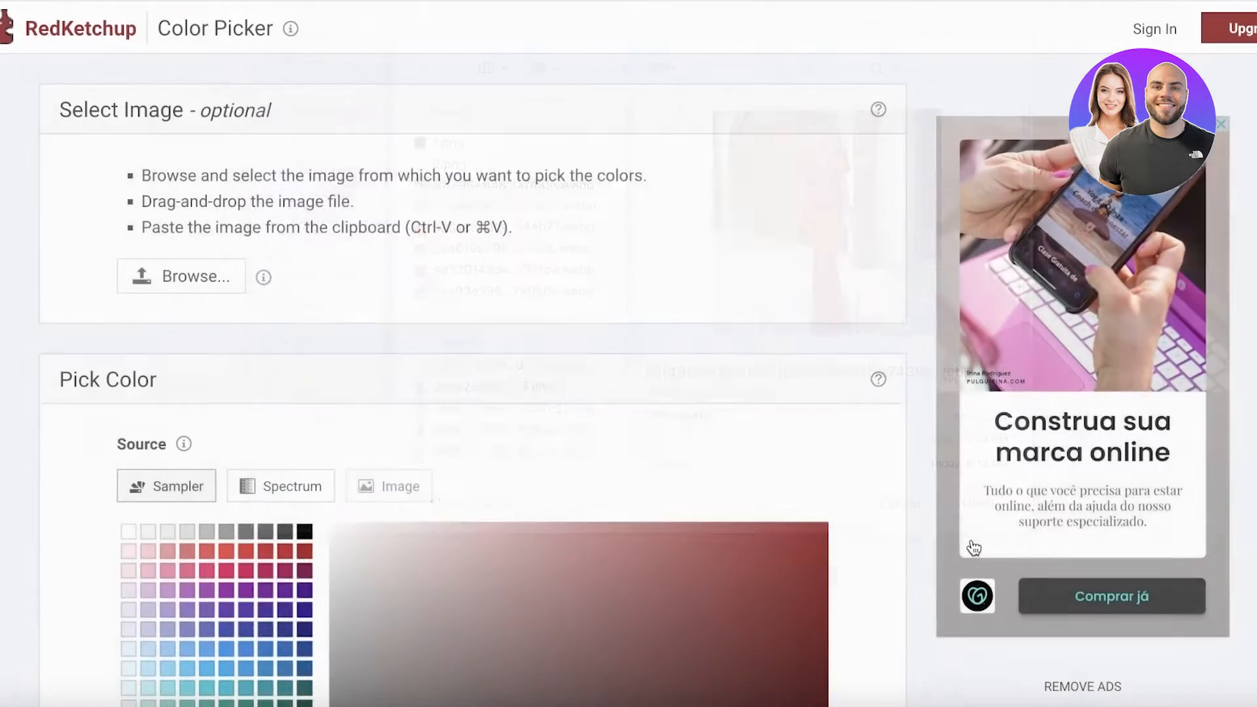
Sample a bright red from the sleeve area of the dress and copy its hex code #DC2039
scroll(556, 403, "down", 9)
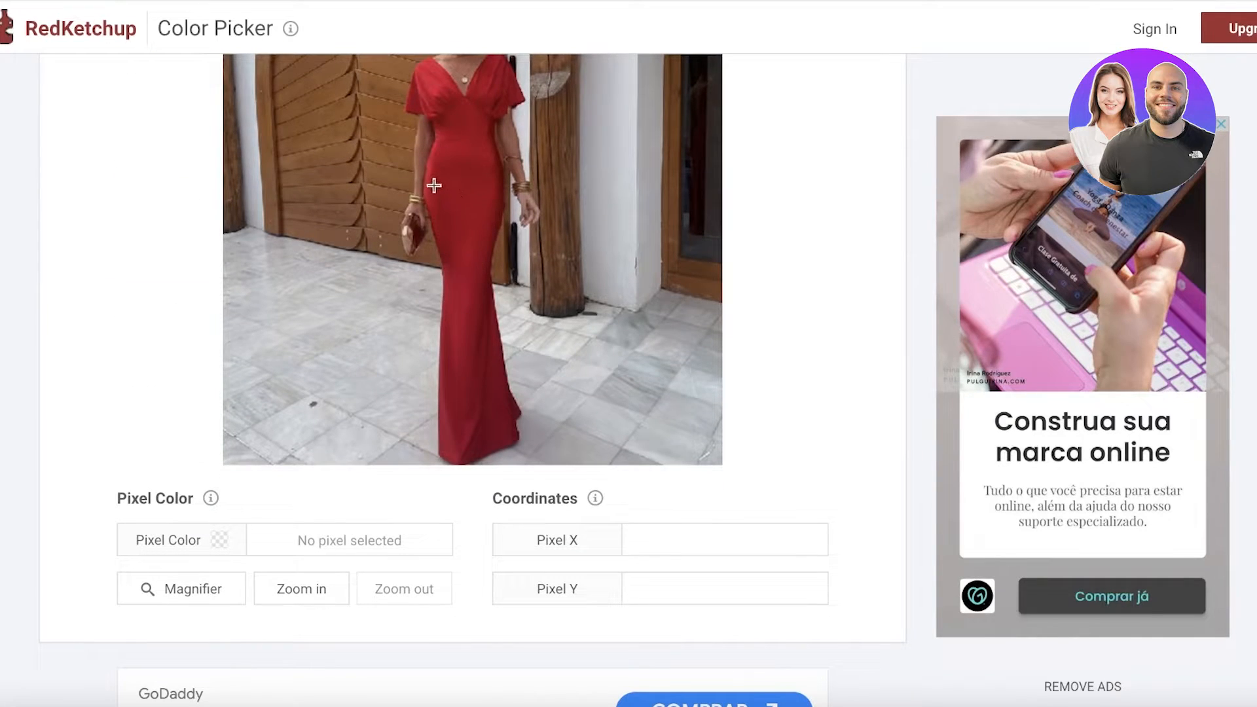
left_click(462, 119)
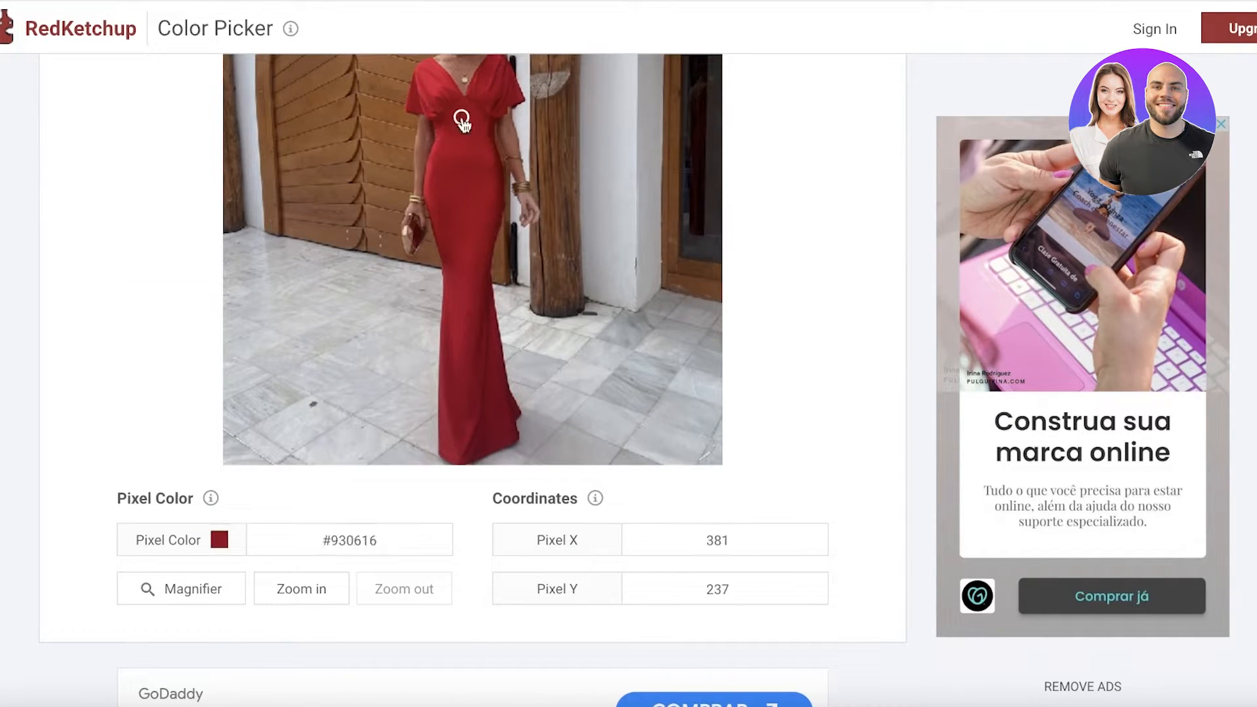
left_click(427, 81)
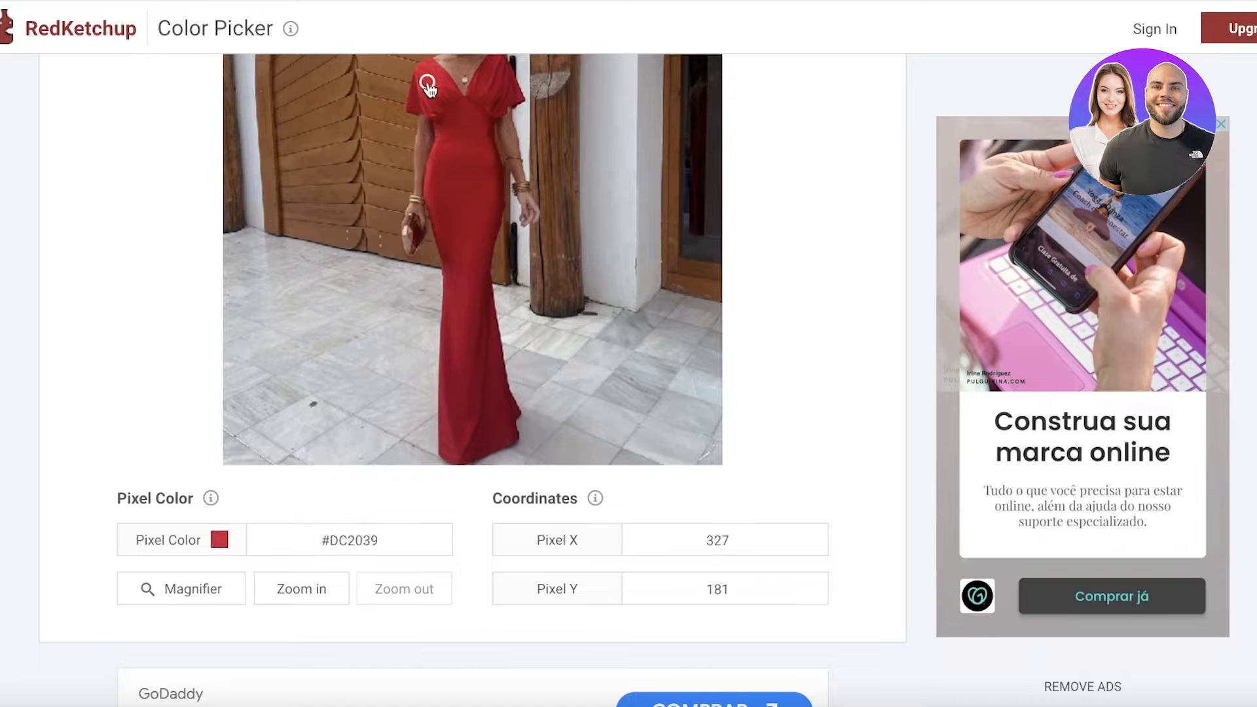
left_click(349, 540)
right_click(349, 540)
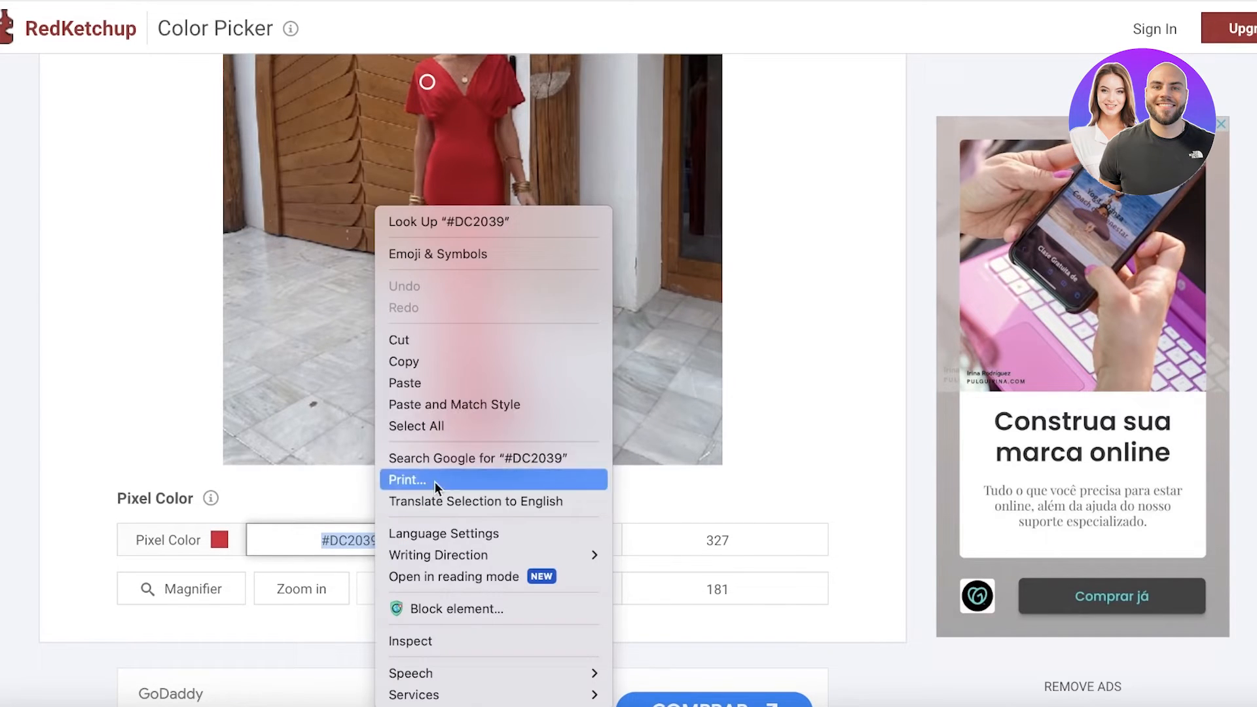
left_click(441, 362)
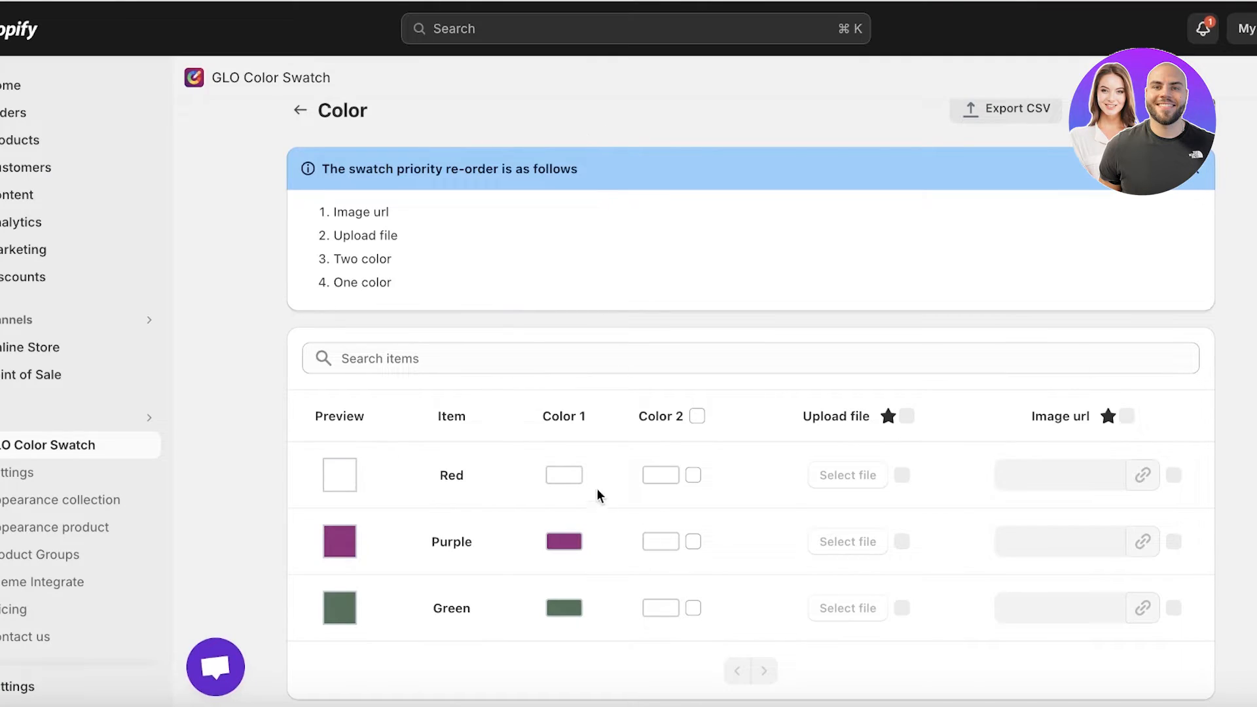
Back in GLO Color Swatch, set Color 1 of the Red item to the copied hex code #DC2039
left_click(564, 475)
left_click(599, 354)
right_click(600, 354)
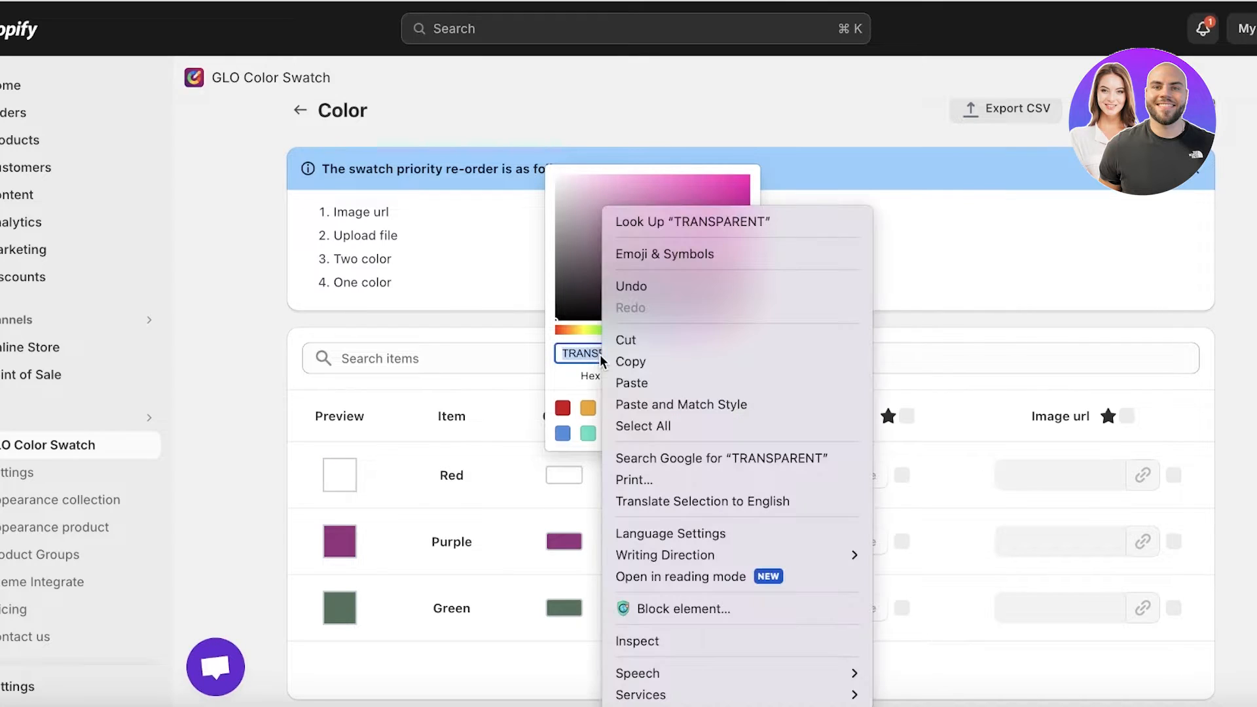
left_click(629, 386)
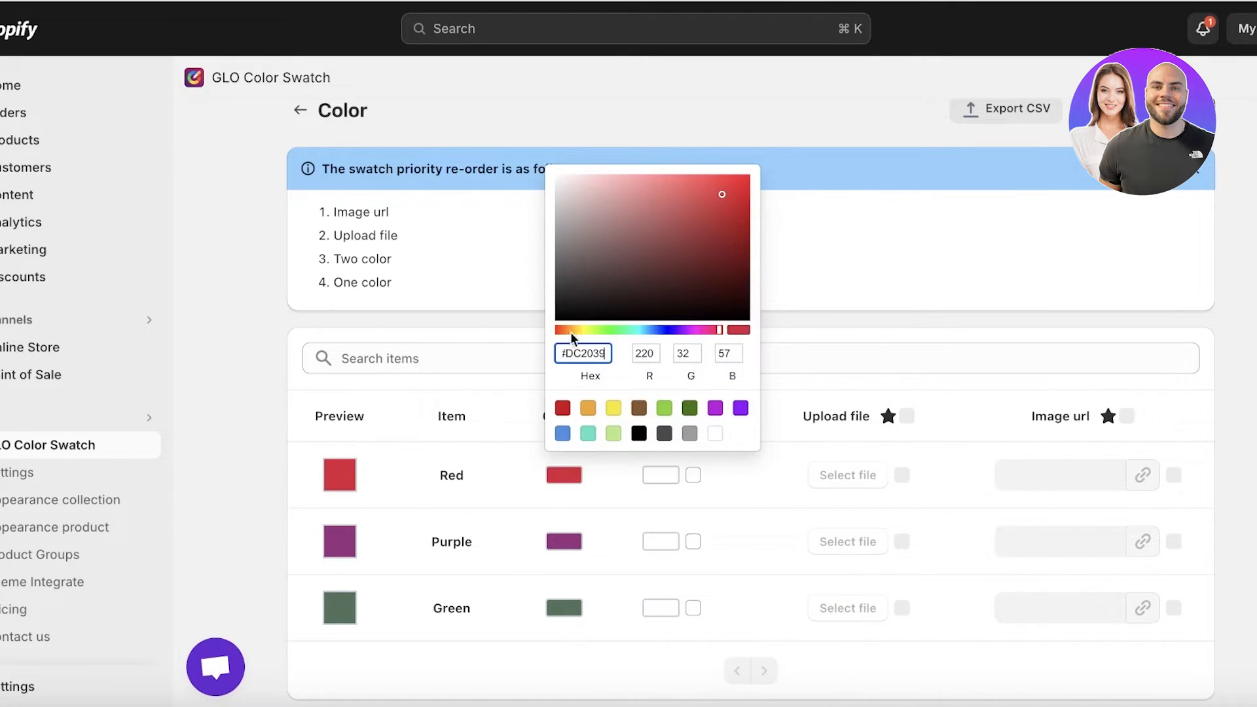
left_click(489, 433)
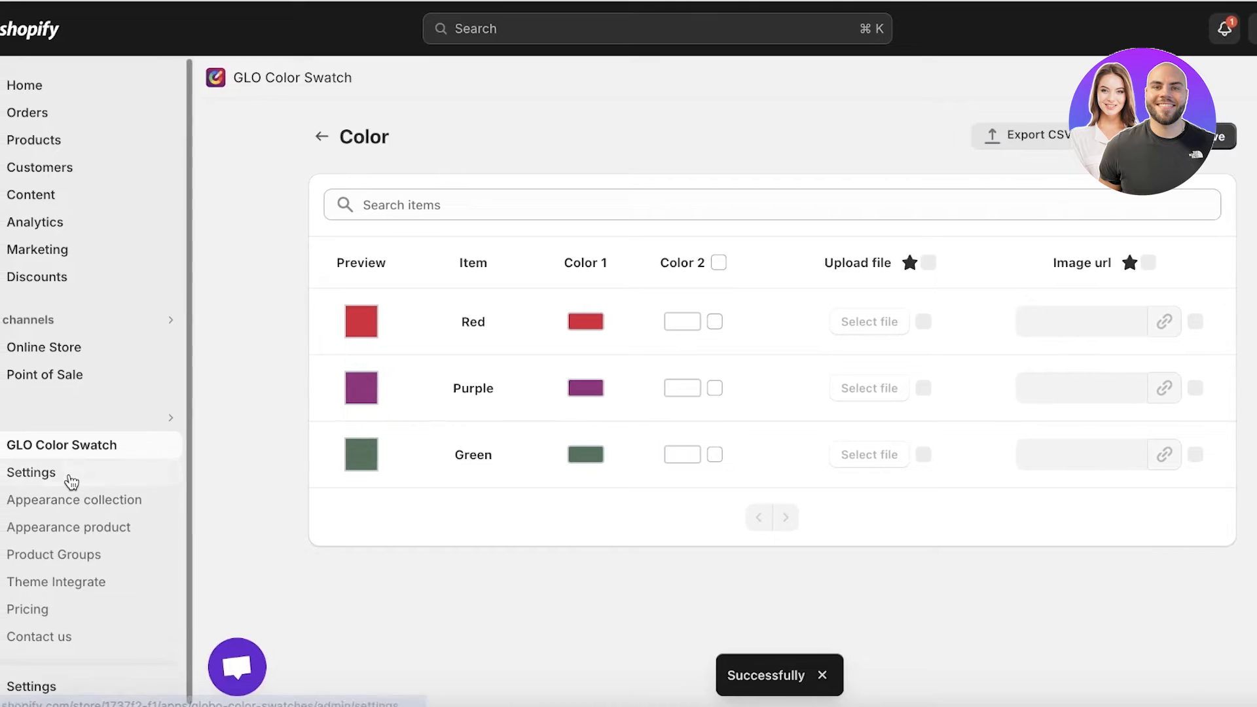
In the GLO Color Swatch settings, turn on Require customers to select an option and look through the remaining settings
left_click(45, 477)
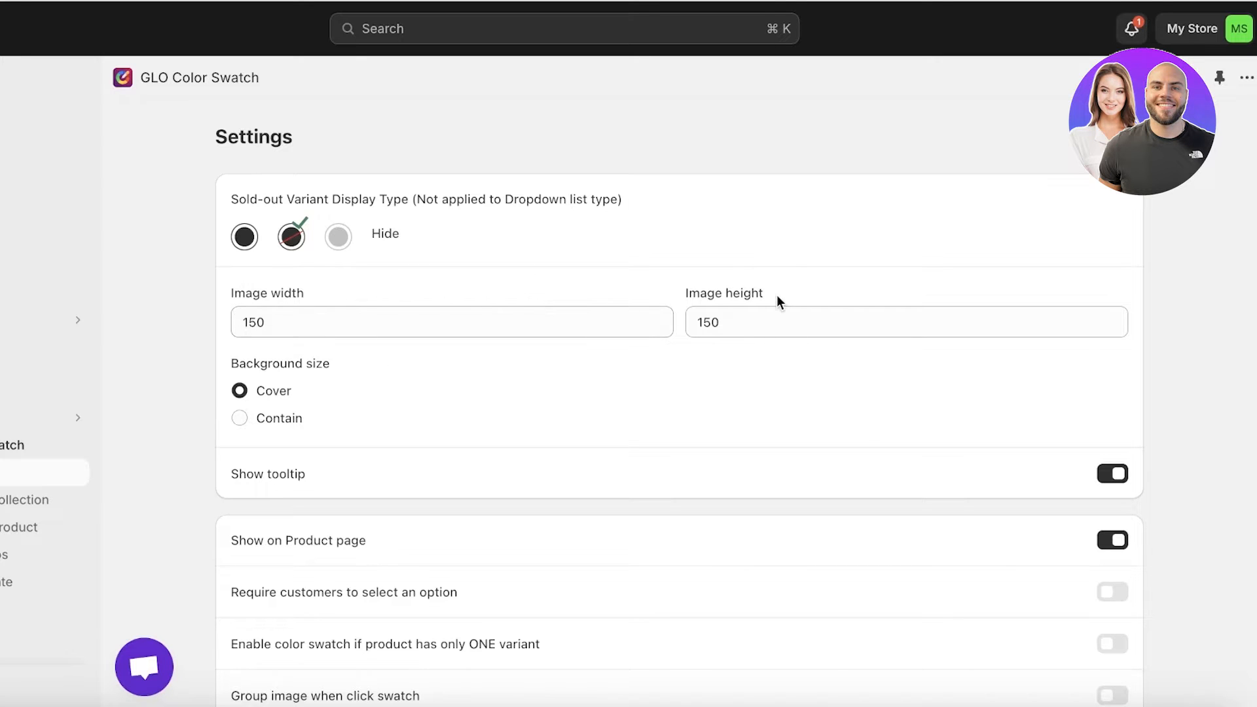
scroll(274, 368, "down", 1)
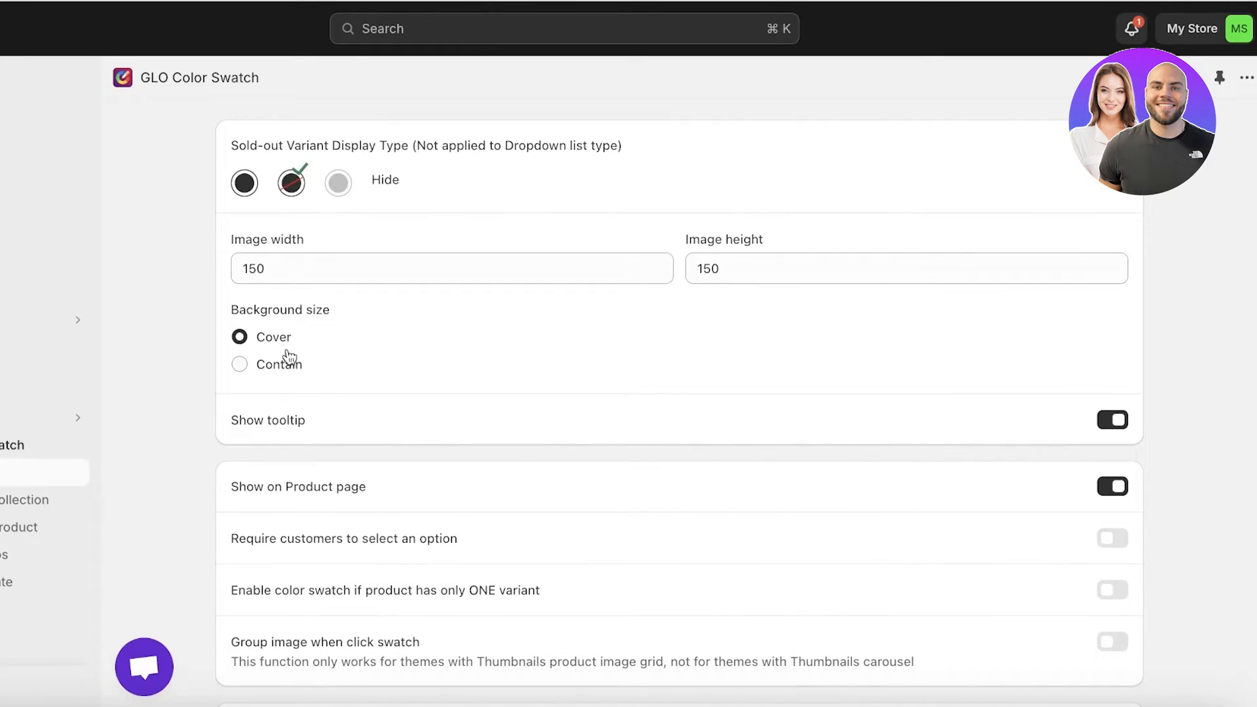
scroll(313, 385, "down", 4)
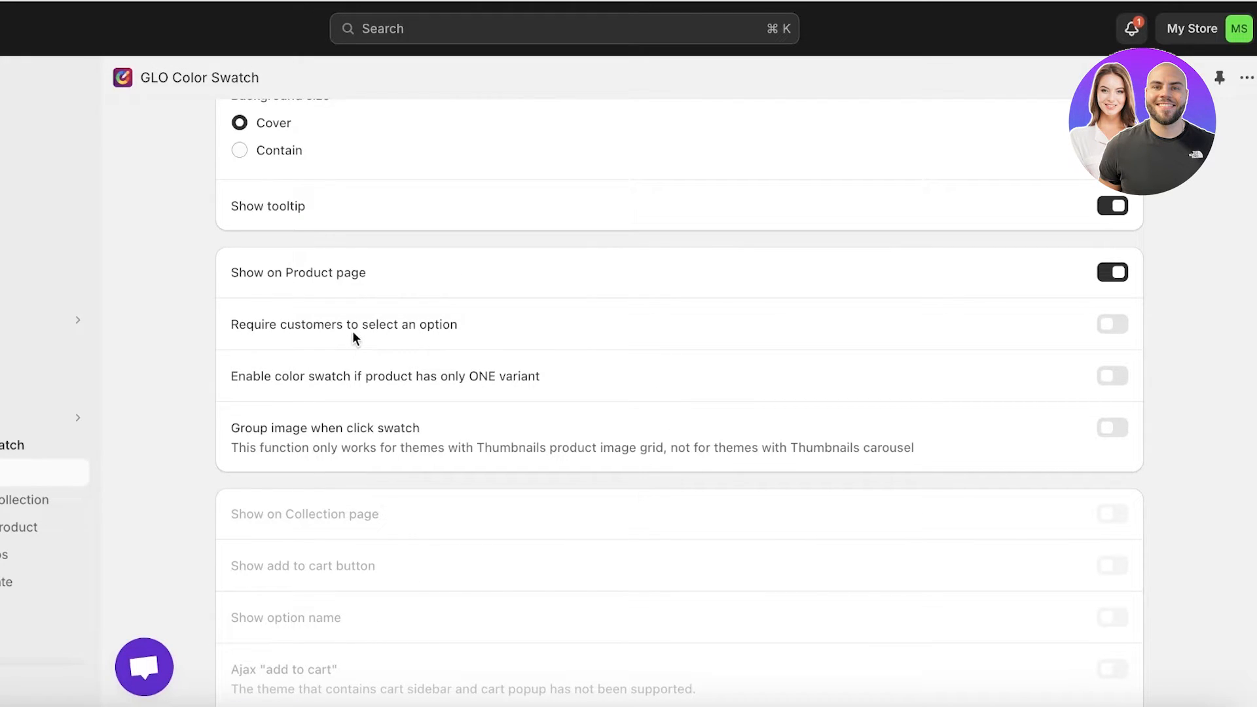
left_click(1122, 325)
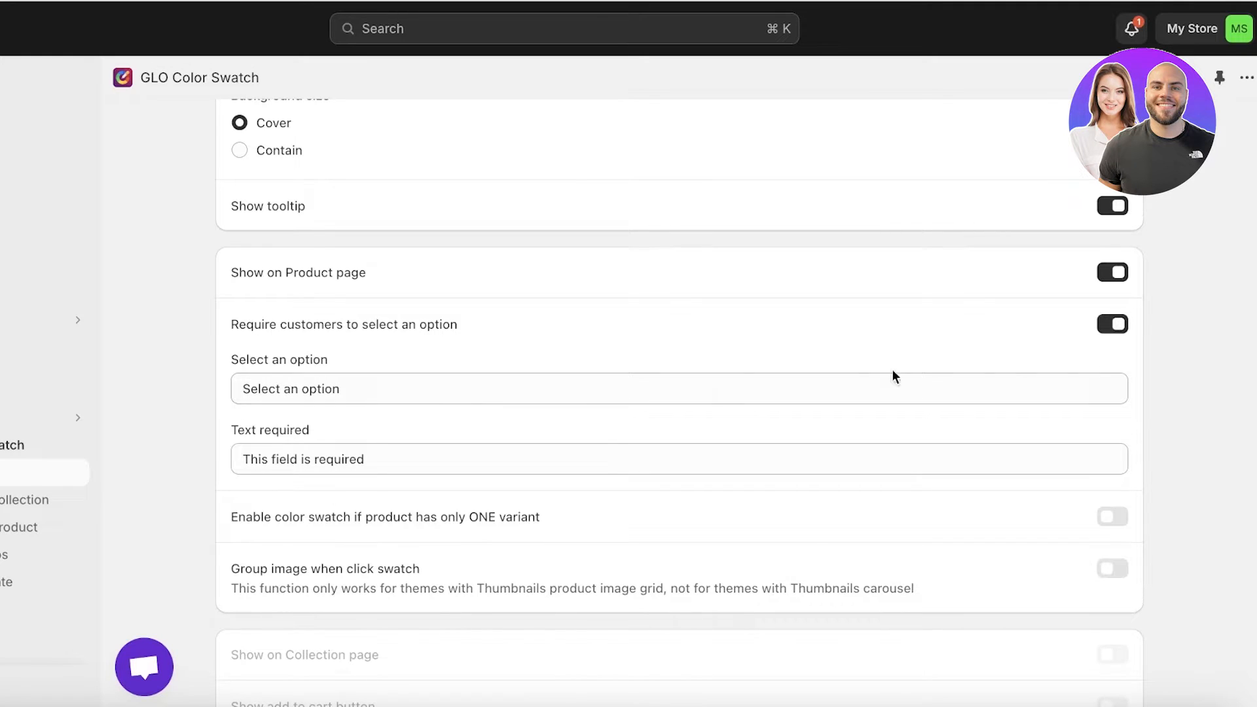
left_click(686, 388)
scroll(603, 519, "down", 3)
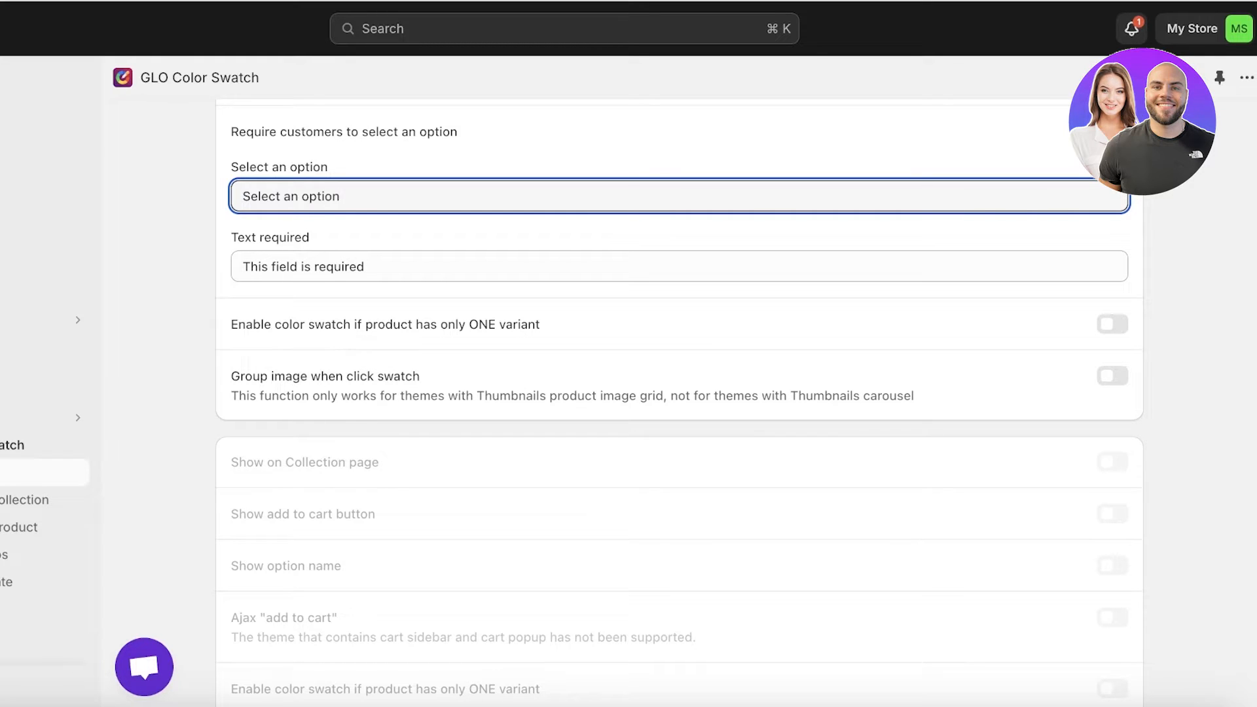
scroll(650, 395, "down", 3)
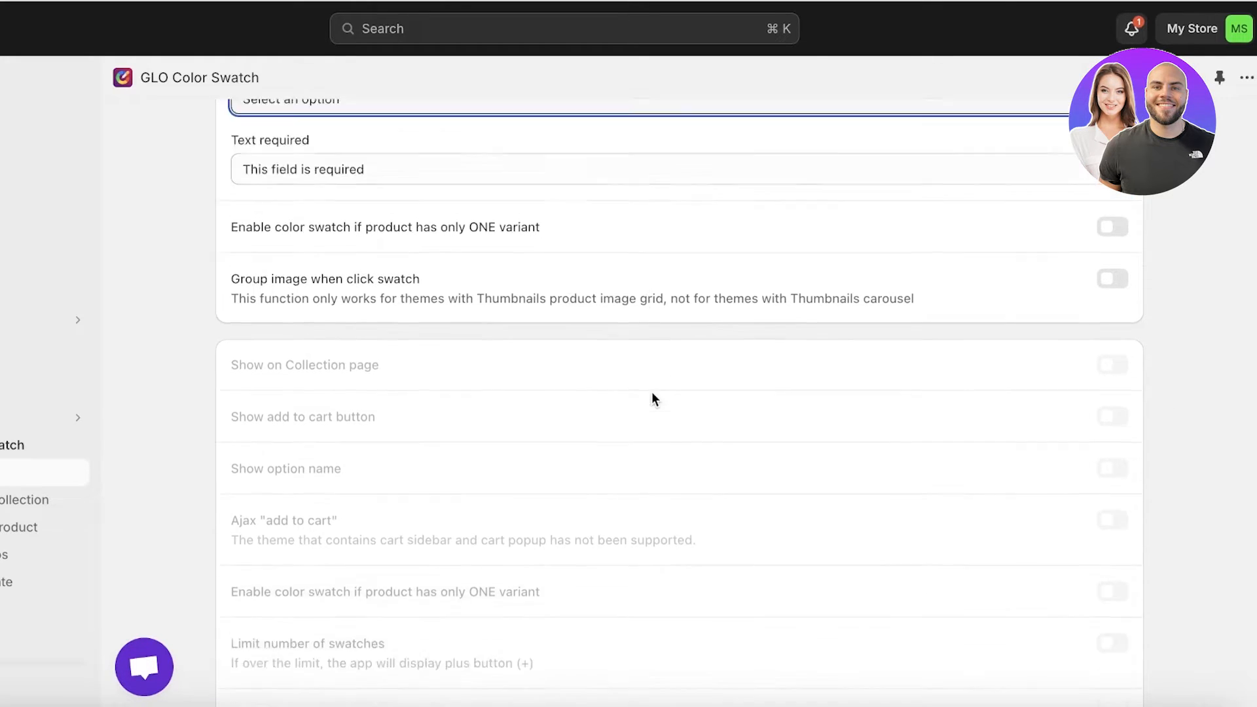
In the collection appearance settings, set the swatch size to 40px and the swatch border style to None
left_click(8, 501)
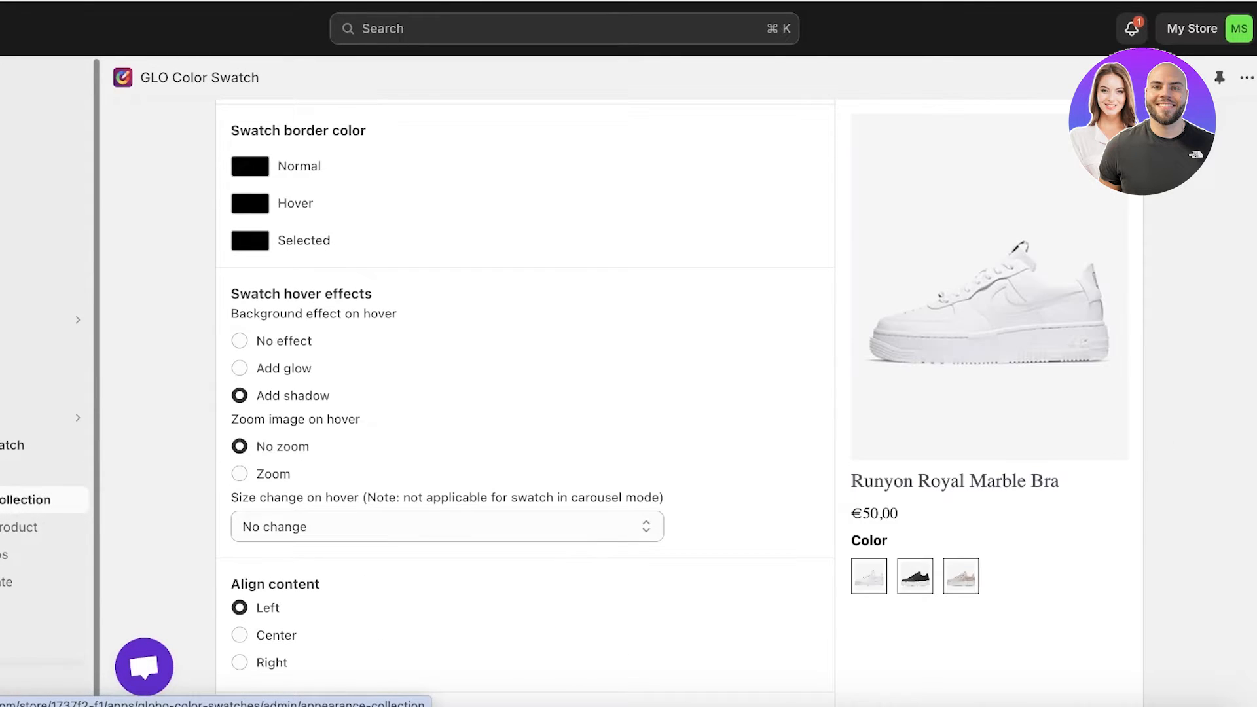
scroll(281, 334, "up", 10)
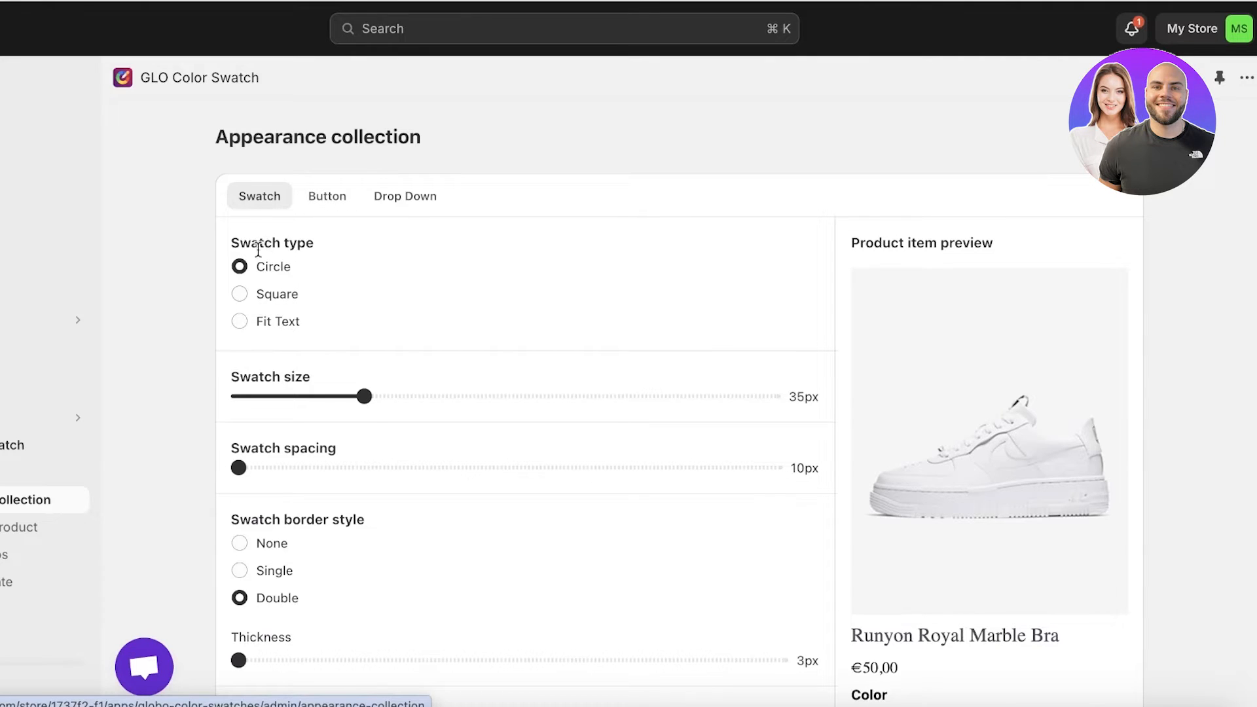
scroll(264, 278, "down", 1)
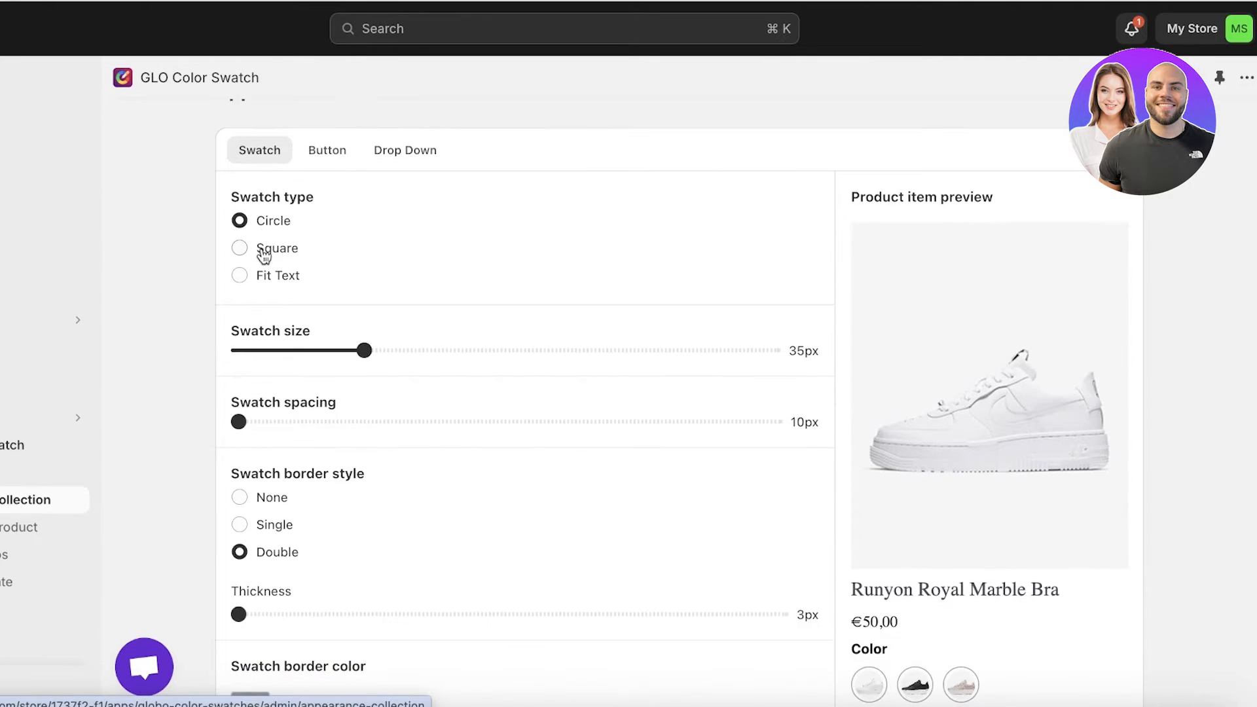
scroll(259, 281, "up", 1)
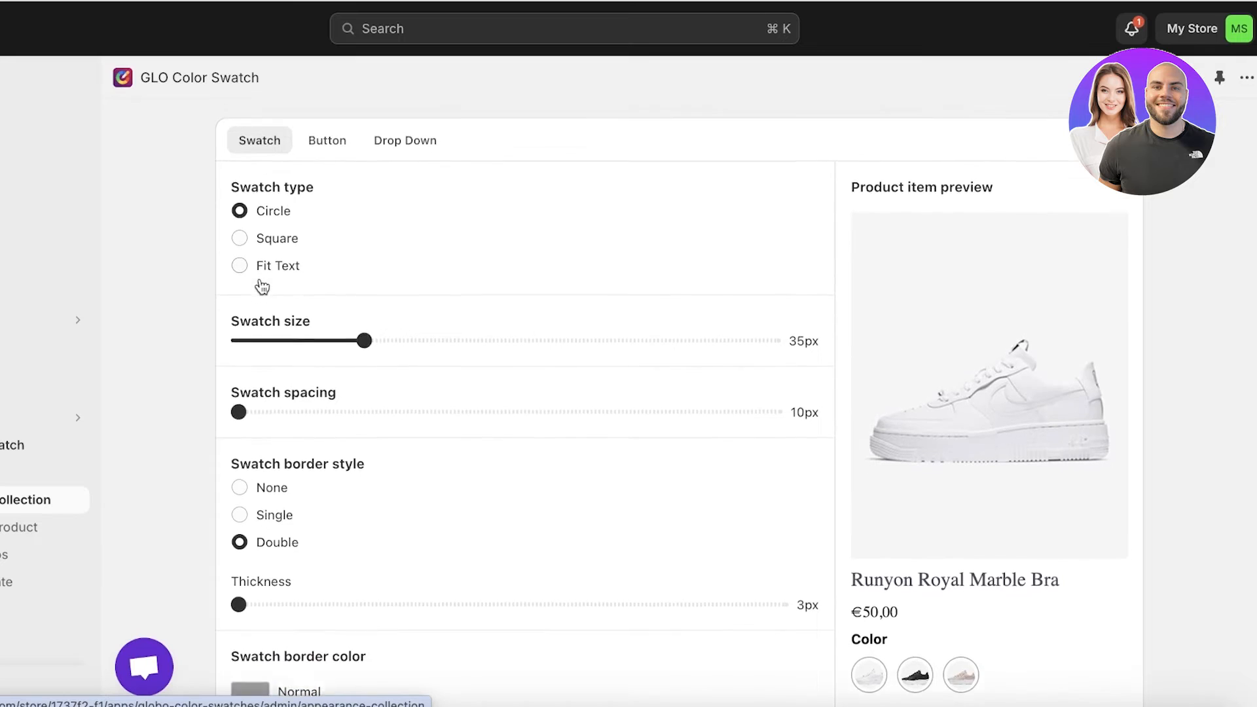
left_click_drag(364, 362, 395, 363)
scroll(235, 419, "down", 3)
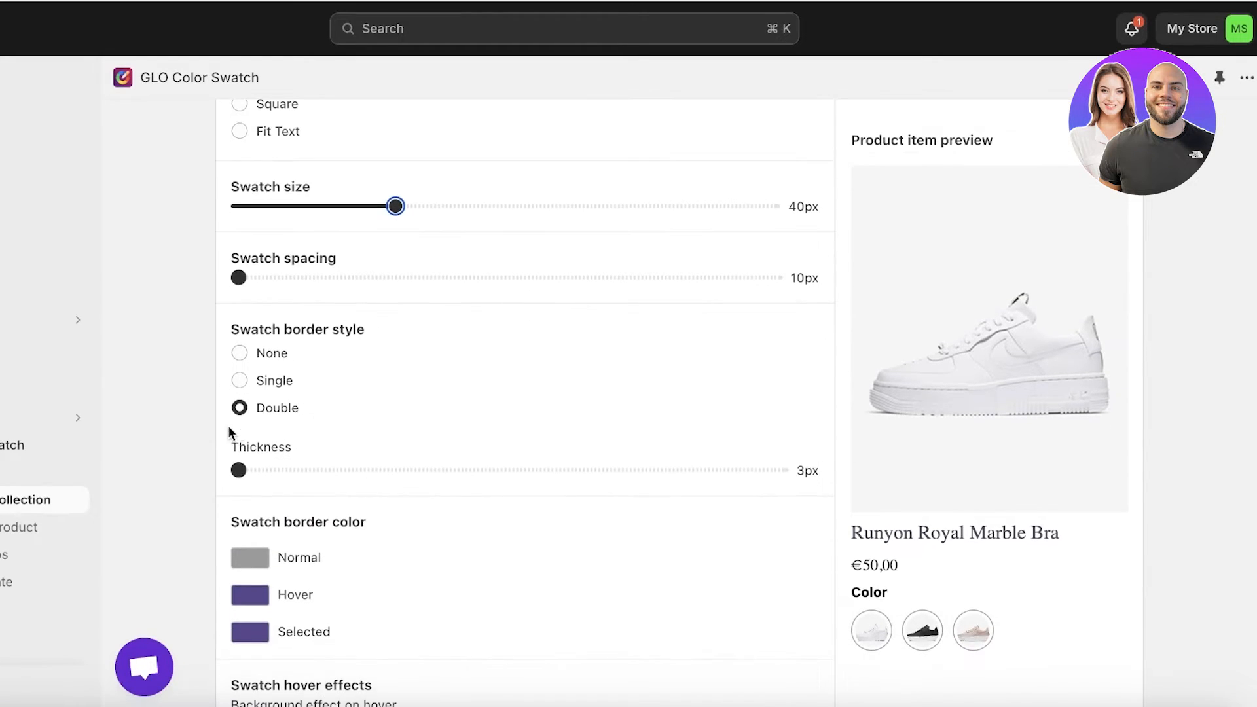
left_click(274, 357)
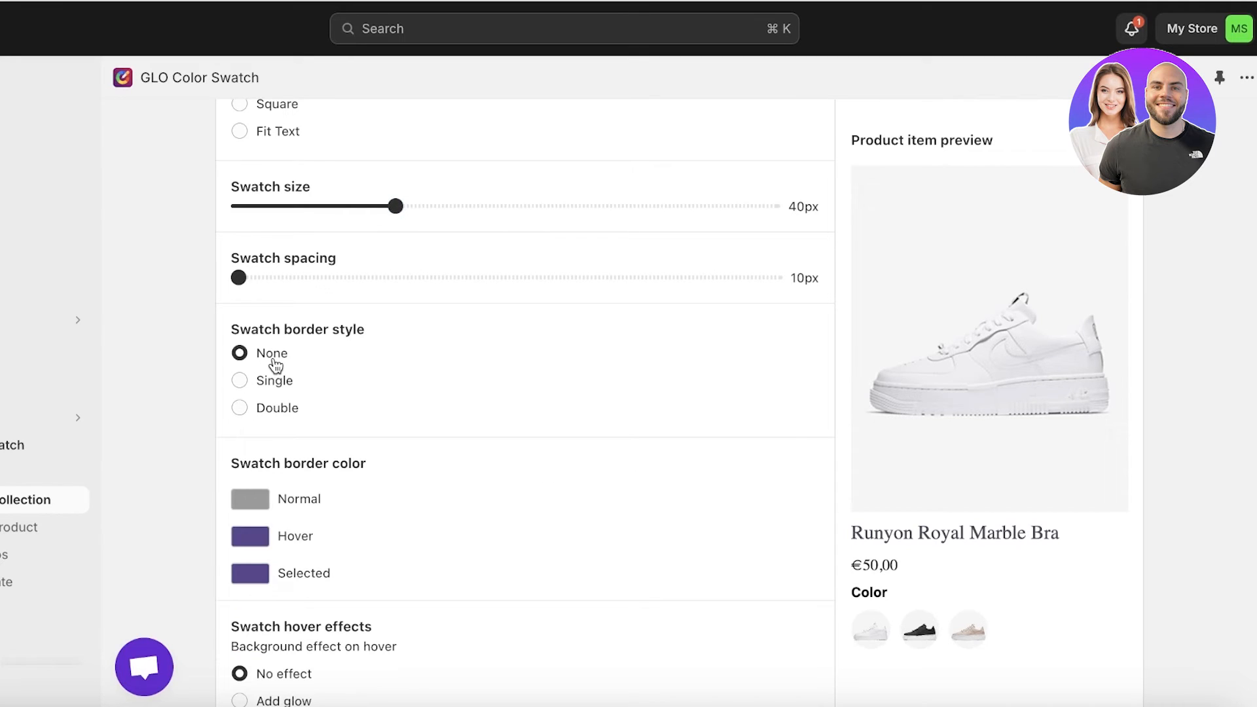
Set the swatch background effect on hover to Add glow and leave the size change on hover at No change
scroll(273, 422, "down", 3)
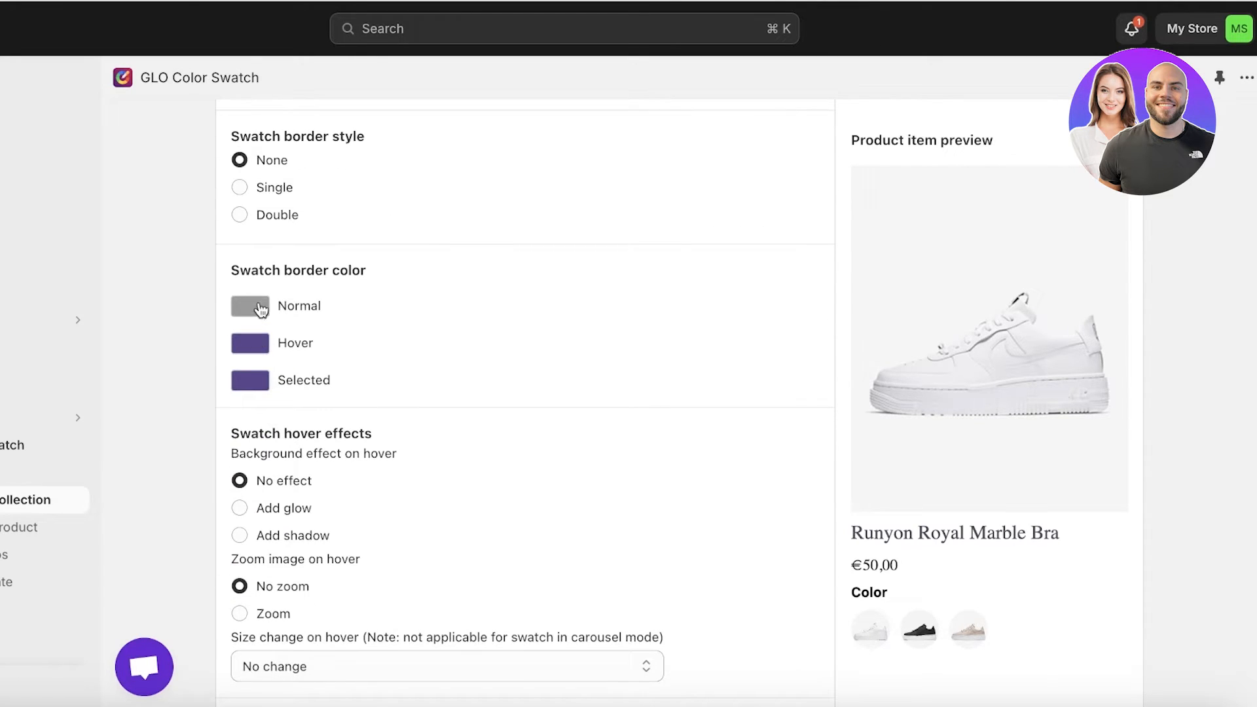
scroll(260, 309, "down", 2)
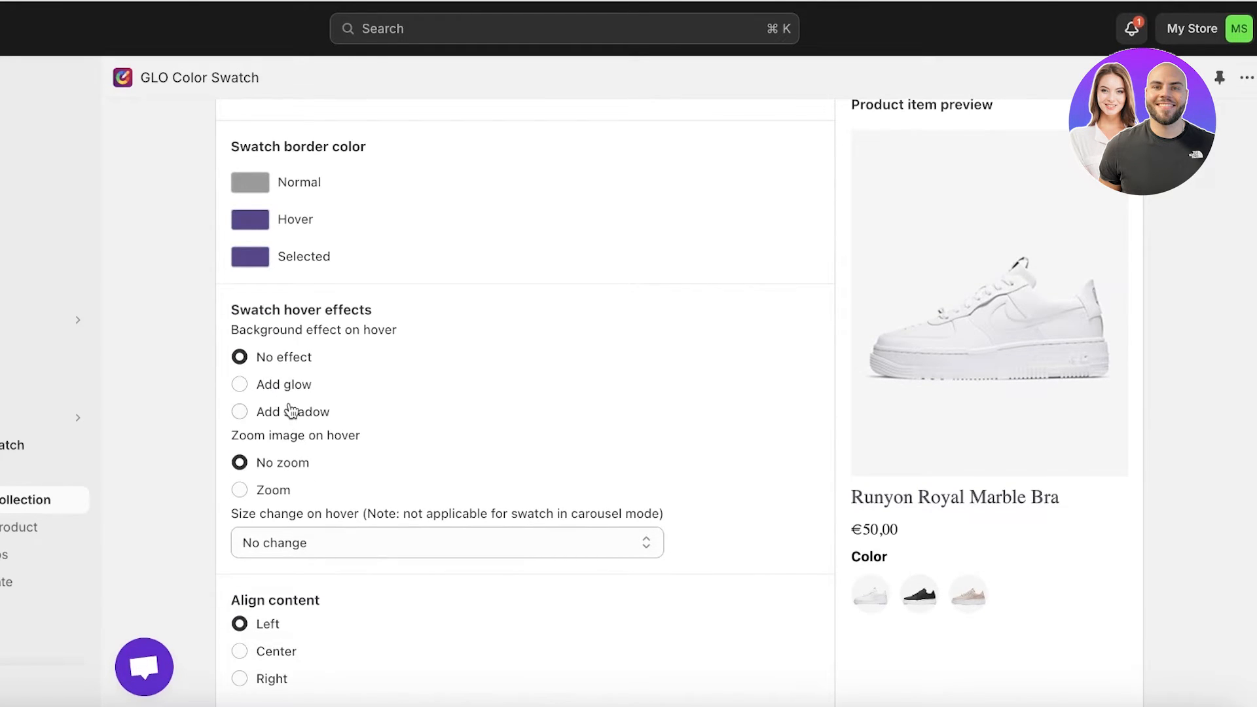
left_click(291, 411)
left_click(288, 391)
scroll(406, 467, "down", 1)
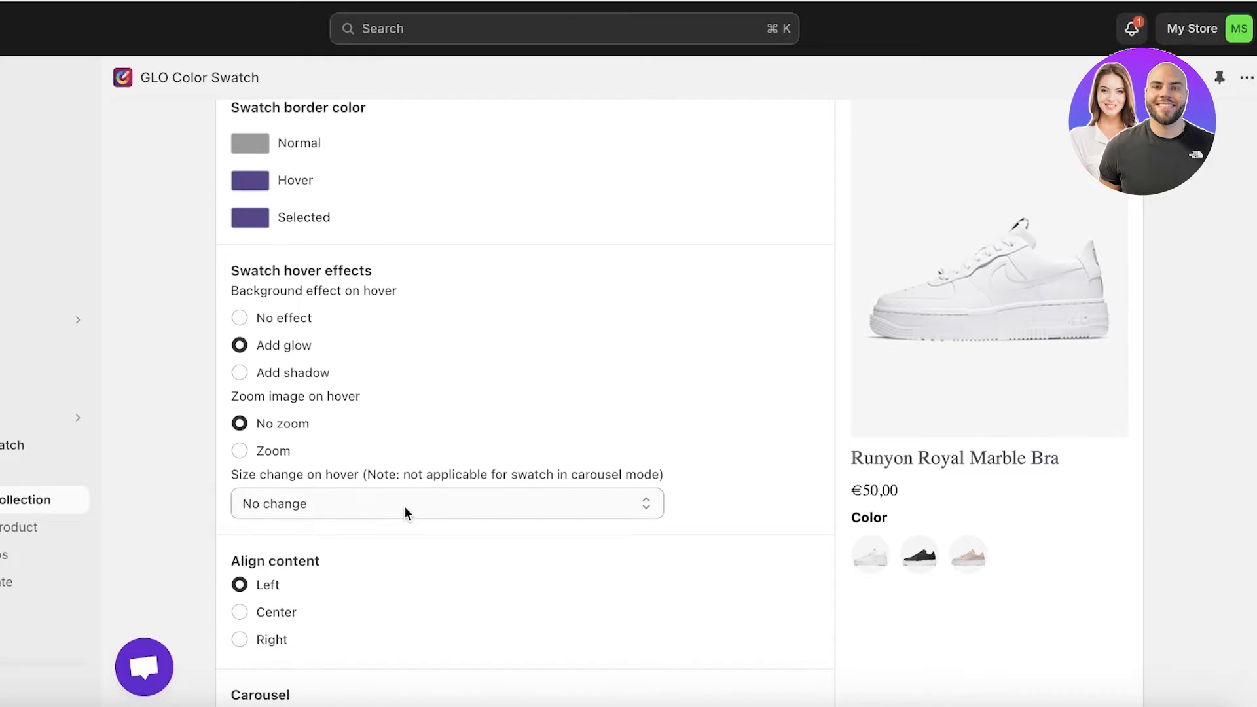
left_click(403, 506)
left_click(403, 505)
Align the collection content to Center and save the collection appearance
scroll(445, 411, "down", 1)
scroll(445, 411, "down", 2)
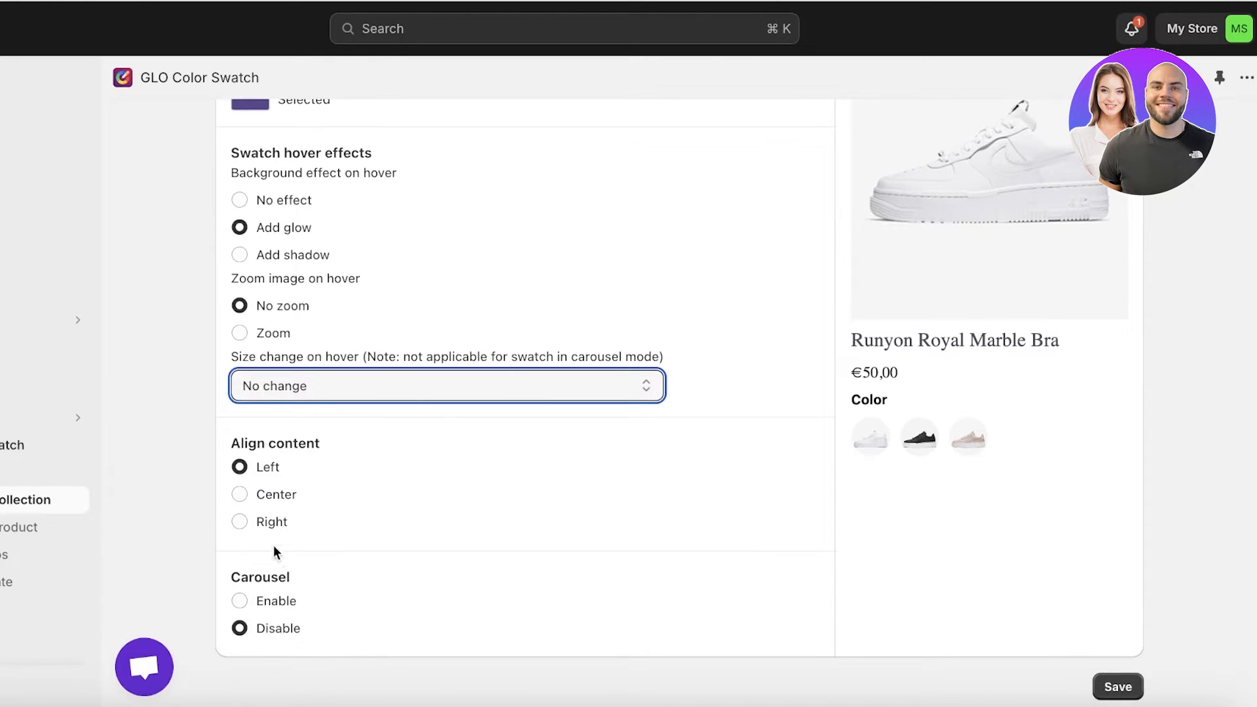
left_click(240, 494)
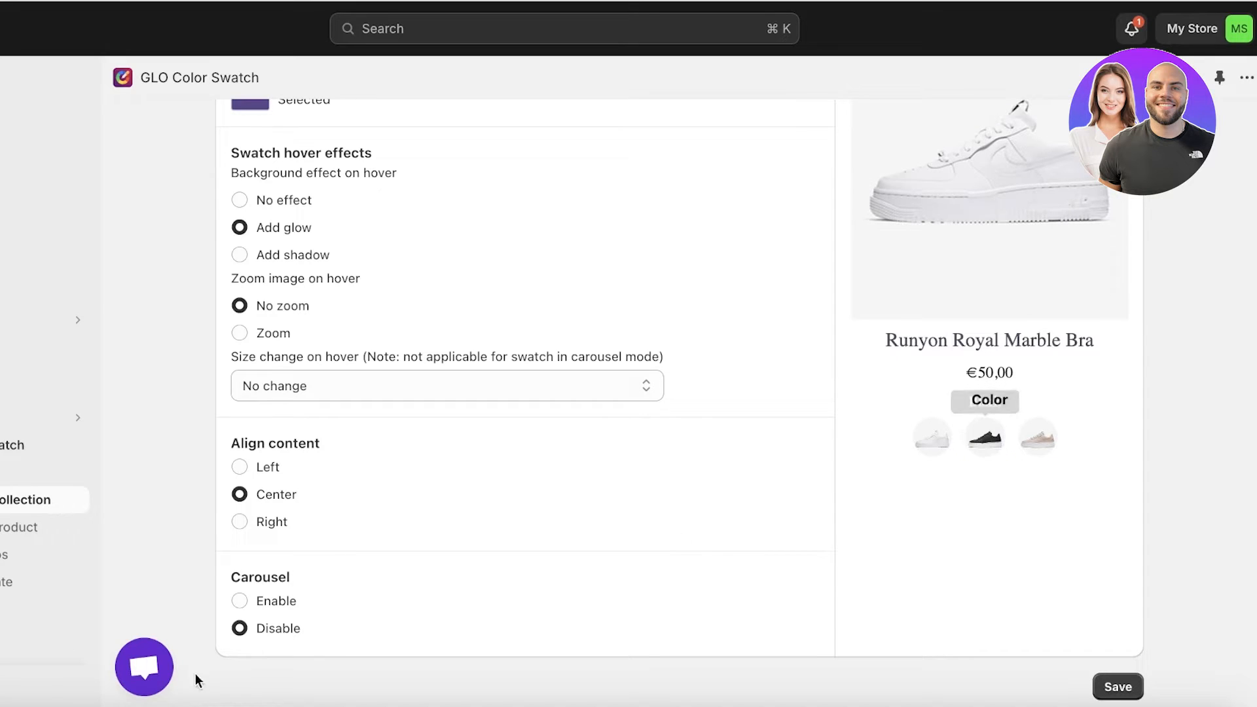
left_click(1106, 686)
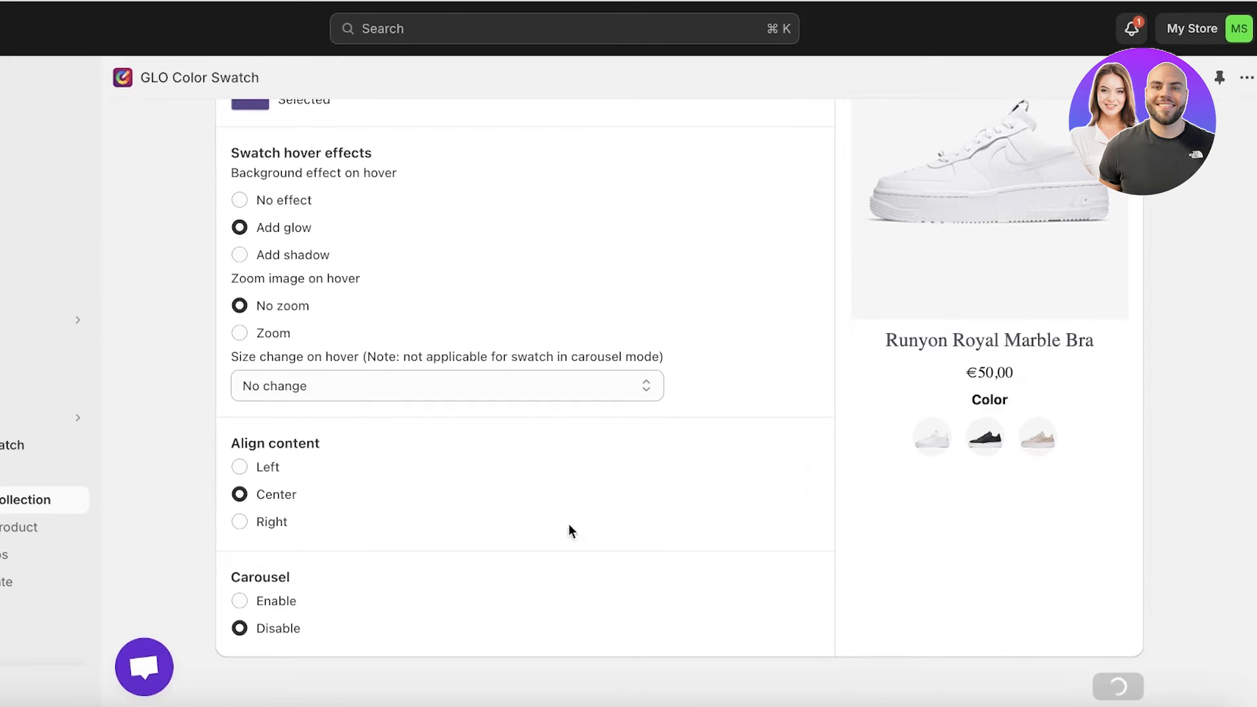
scroll(634, 471, "up", 6)
scroll(927, 347, "down", 1)
scroll(926, 347, "down", 5)
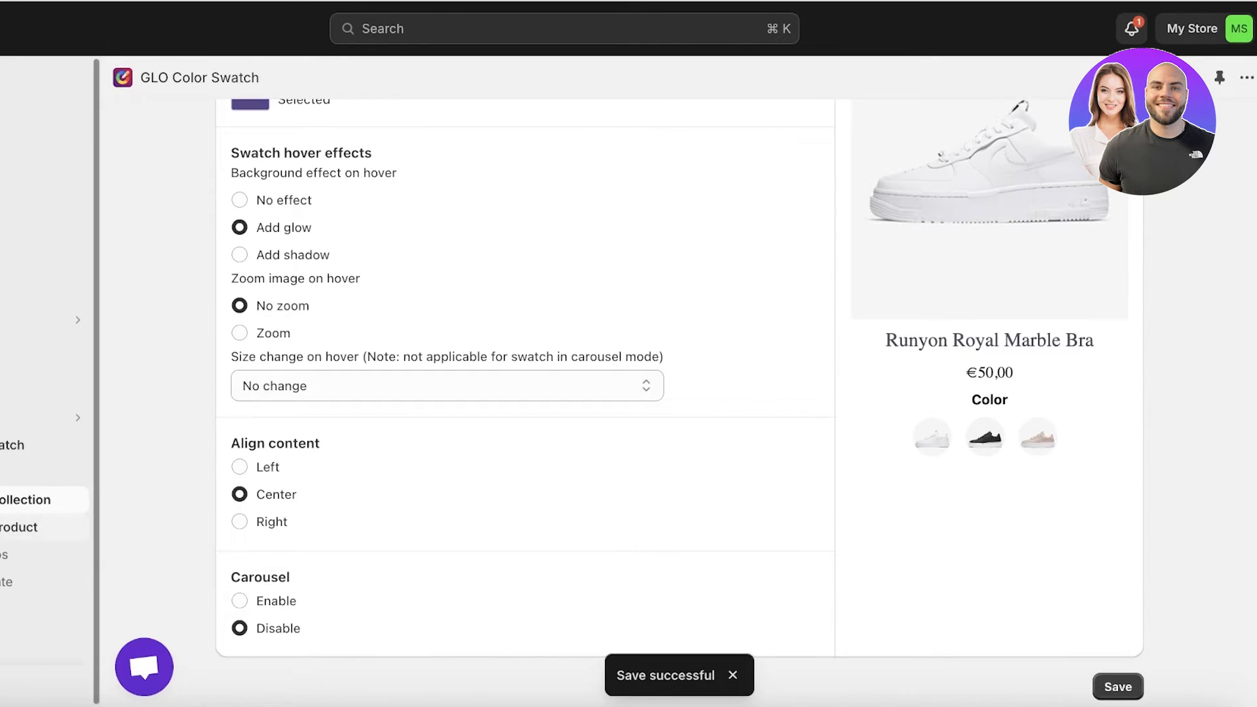
Look through the product appearance options for swatches, buttons and drop-downs, and view the Theme Integrate page
left_click(25, 527)
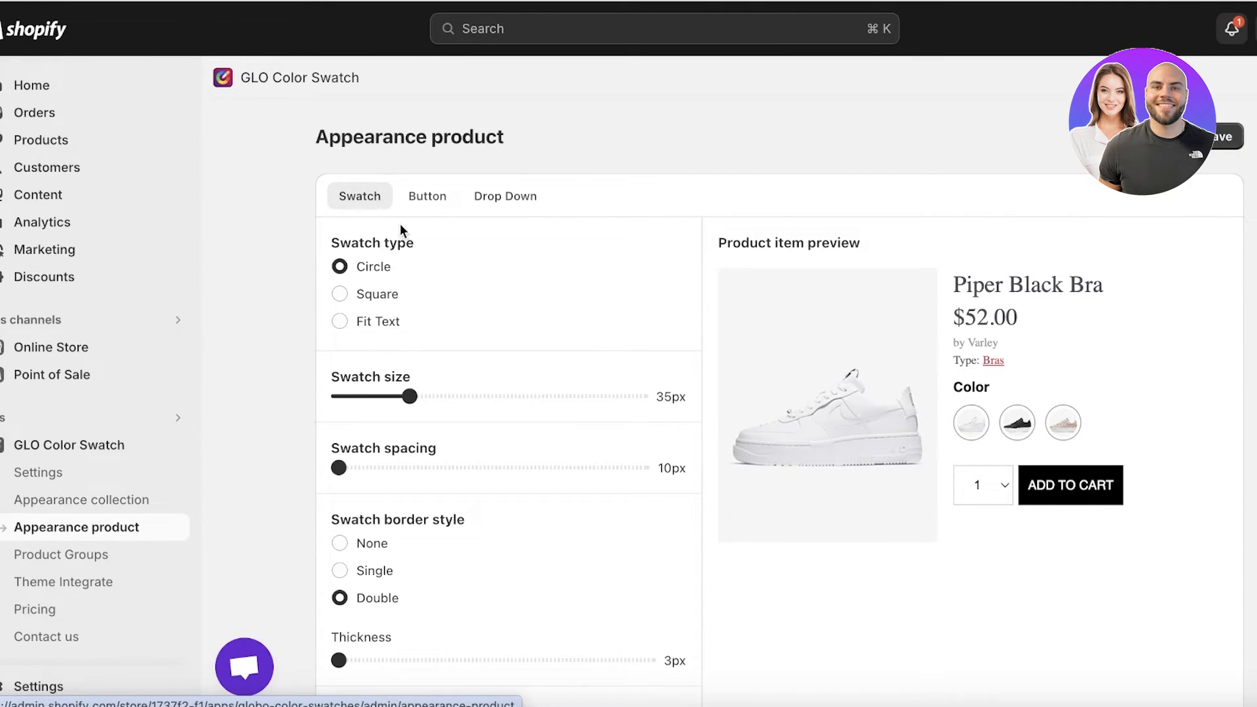
left_click(453, 200)
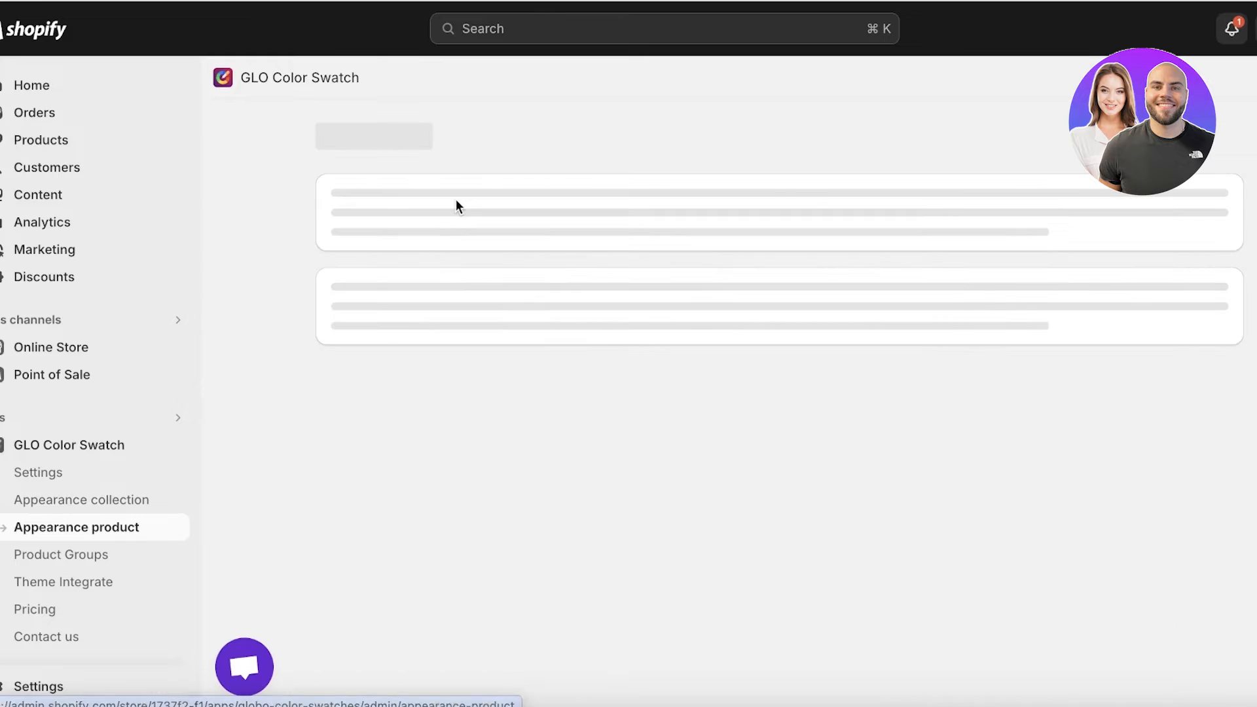
left_click(510, 204)
left_click(360, 200)
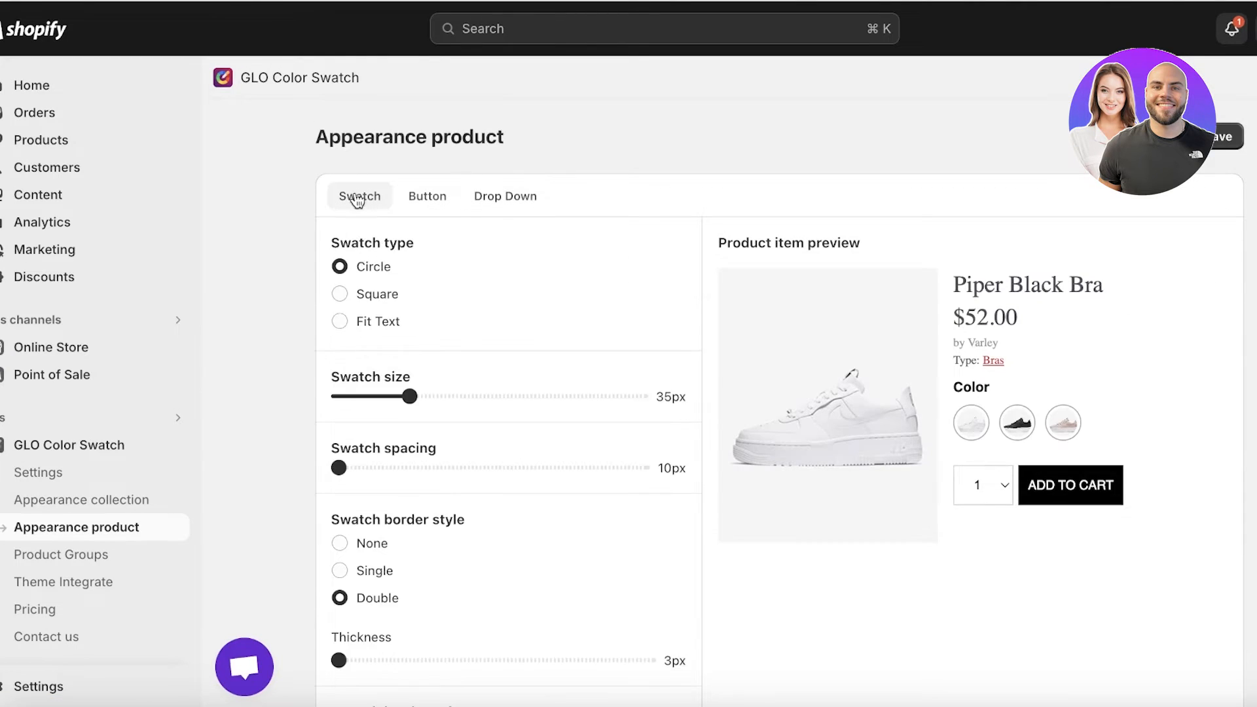
left_click(436, 201)
left_click(384, 205)
left_click(97, 583)
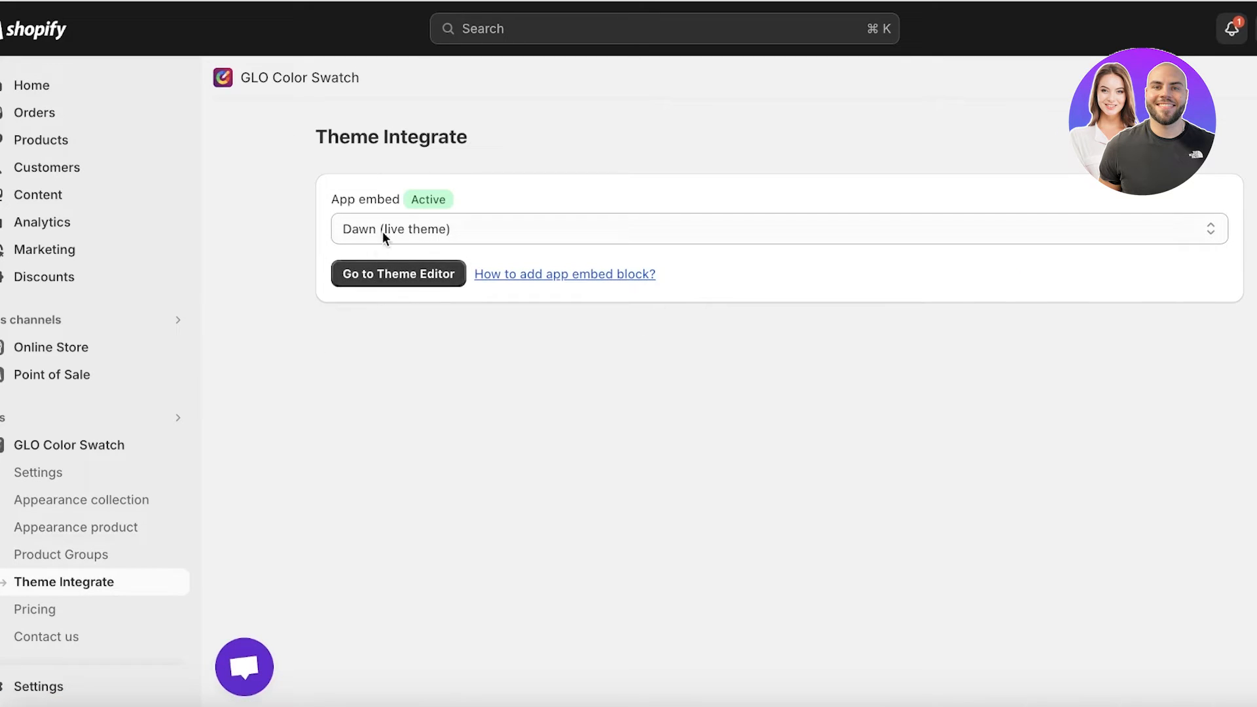
View the online store and open the Silk Pleated Dress from the catalog to check its color options
scroll(174, 350, "down", 1)
left_click(173, 349)
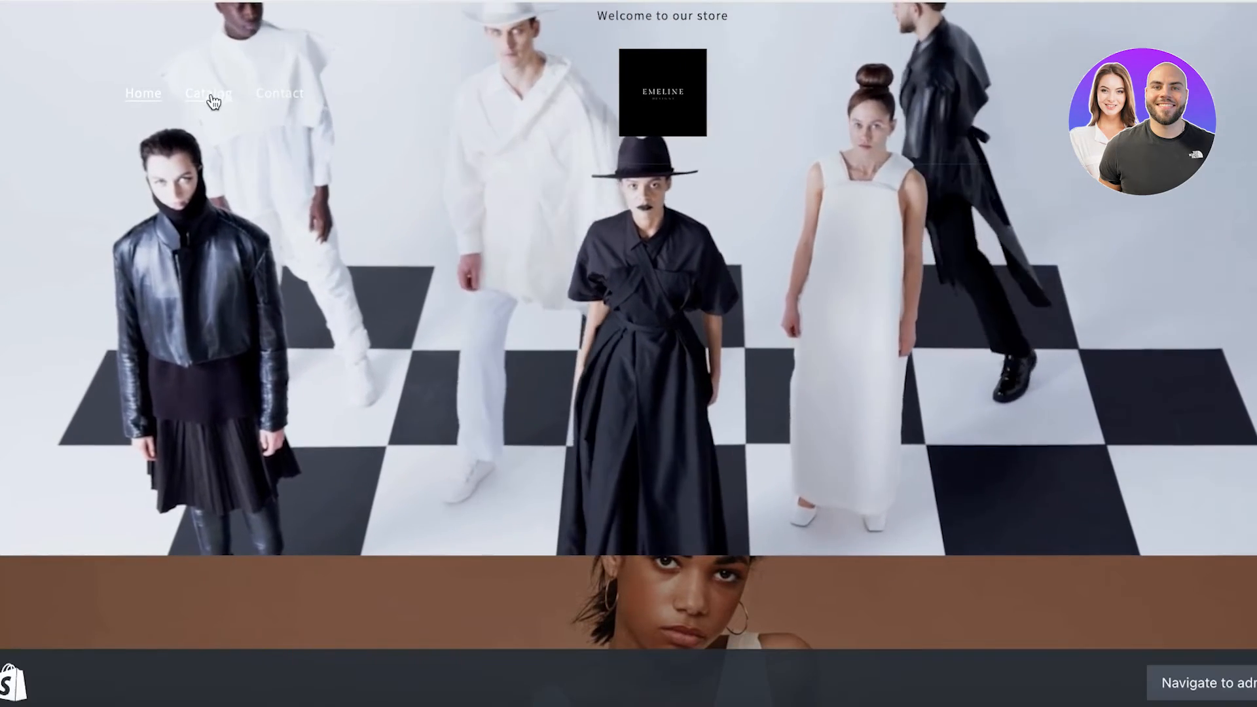
left_click(211, 97)
scroll(845, 196, "down", 4)
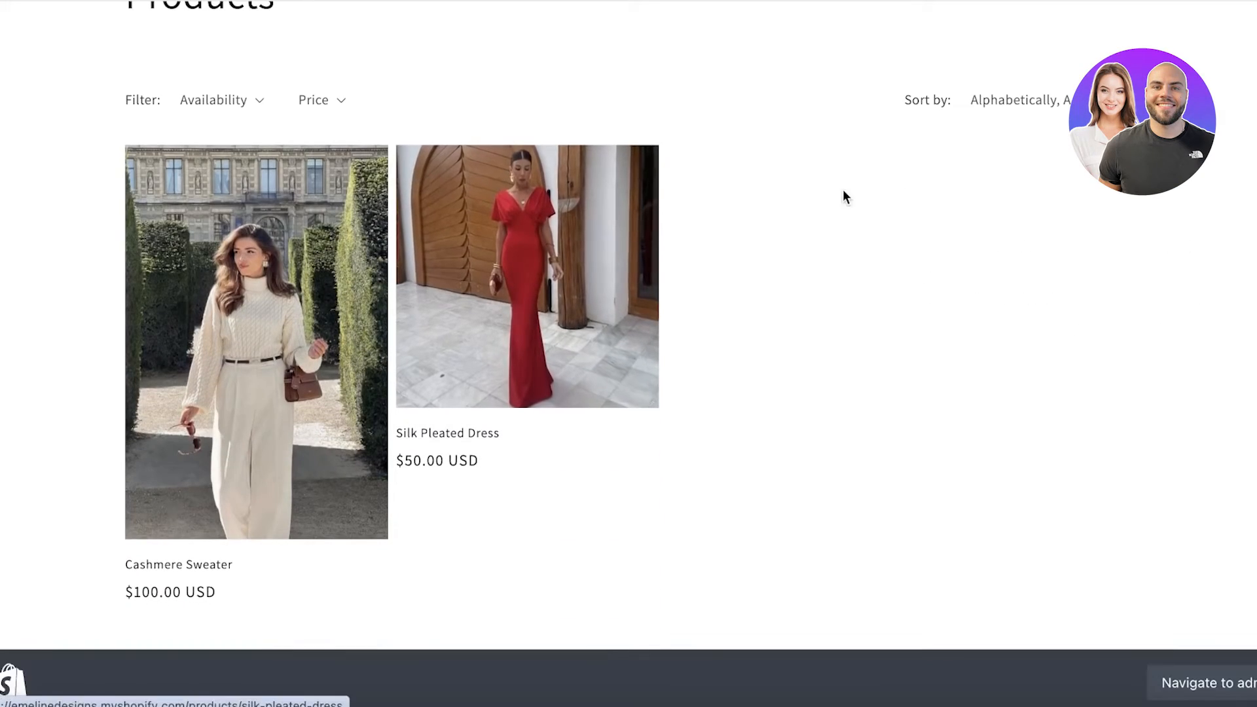
left_click(466, 210)
scroll(976, 250, "down", 1)
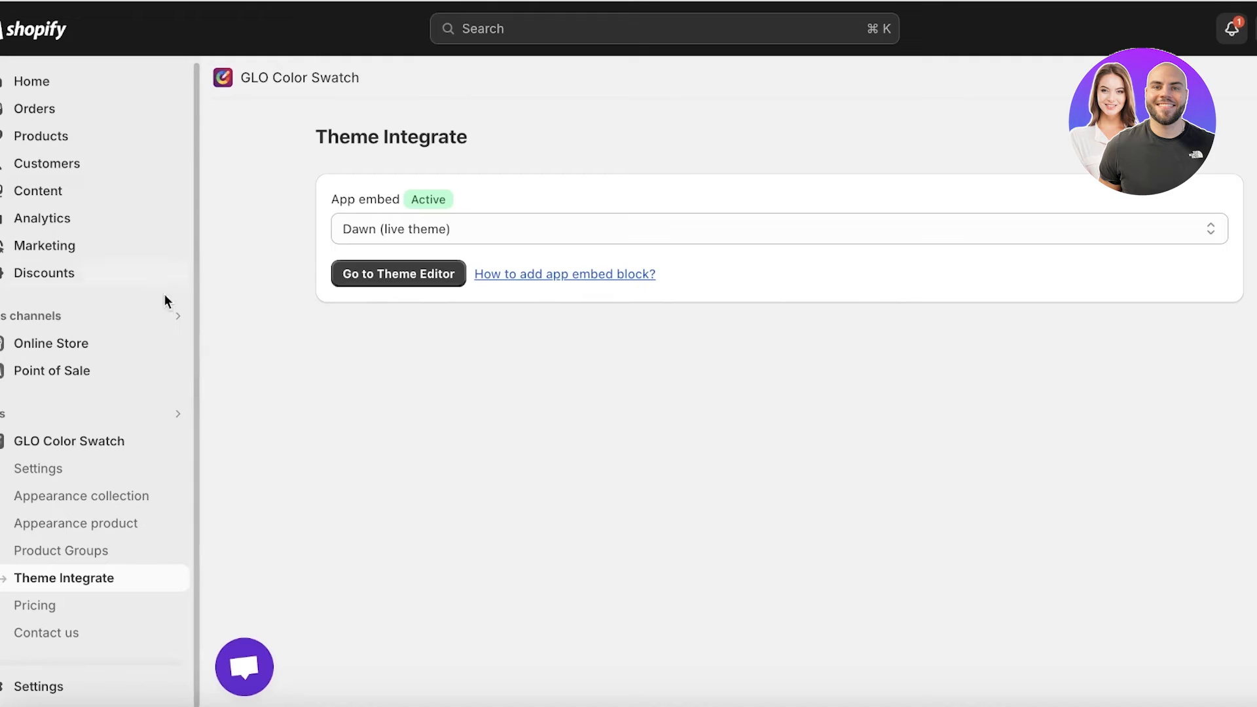
Return to GLO Color Swatch, switch the Color option's display style to Color or custom image swatch, and save its swatch configuration
left_click(90, 468)
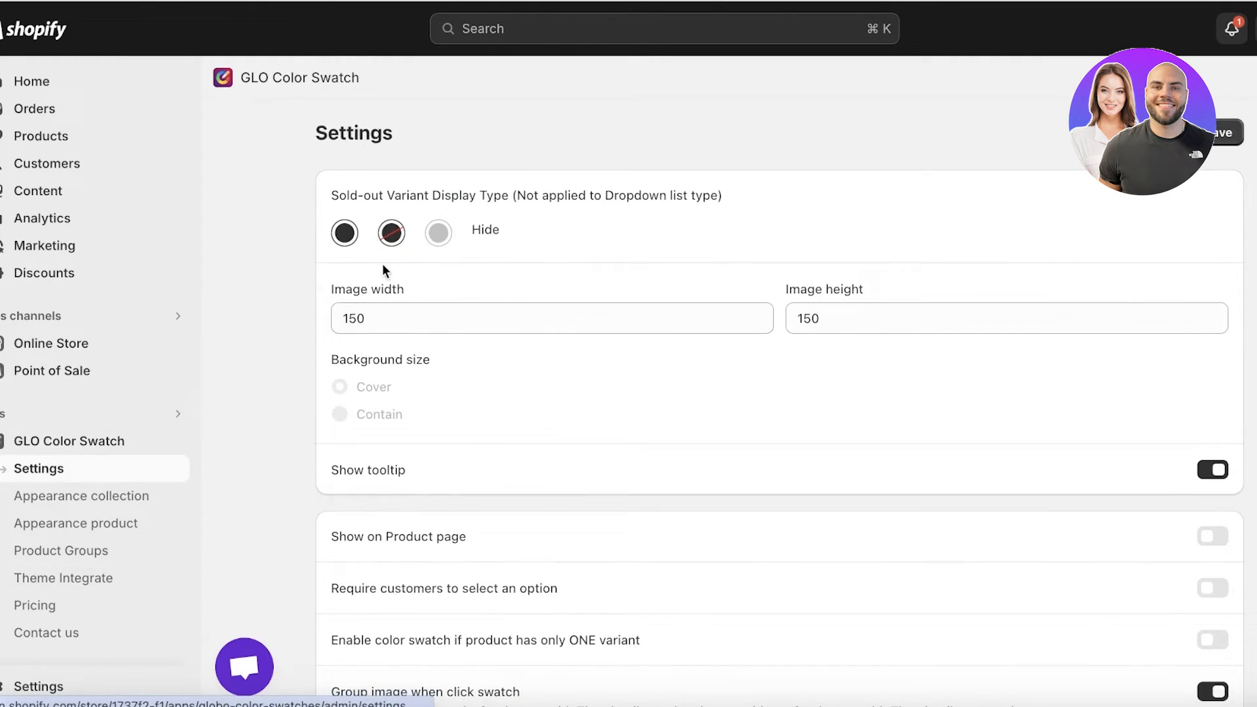
left_click(41, 440)
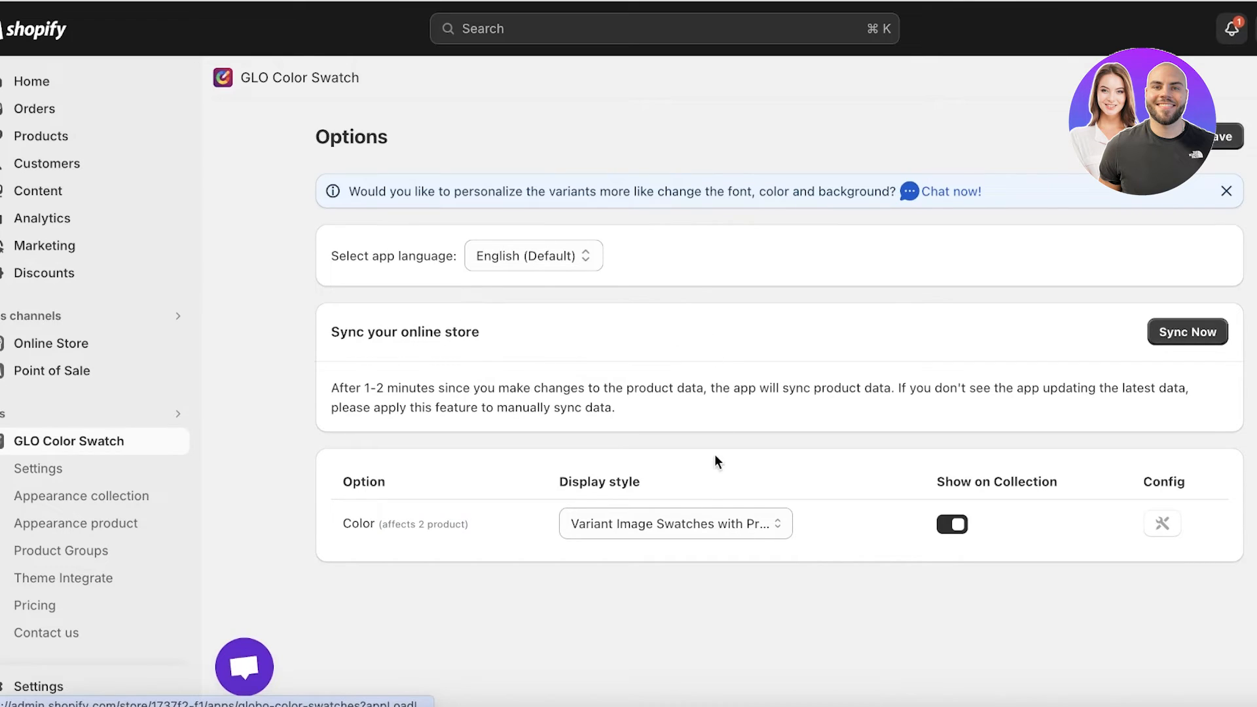
left_click(673, 525)
left_click(672, 435)
left_click(1165, 523)
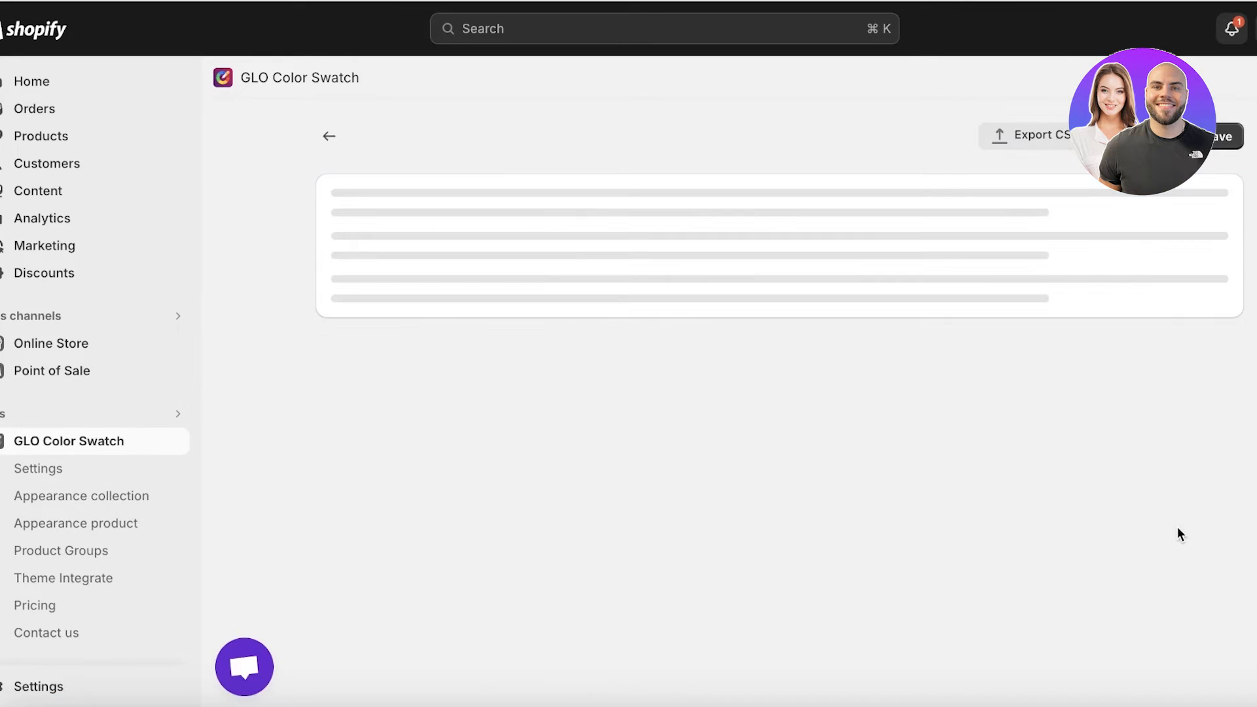
left_click(1221, 138)
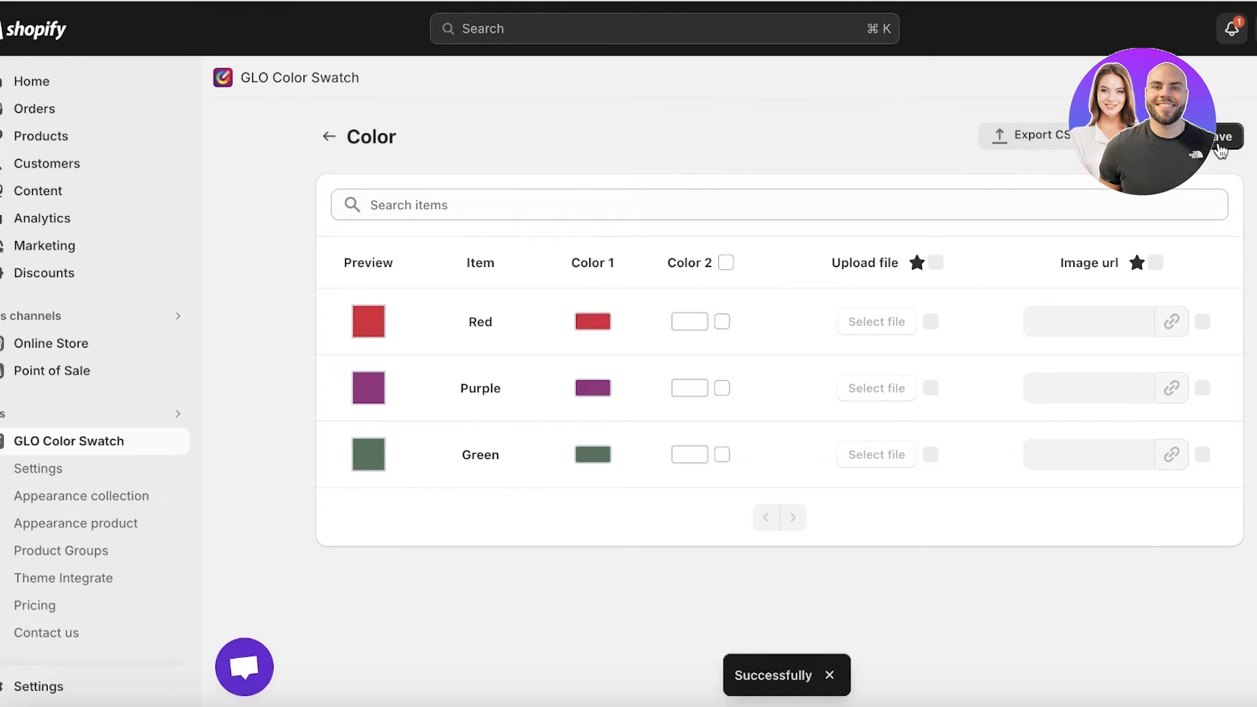
Go back to the Options page and select Color or custom image swatch again as the Color option's display style
left_click(338, 134)
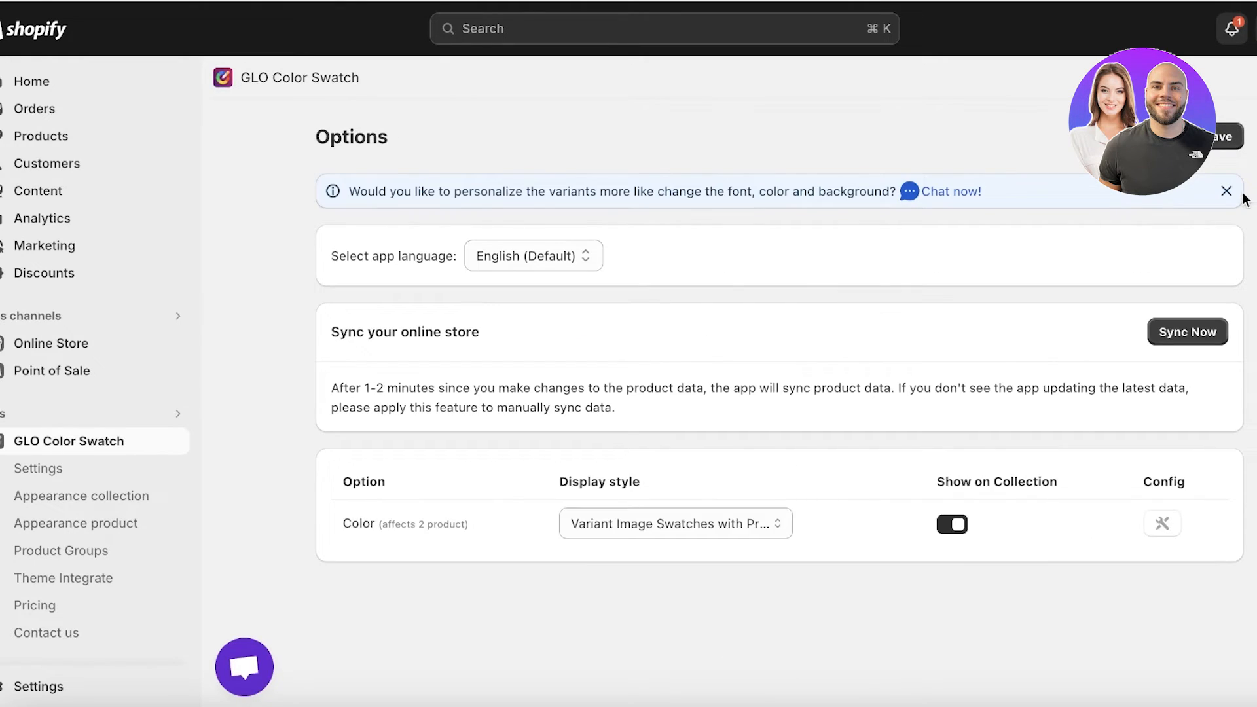
left_click(712, 524)
left_click(683, 435)
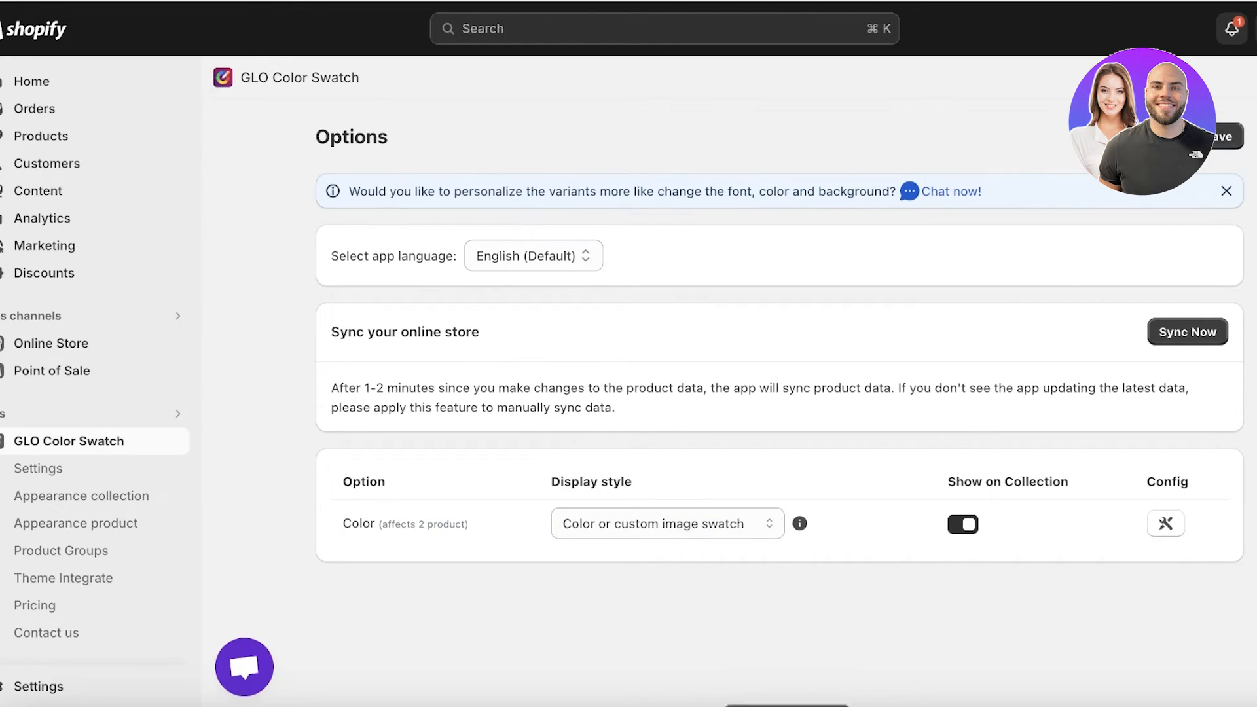
Open the collection appearance settings and enable the carousel for the swatches
left_click(61, 495)
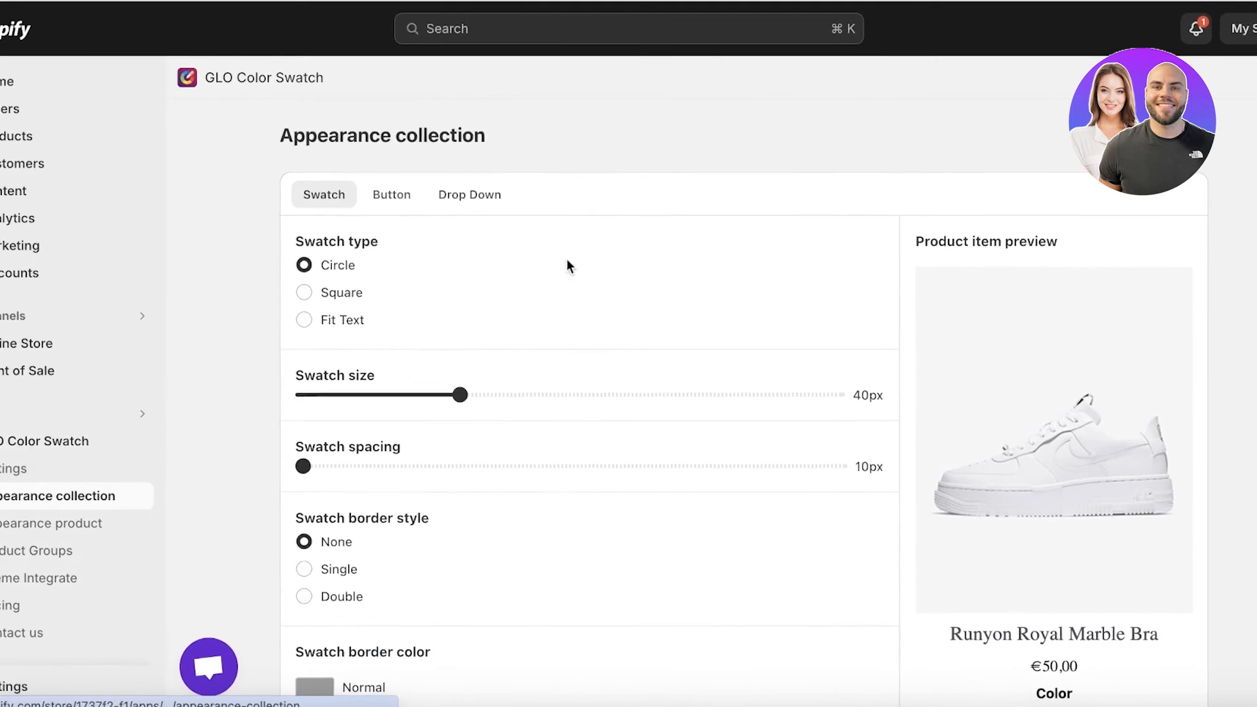
scroll(515, 190, "down", 10)
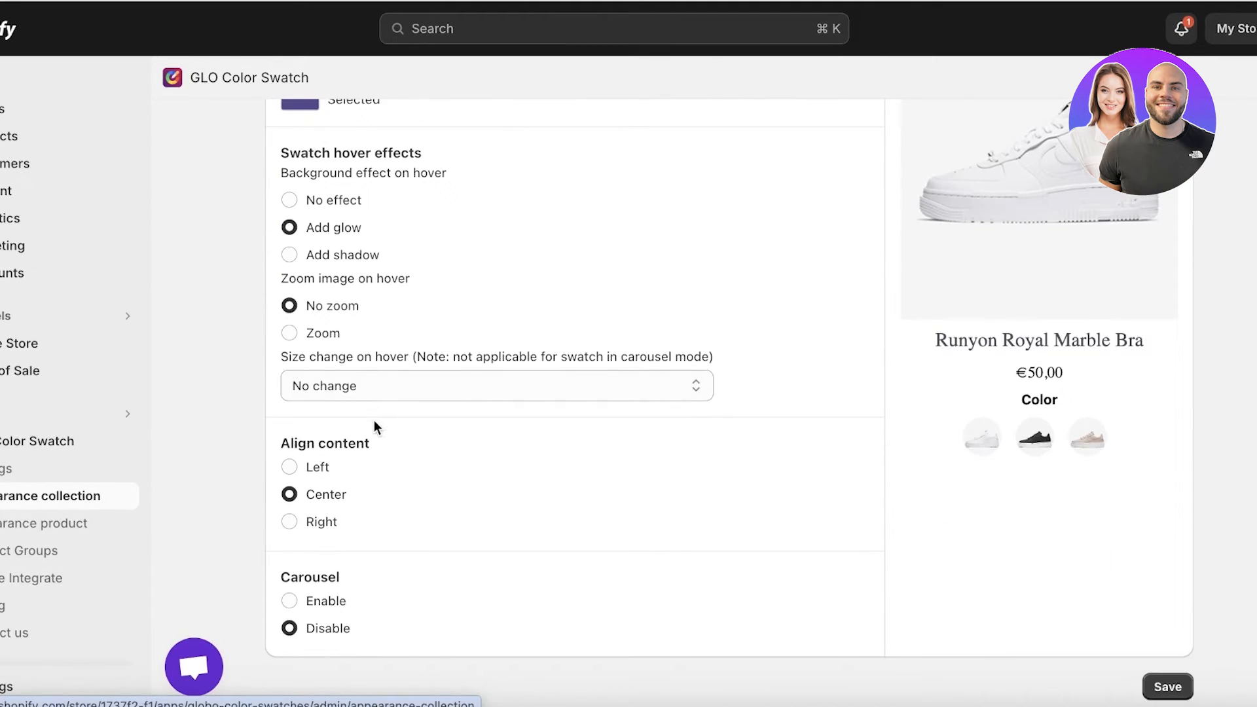
scroll(315, 501, "up", 1)
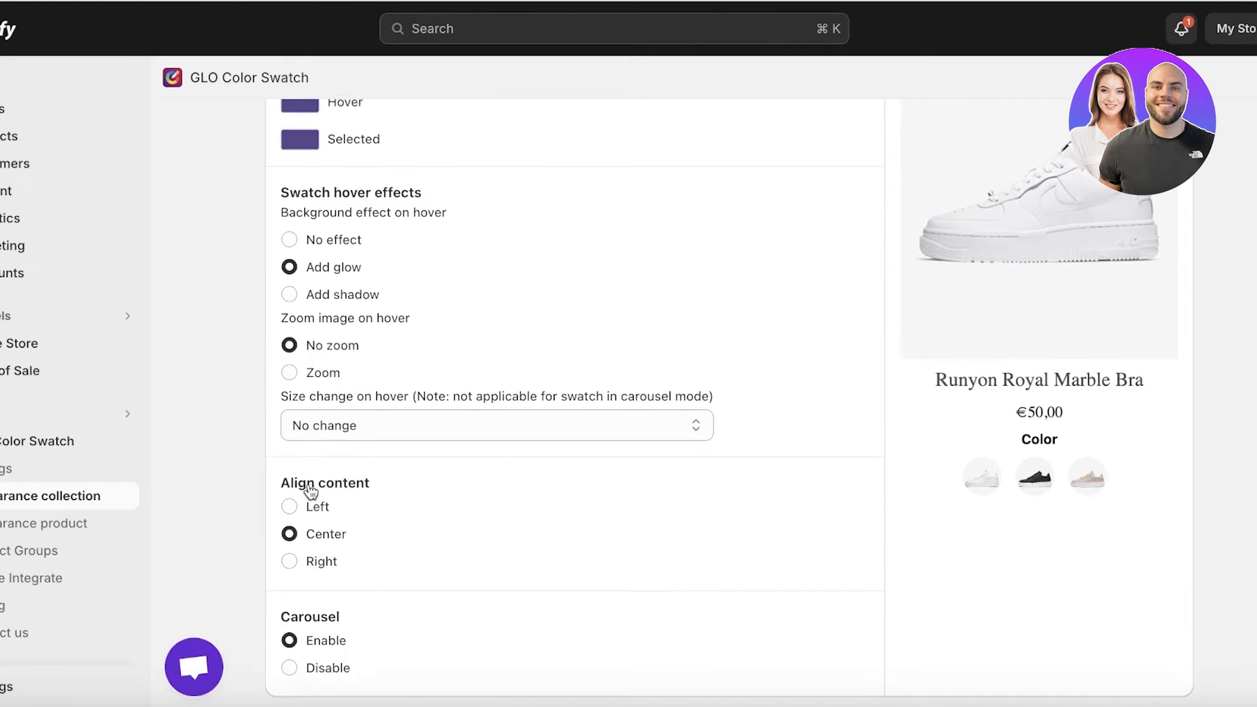
Look through the collection swatch's hover effects, border and shape options, and view the button style options
scroll(303, 518, "up", 4)
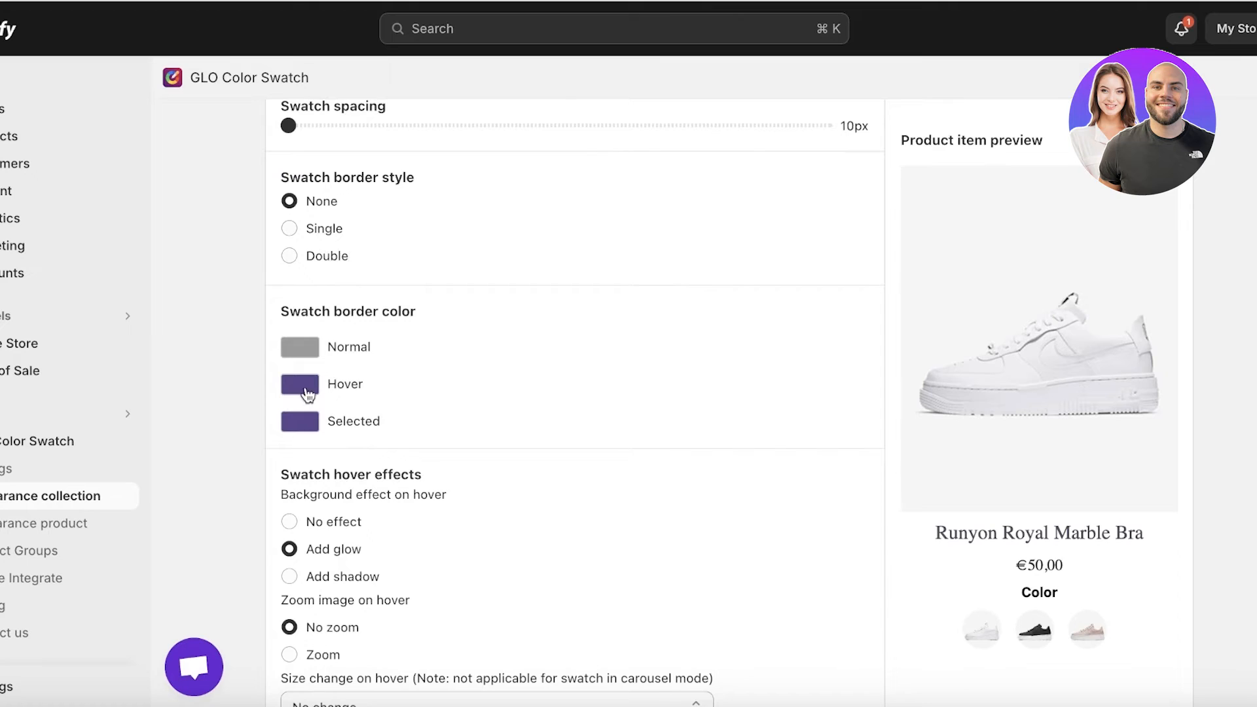
scroll(310, 319, "up", 3)
scroll(316, 373, "up", 2)
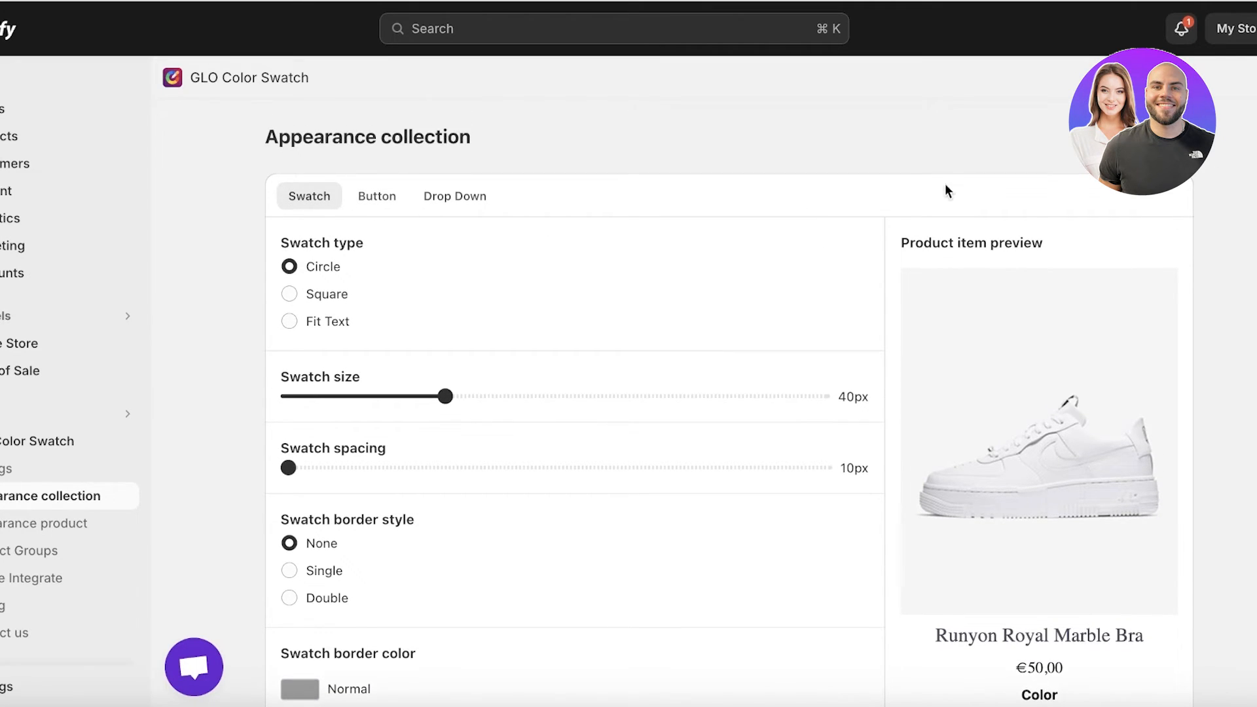
left_click(377, 196)
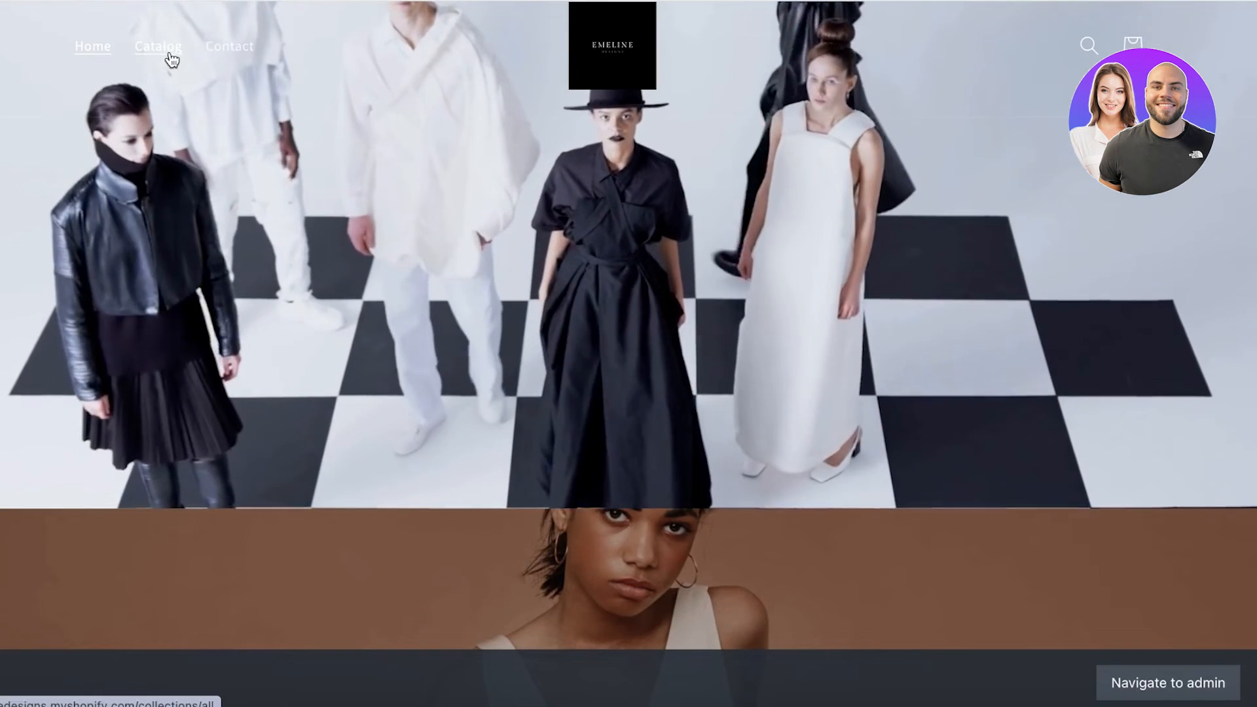
Switch to the online store and open the Silk Pleated Dress from the catalog
left_click(165, 53)
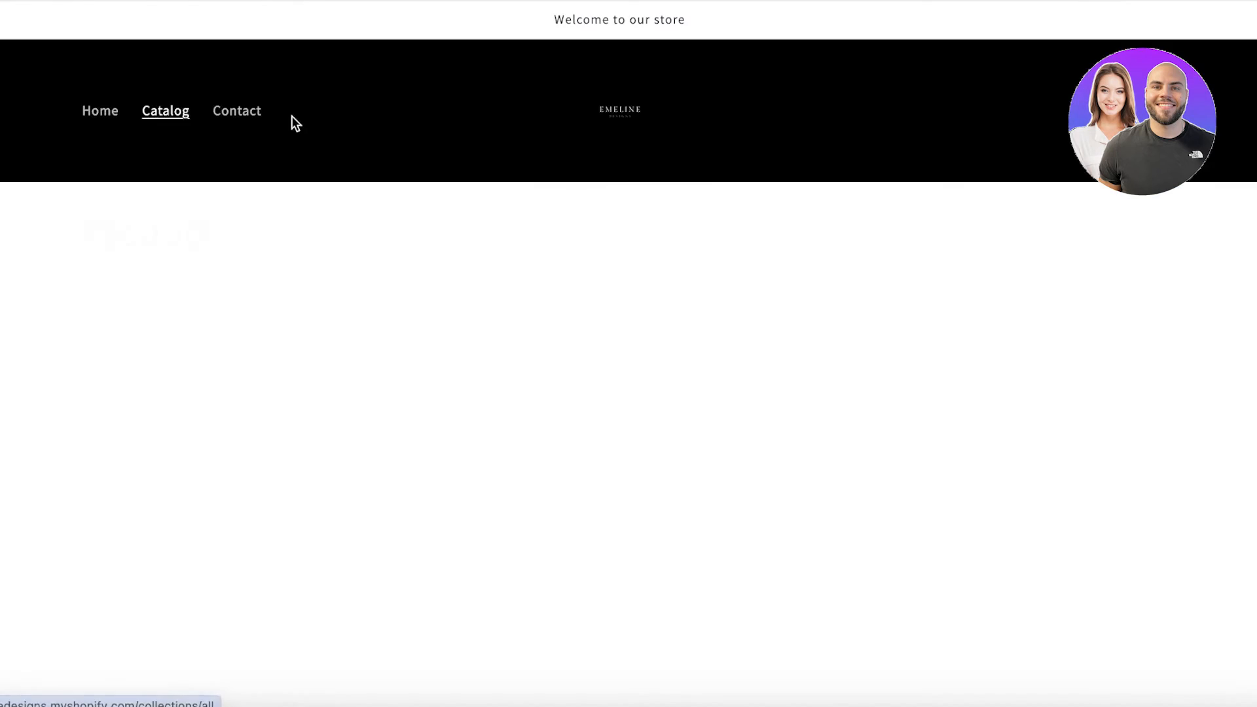
scroll(463, 364, "down", 10)
left_click(485, 136)
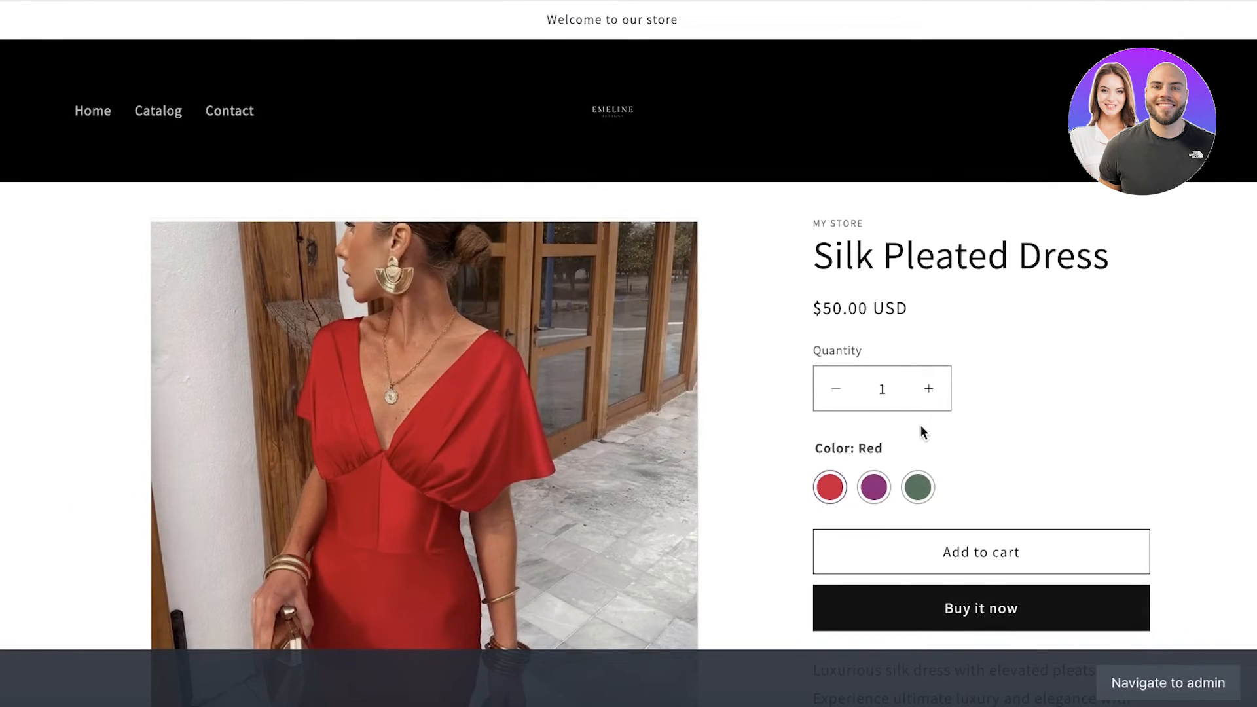
Test the dress's color swatches by selecting purple, green and red, and look through the product images
scroll(921, 425, "down", 3)
left_click(869, 317)
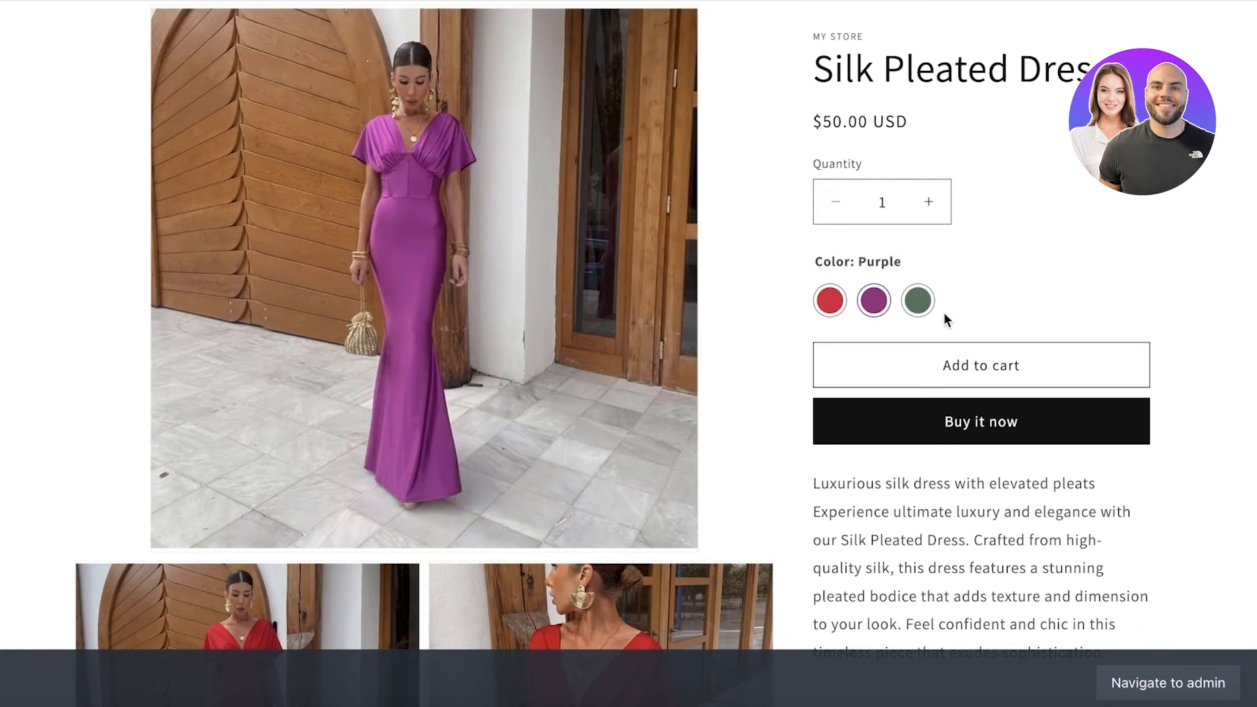
left_click(917, 300)
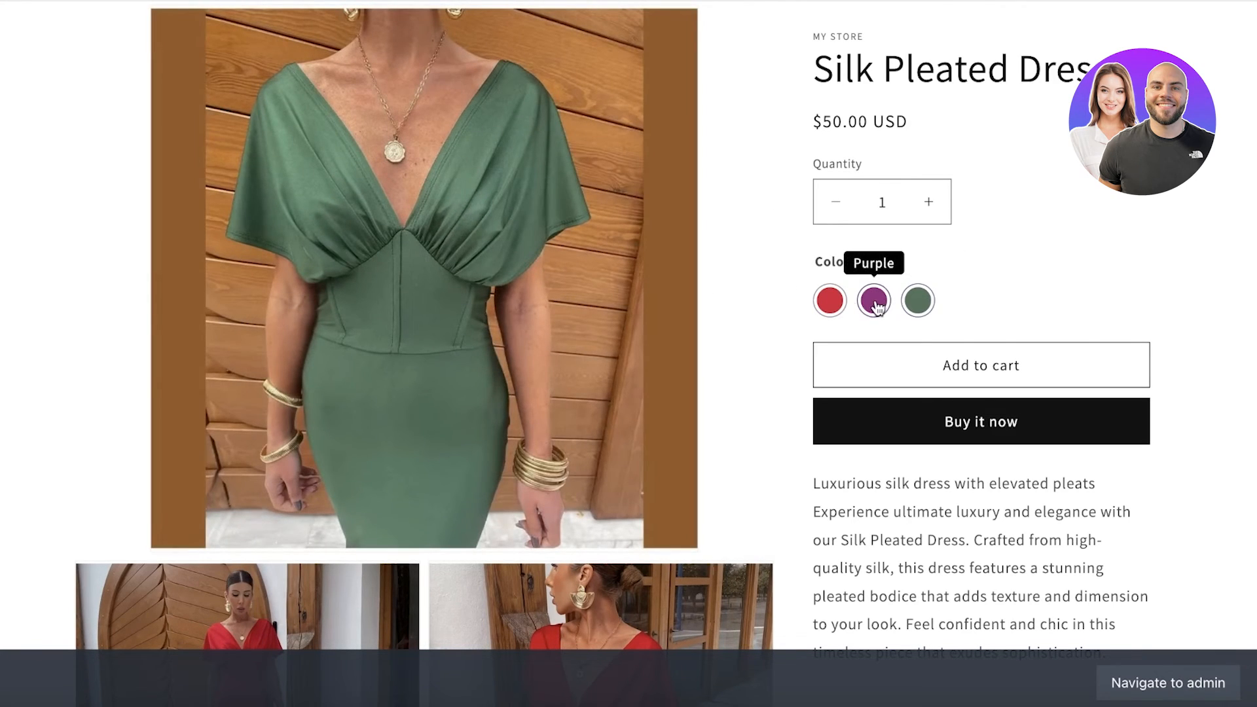
left_click(876, 303)
left_click(829, 301)
scroll(974, 294, "down", 5)
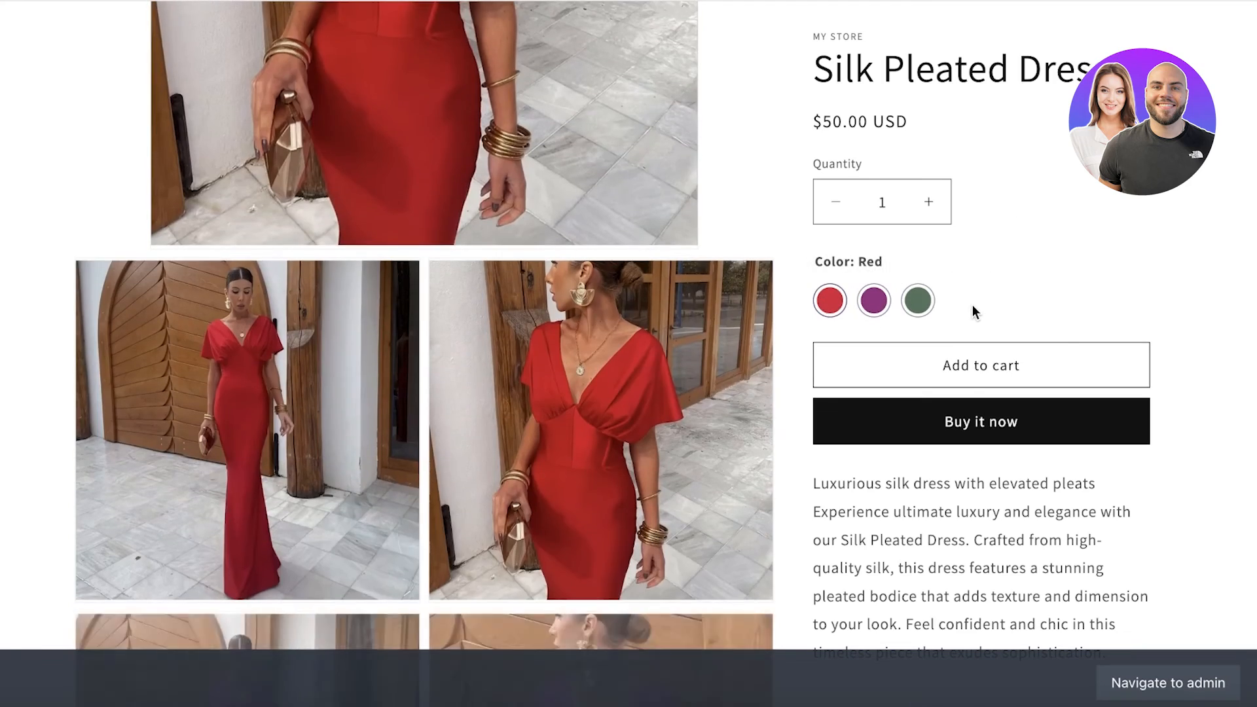
scroll(972, 305, "down", 5)
scroll(622, 399, "up", 10)
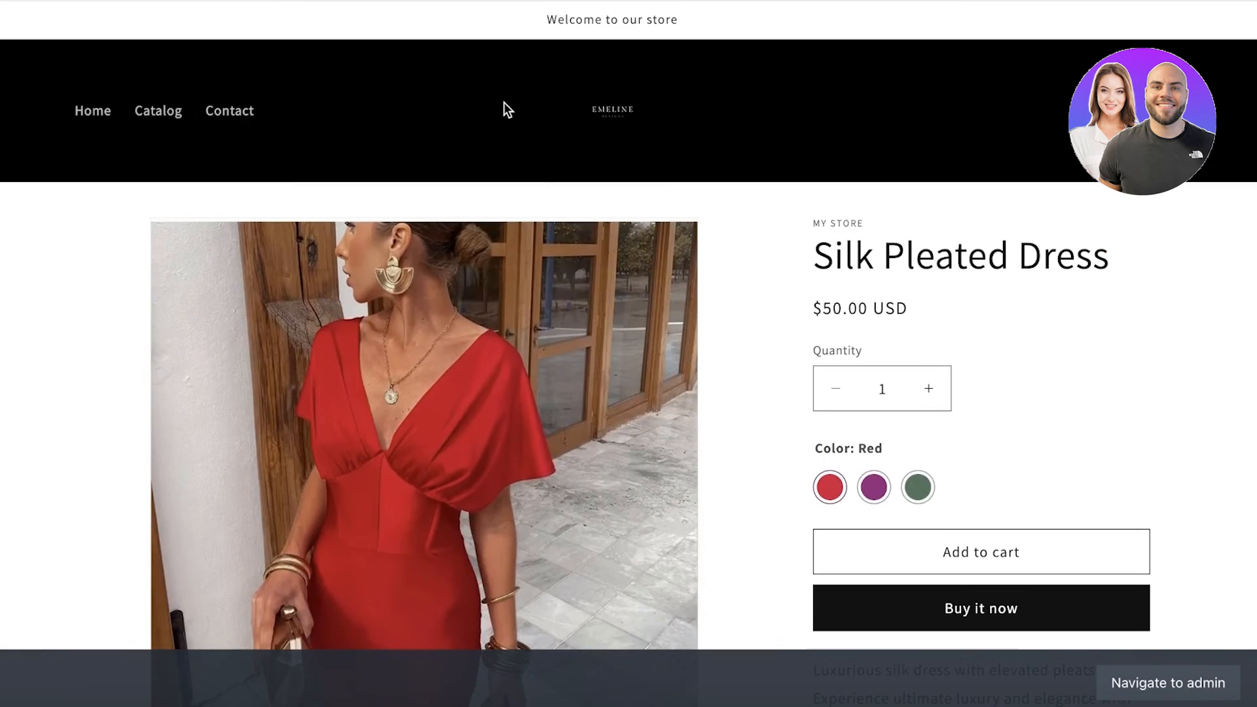
Return to the store catalog and check how the product listings are displayed
left_click(157, 111)
scroll(226, 239, "down", 7)
scroll(226, 240, "up", 7)
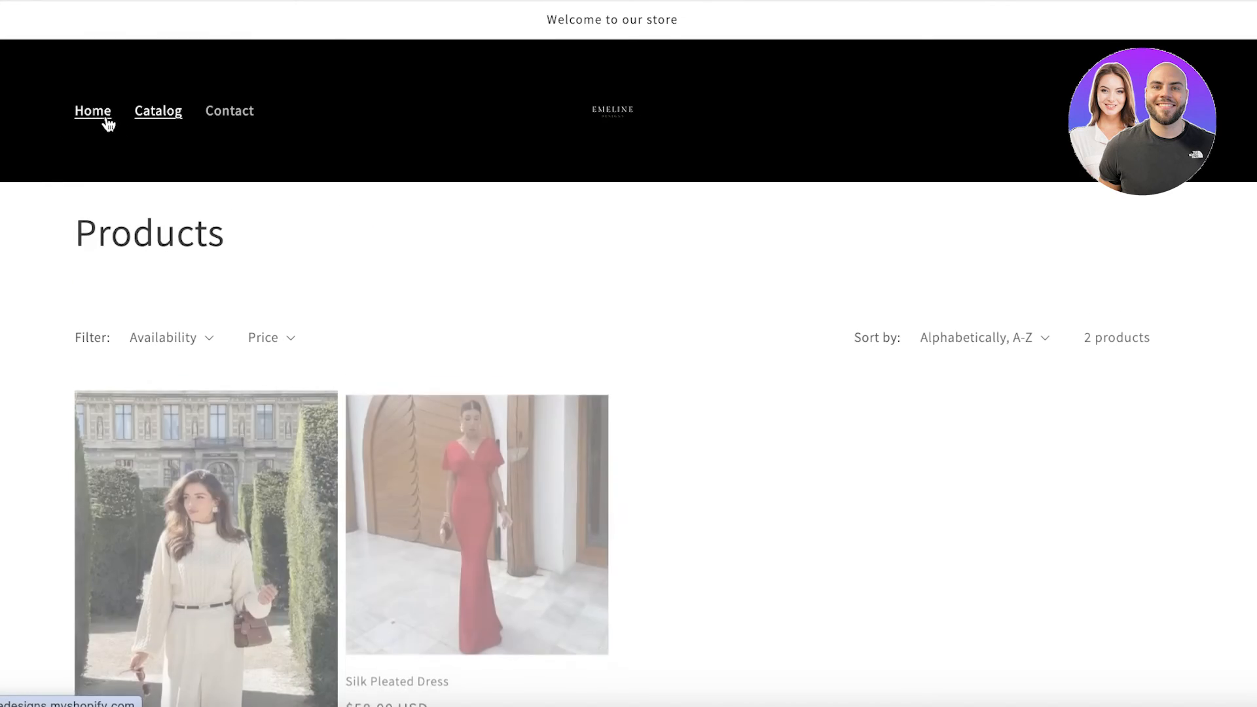
scroll(107, 120, "down", 4)
scroll(73, 71, "up", 4)
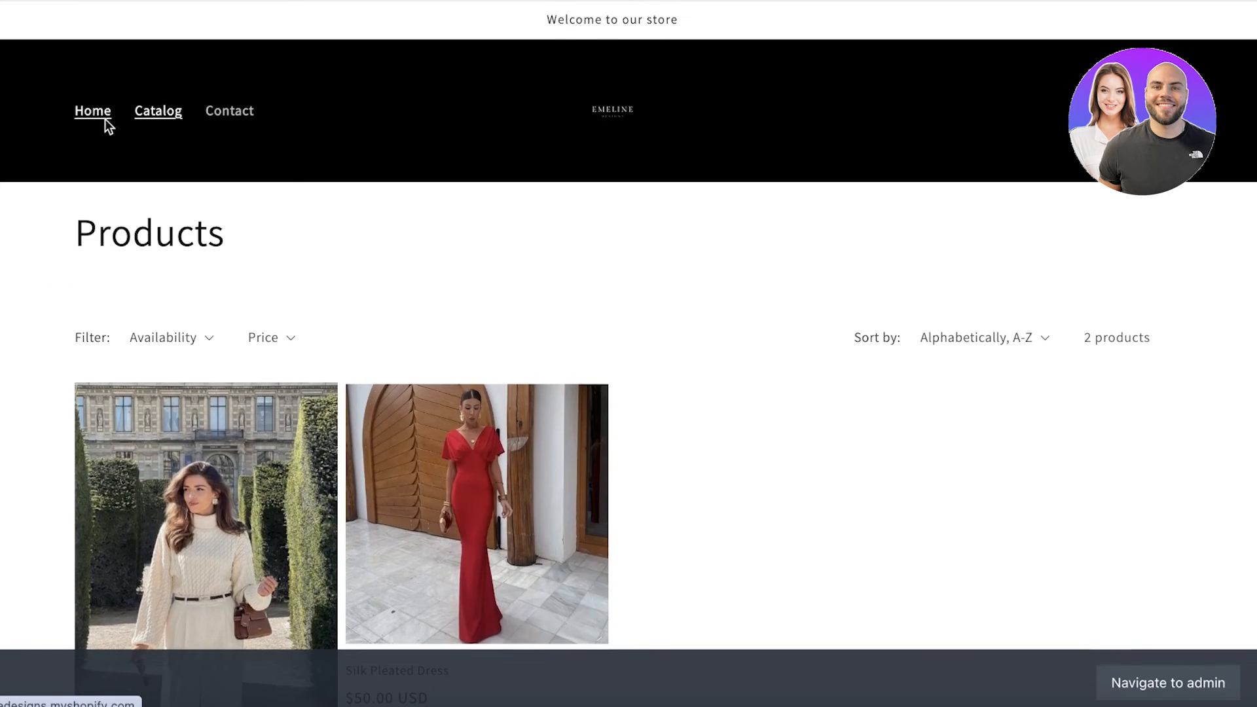
Open the store's home page and look through its sections, including New Arrivals
left_click(102, 115)
scroll(716, 167, "down", 10)
scroll(702, 181, "down", 20)
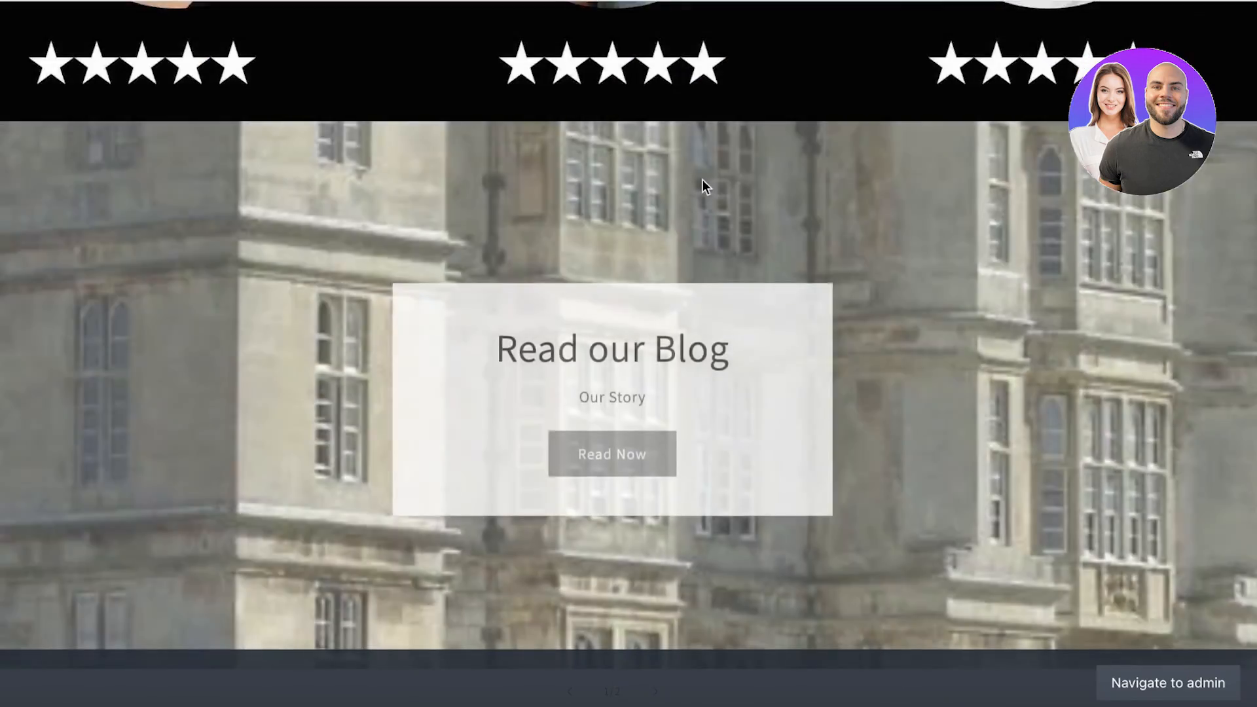
scroll(705, 183, "up", 20)
scroll(246, 363, "down", 8)
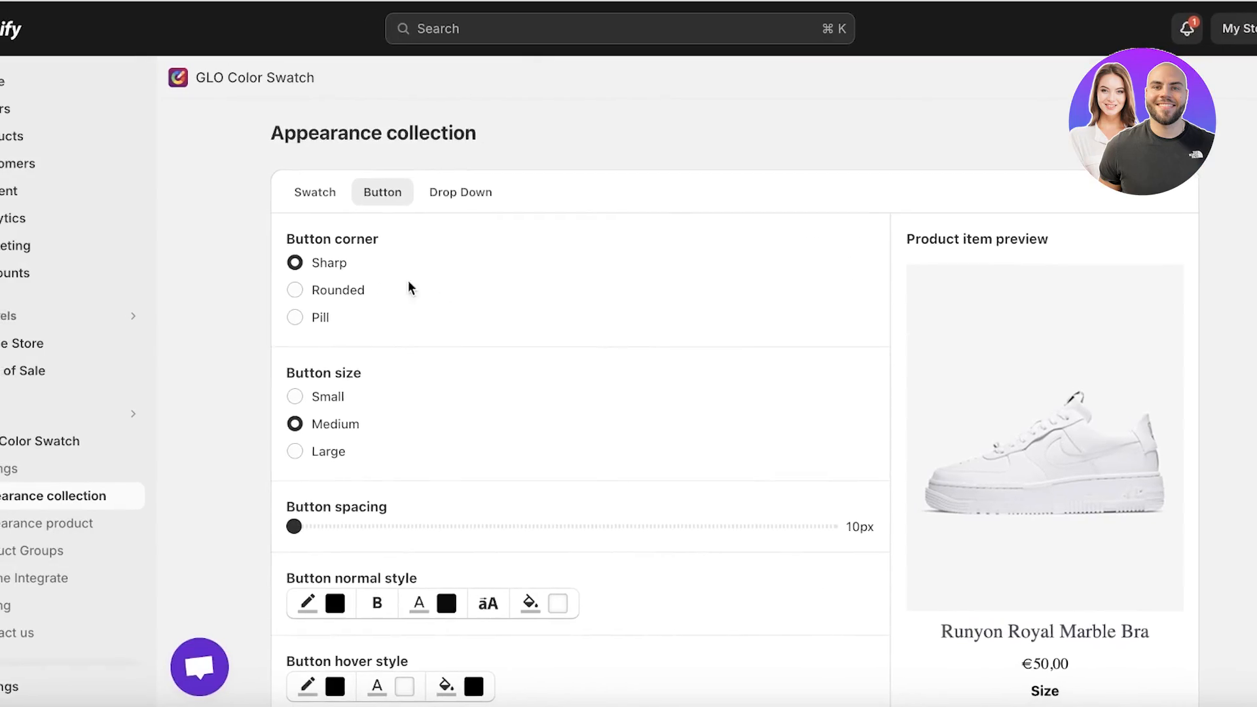
Return to the Shopify admin, check the remaining collection button options, and open the Products page
scroll(409, 288, "down", 8)
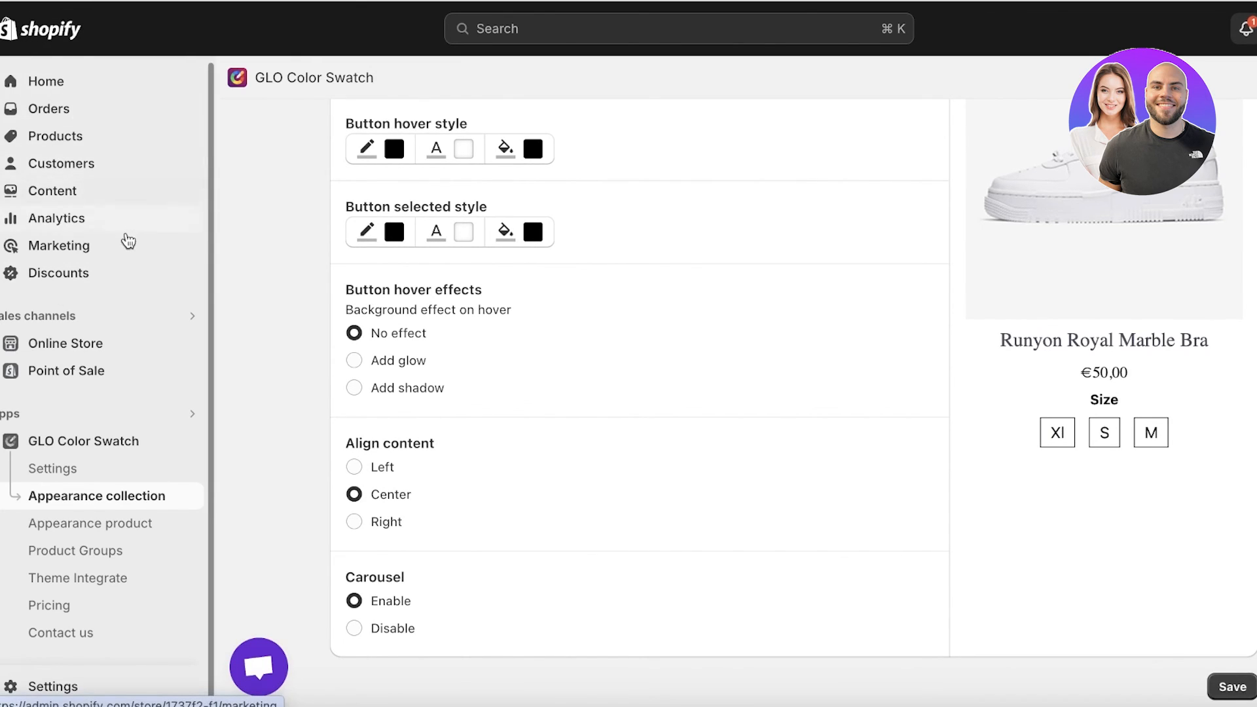
left_click(92, 136)
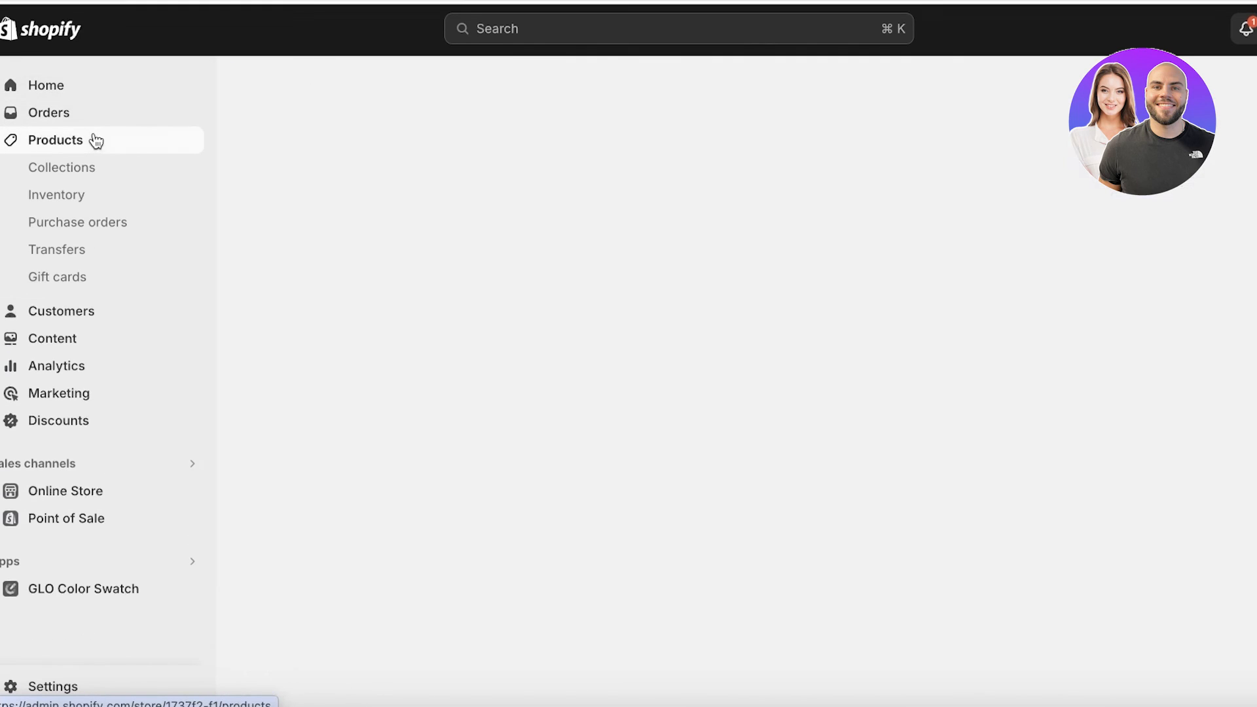